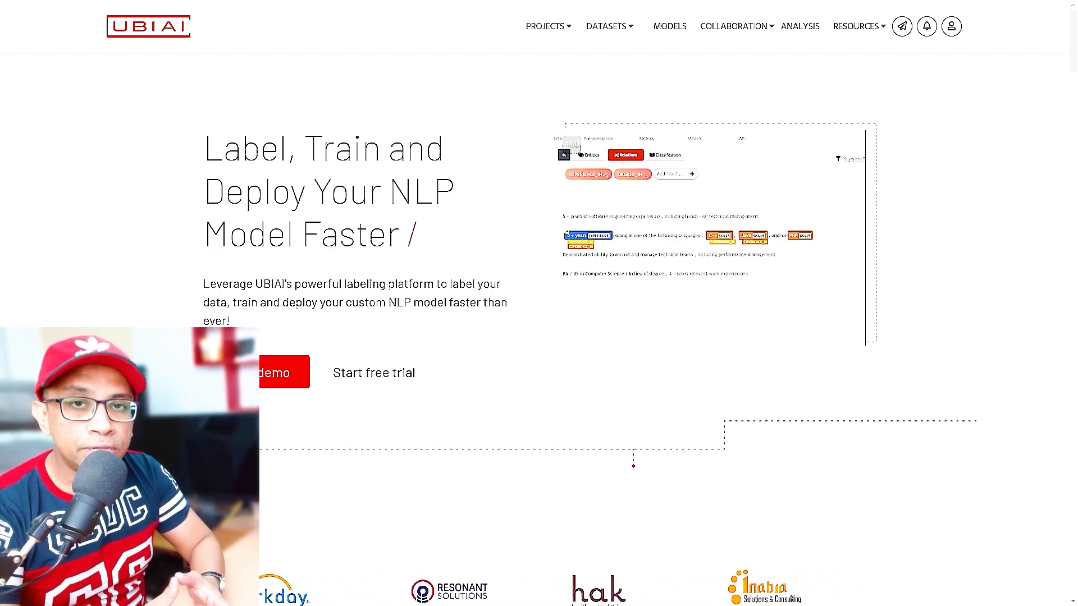
# Step: Scroll down the homepage past the testimonials to the 'Introducing Automated Labeling using GPT Model' banner
pyautogui.scroll(-8, 987, 330)
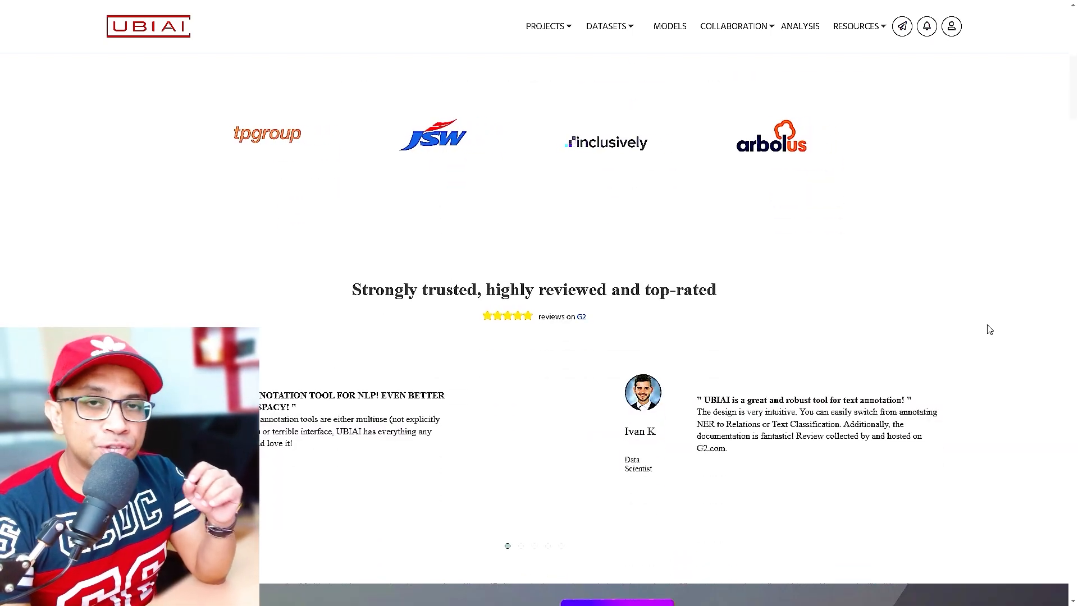
pyautogui.scroll(-2, 989, 330)
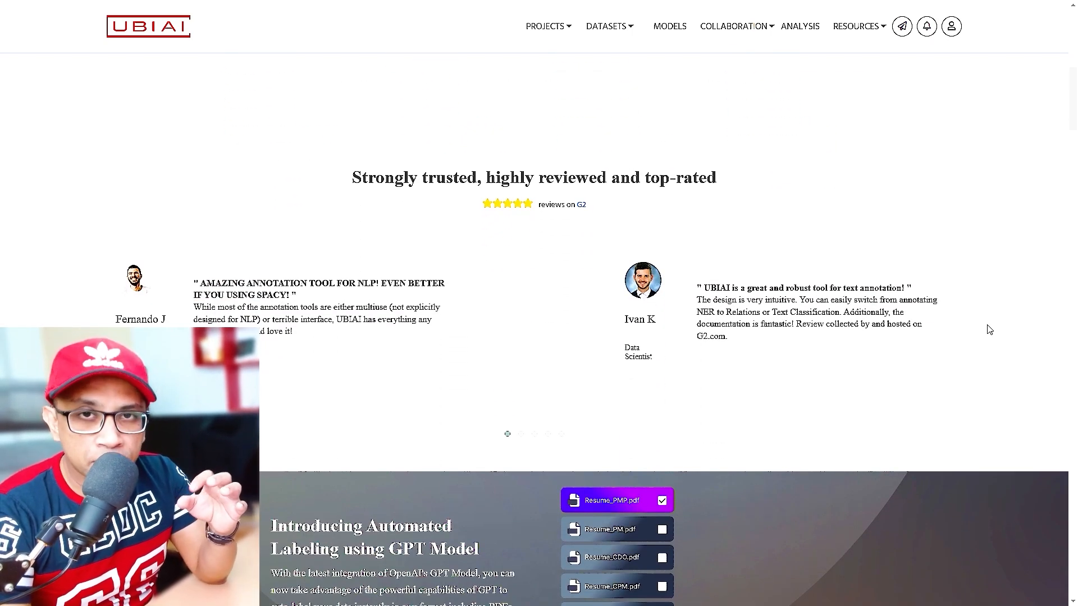
pyautogui.scroll(-5, 989, 330)
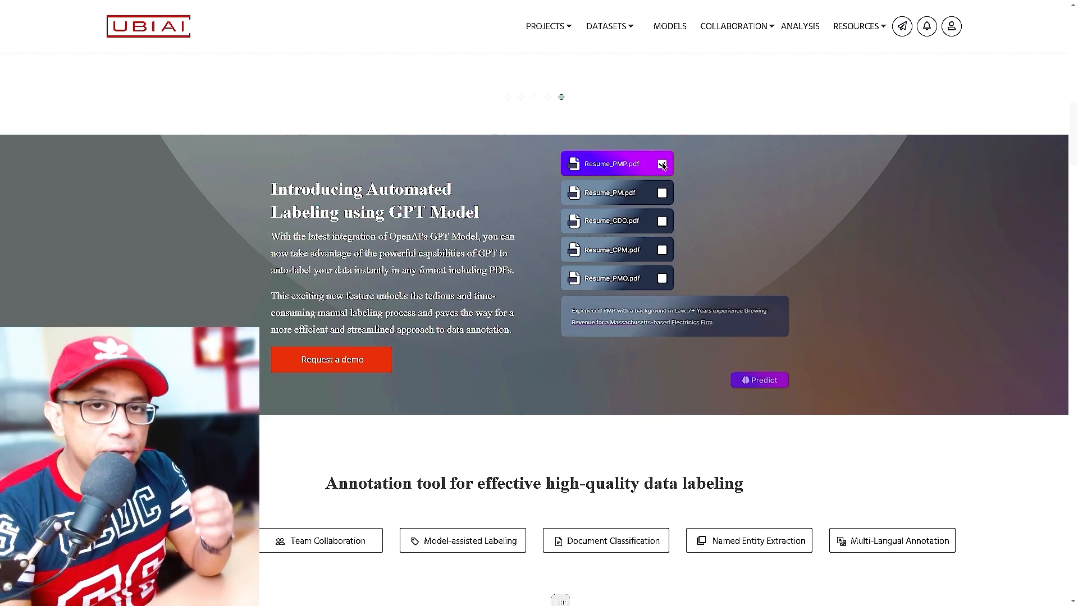
# Step: Scroll further down to the 'OCR Annotation tool' section with its annotated invoice demo
pyautogui.scroll(-8, 539, 337)
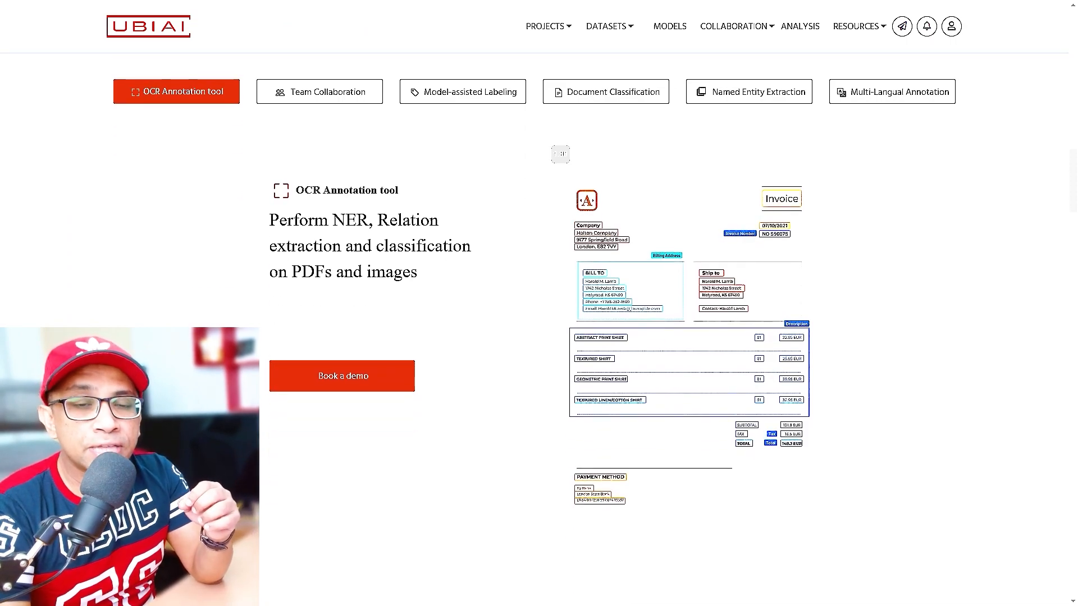
pyautogui.scroll(-2, 539, 303)
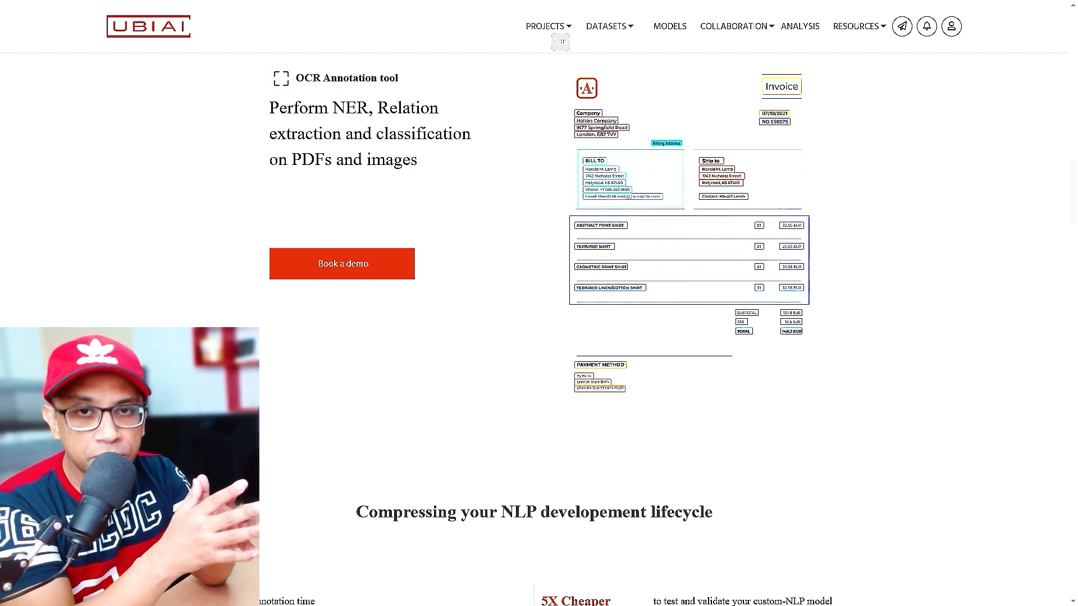
# Step: Browse the stats, invoice demo and Auto-labeling sections, ending back at the 'Label, Train and Deploy' hero
pyautogui.scroll(-8, 380, 344)
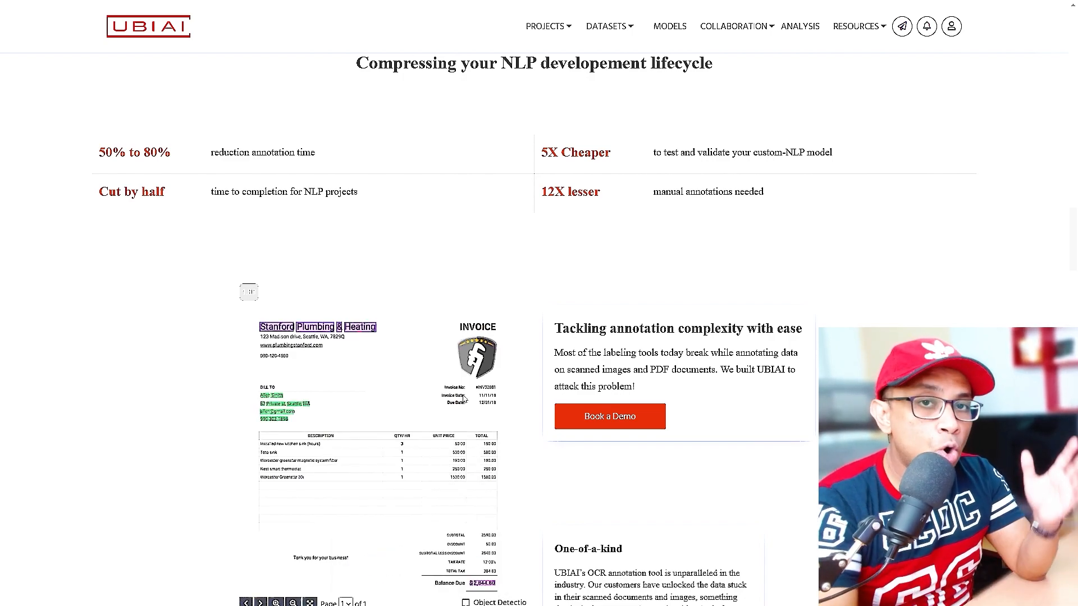
pyautogui.scroll(-8, 507, 397)
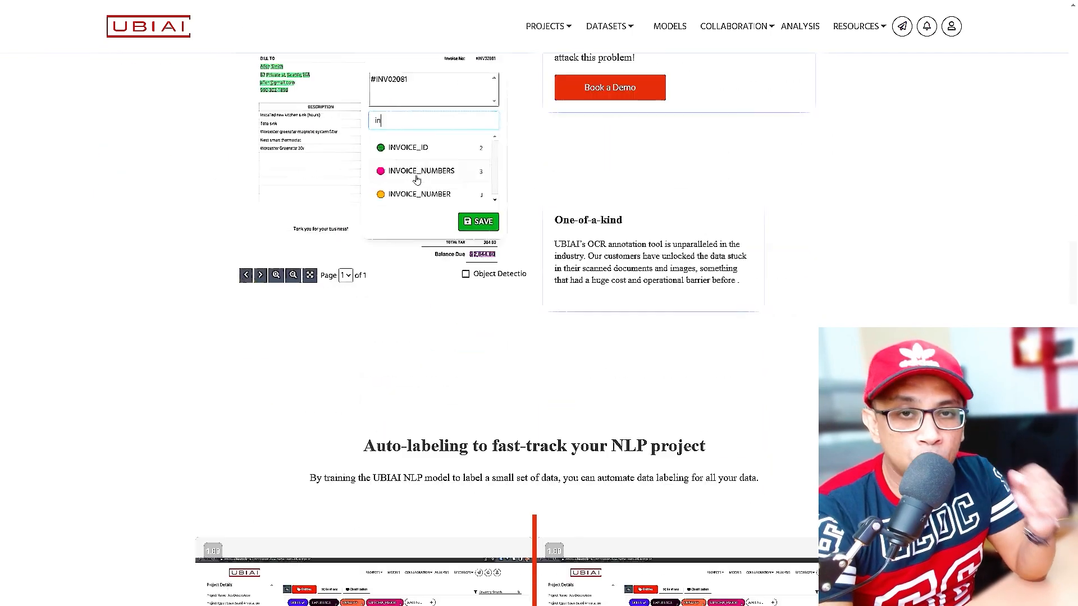
pyautogui.scroll(-2, 507, 397)
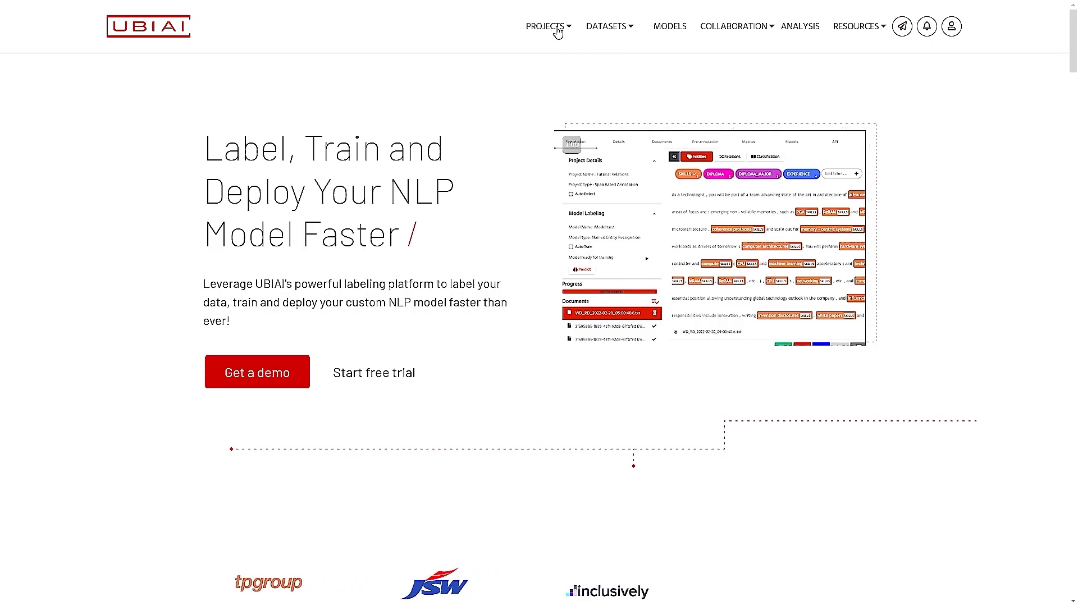
# Step: Create a new project from the Projects menu named 'NER Project' with English as its language
pyautogui.click(547, 28)
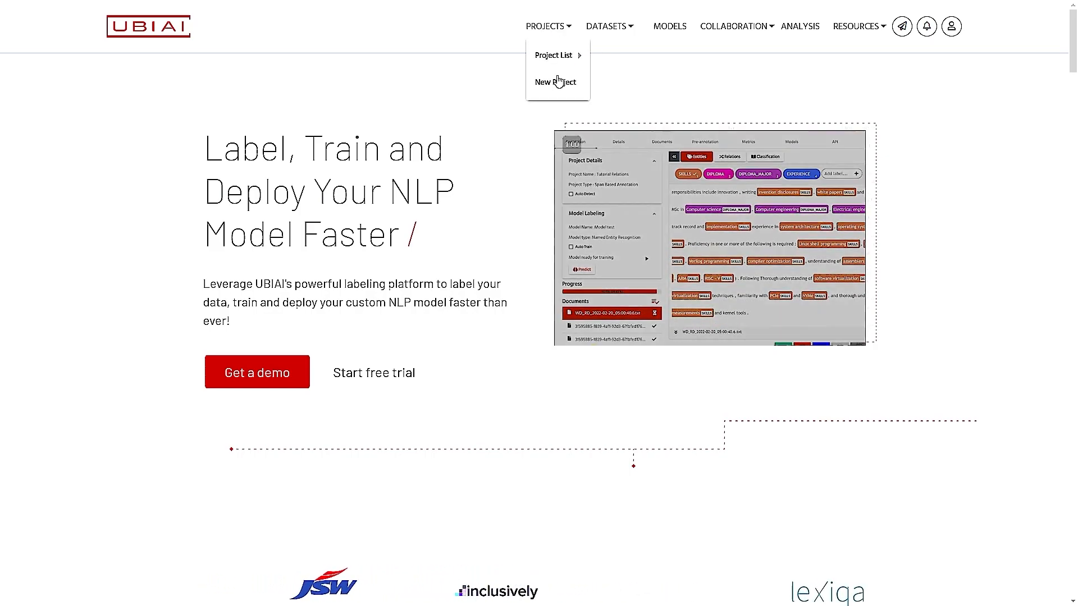
pyautogui.click(553, 84)
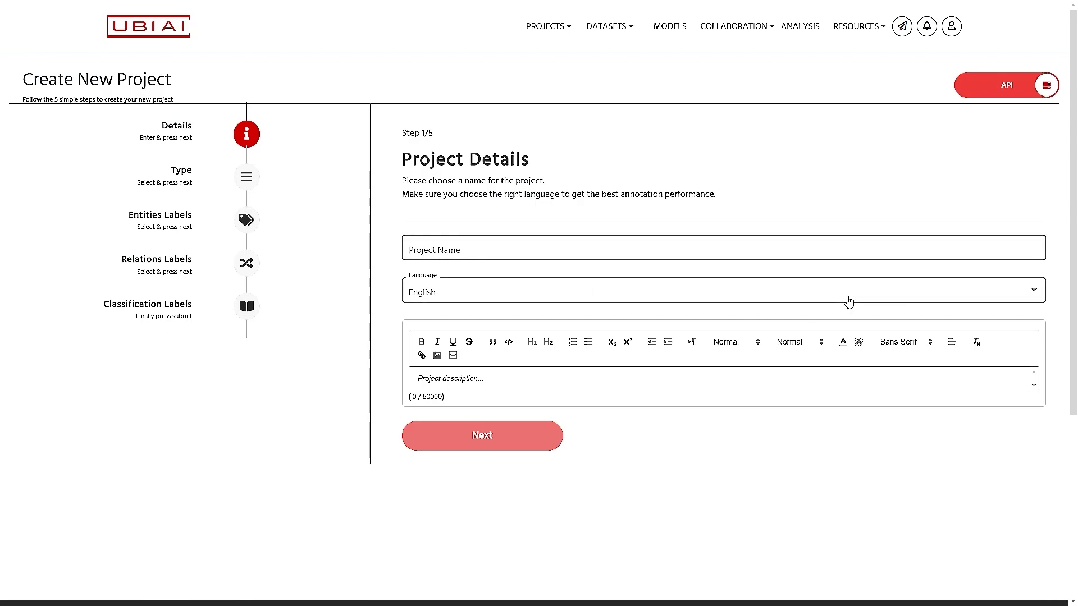
pyautogui.write('NER Project')
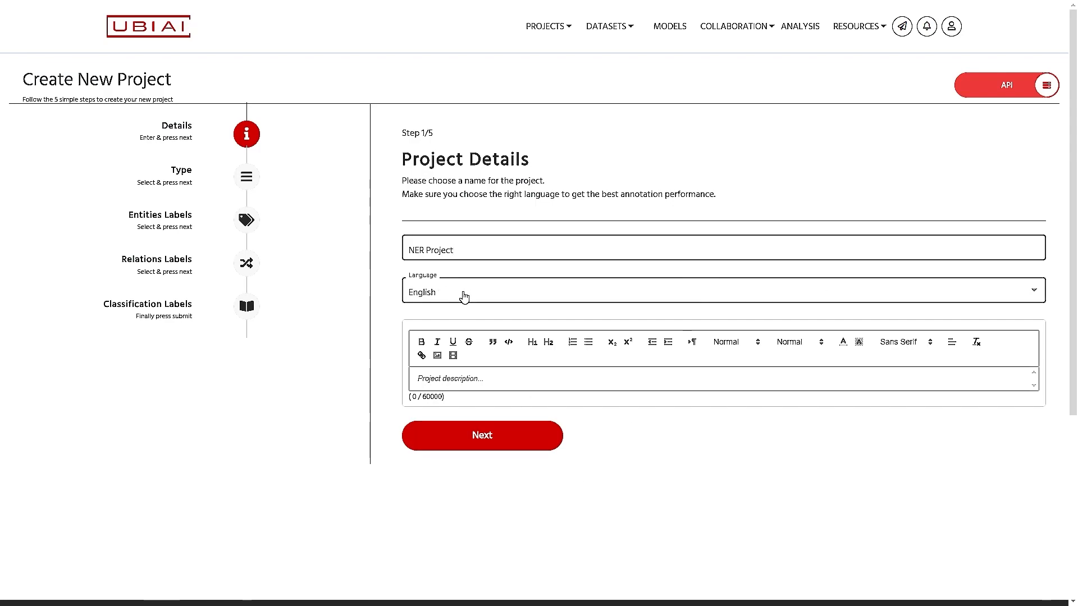
pyautogui.click(463, 297)
pyautogui.scroll(-5, 572, 315)
pyautogui.scroll(5, 573, 316)
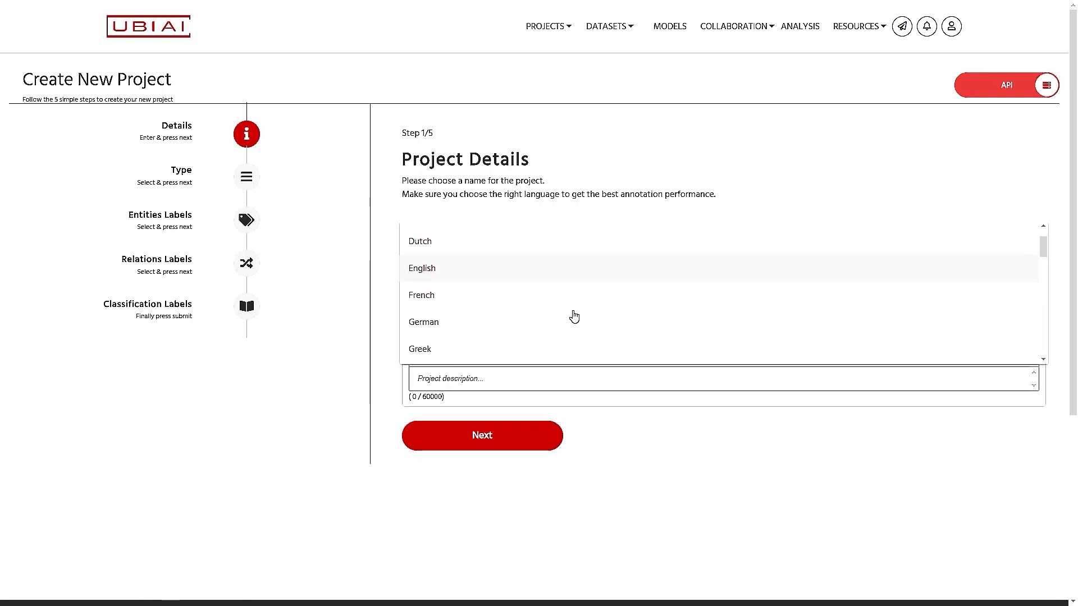
pyautogui.click(460, 275)
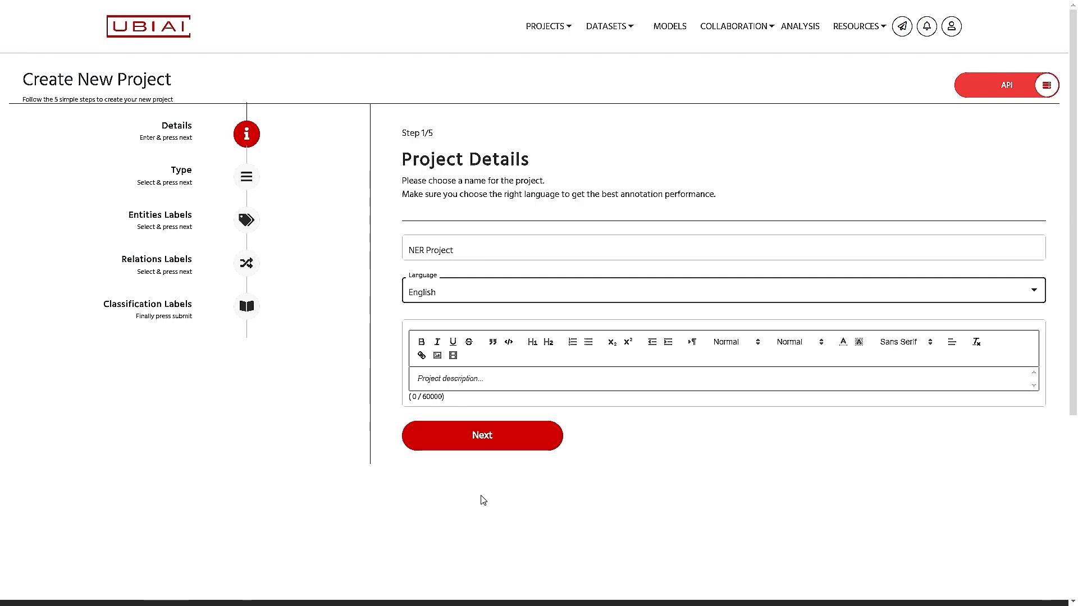
# Step: Enter 'An NER test project' as the project description and advance to the Project Type step
pyautogui.click(520, 381)
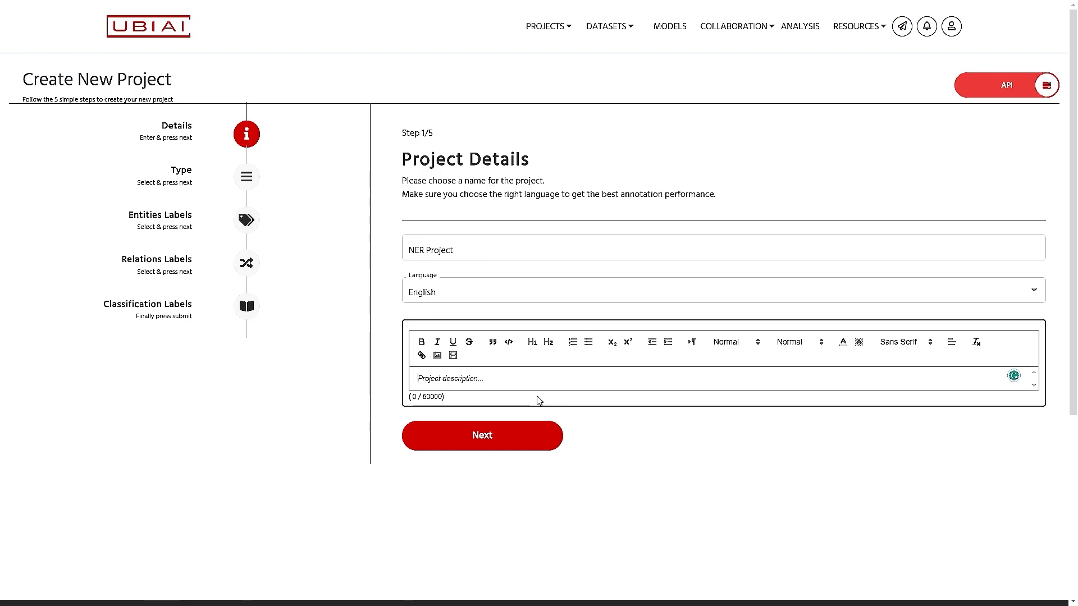
pyautogui.write('An NER test project')
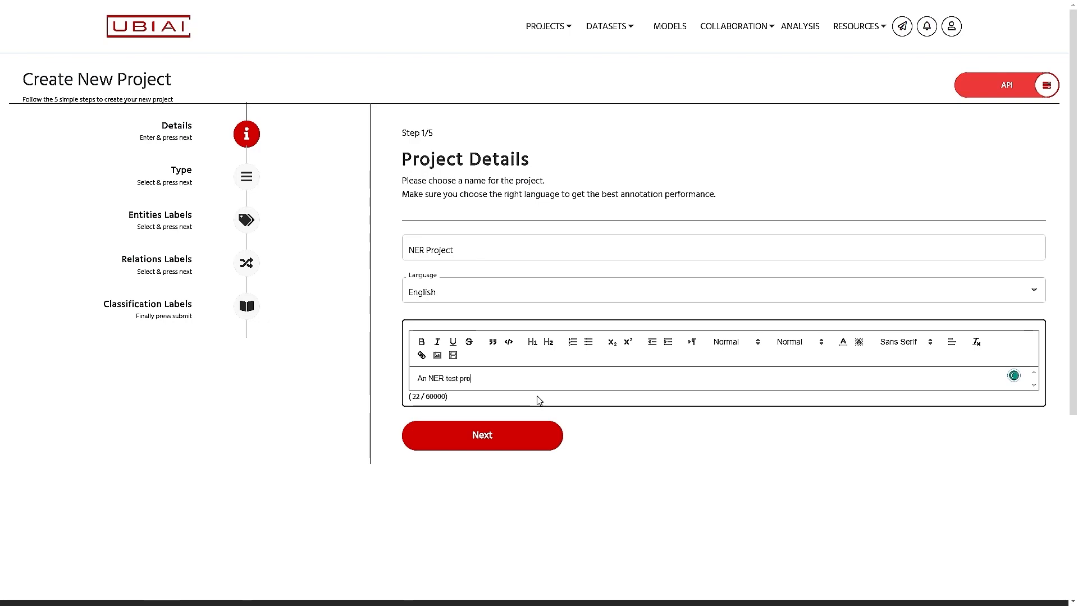
pyautogui.click(505, 440)
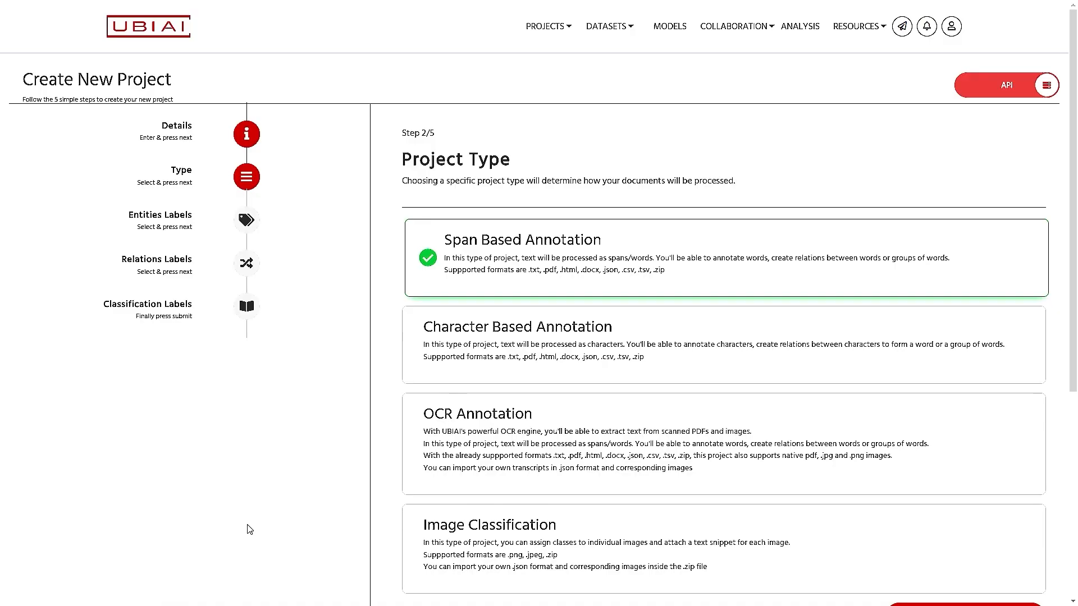
# Step: Zoom the page in, choose OCR Annotation as the project type, and continue to Entities Labels
pyautogui.hotkey('ctrl', '+')
pyautogui.hotkey('ctrl', '+')
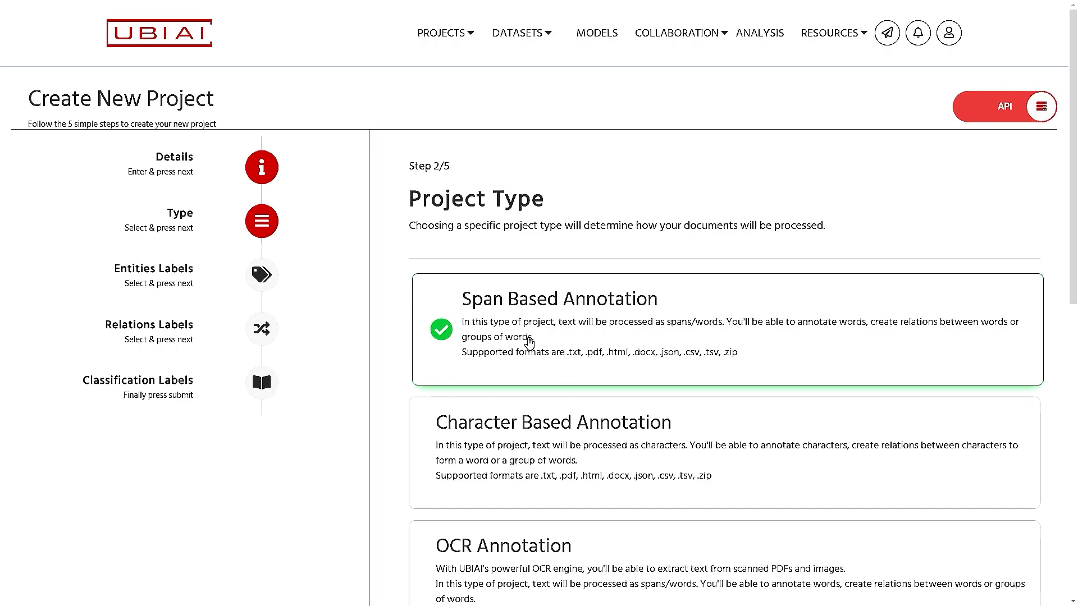
pyautogui.scroll(-2, 452, 440)
pyautogui.scroll(-2, 451, 439)
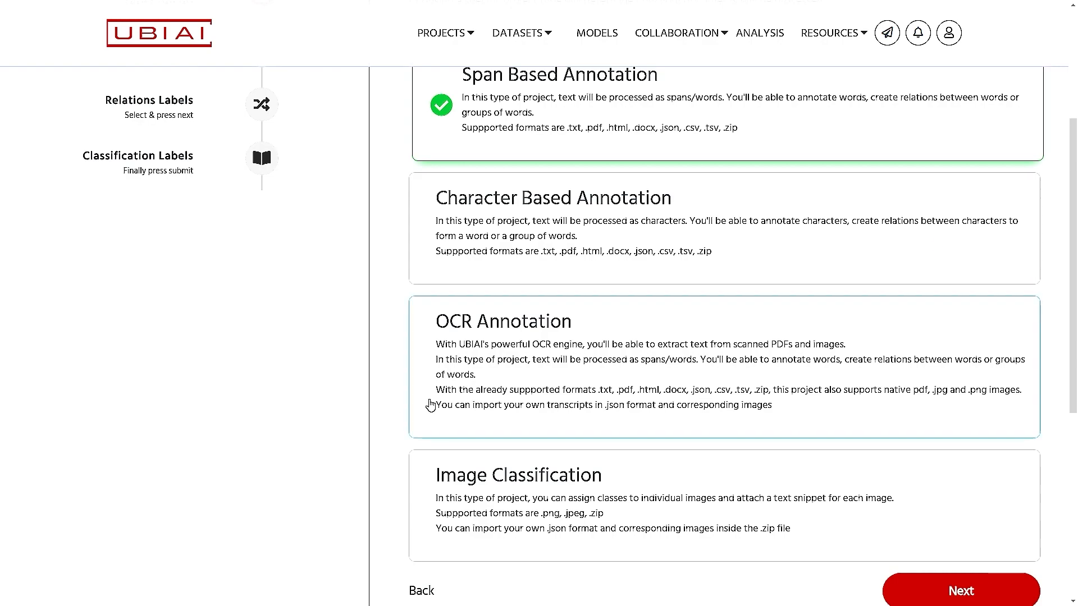
pyautogui.click(507, 375)
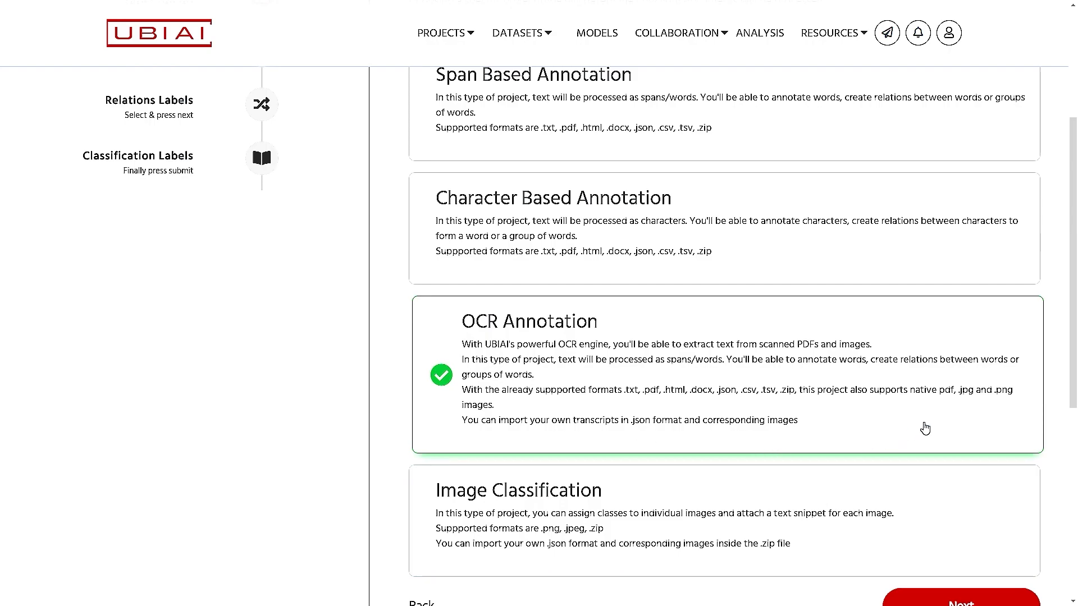
pyautogui.scroll(-2, 921, 431)
pyautogui.click(444, 414)
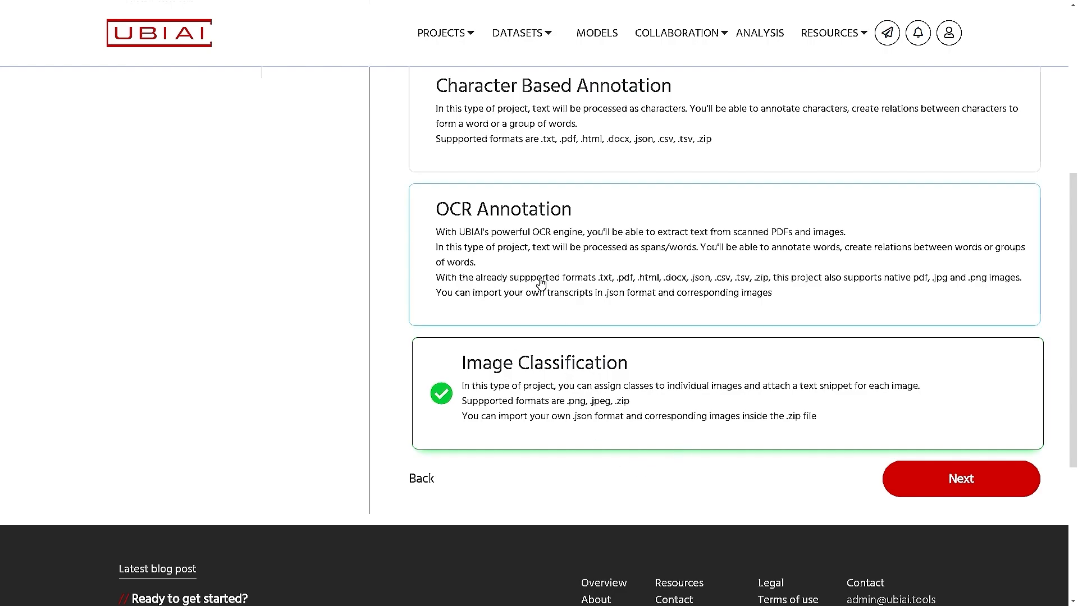
pyautogui.click(513, 284)
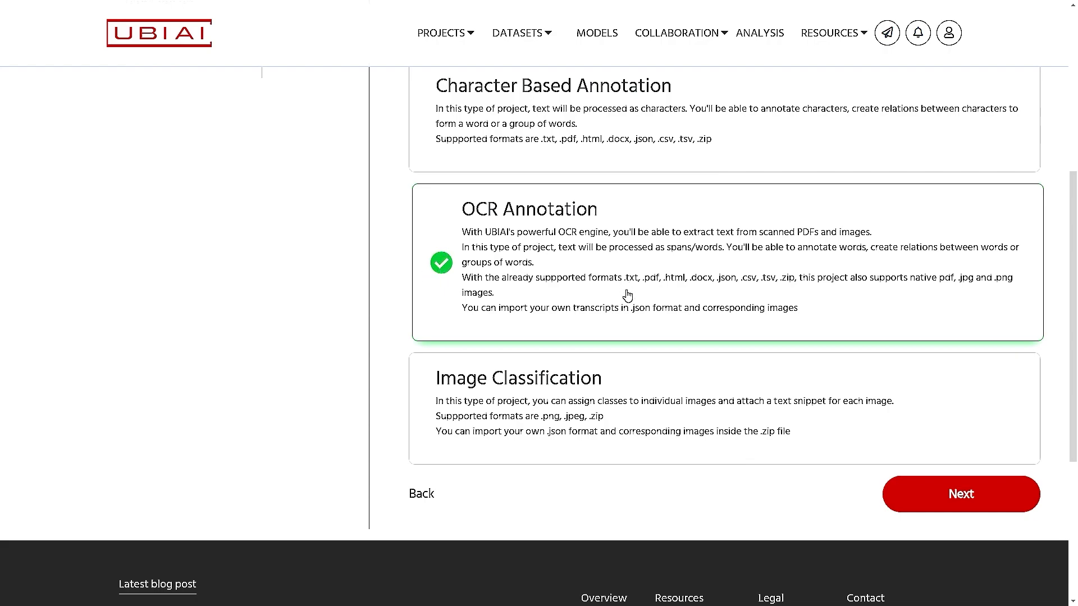
pyautogui.scroll(2, 627, 296)
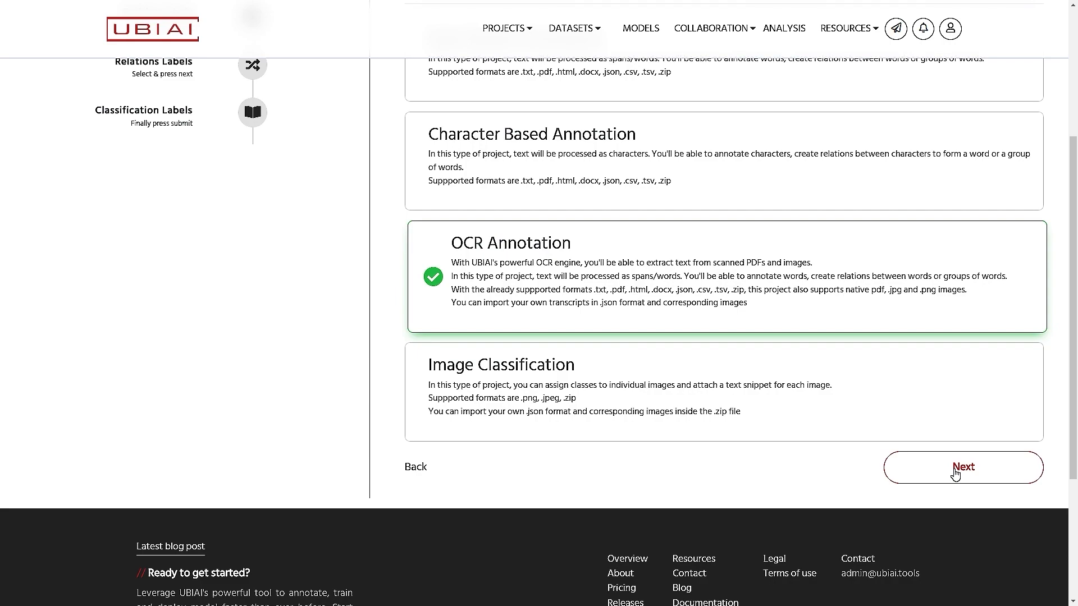
pyautogui.click(955, 472)
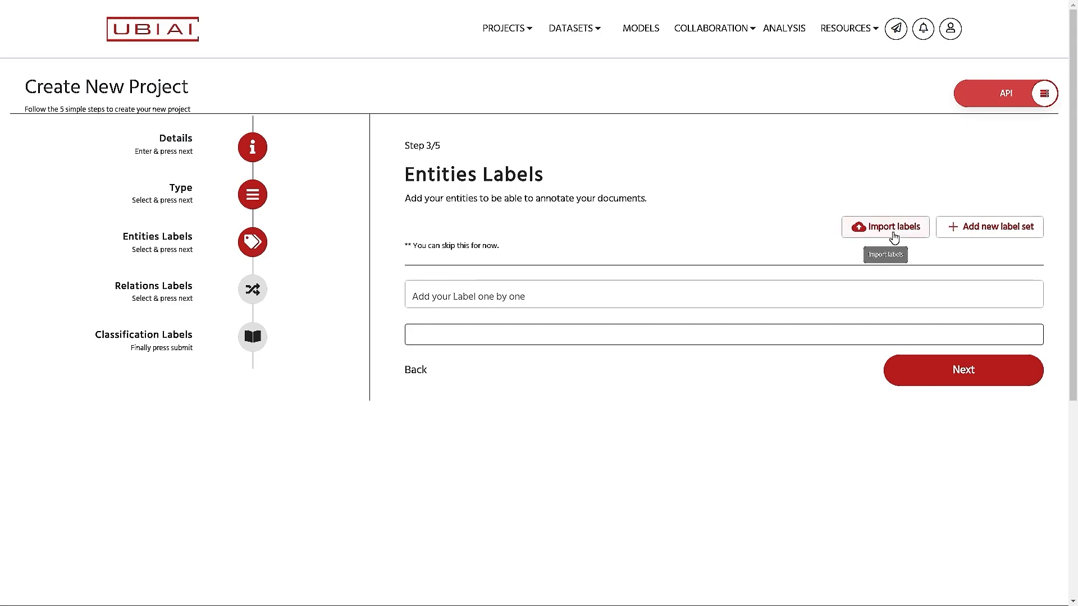
# Step: Add Seller Name and Seller Address as entity labels
pyautogui.click(449, 297)
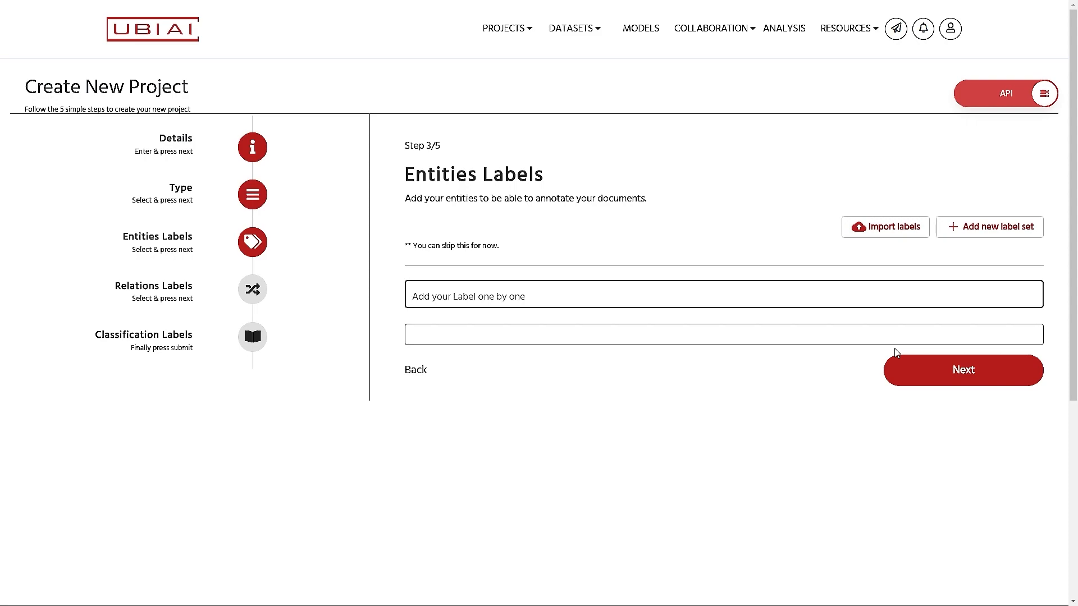
pyautogui.write('Seller Name')
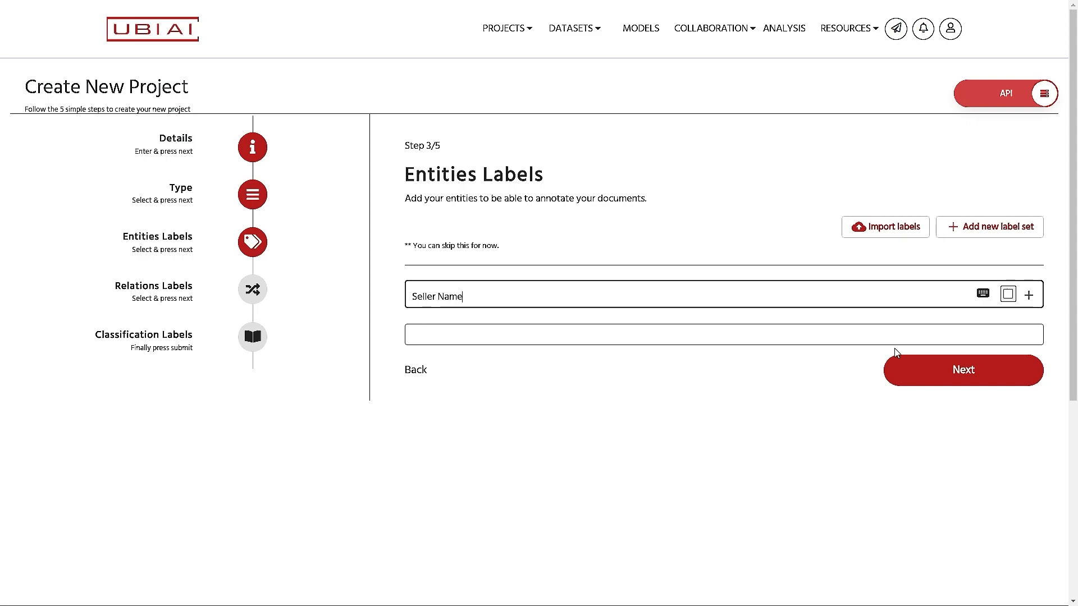
pyautogui.press('Return')
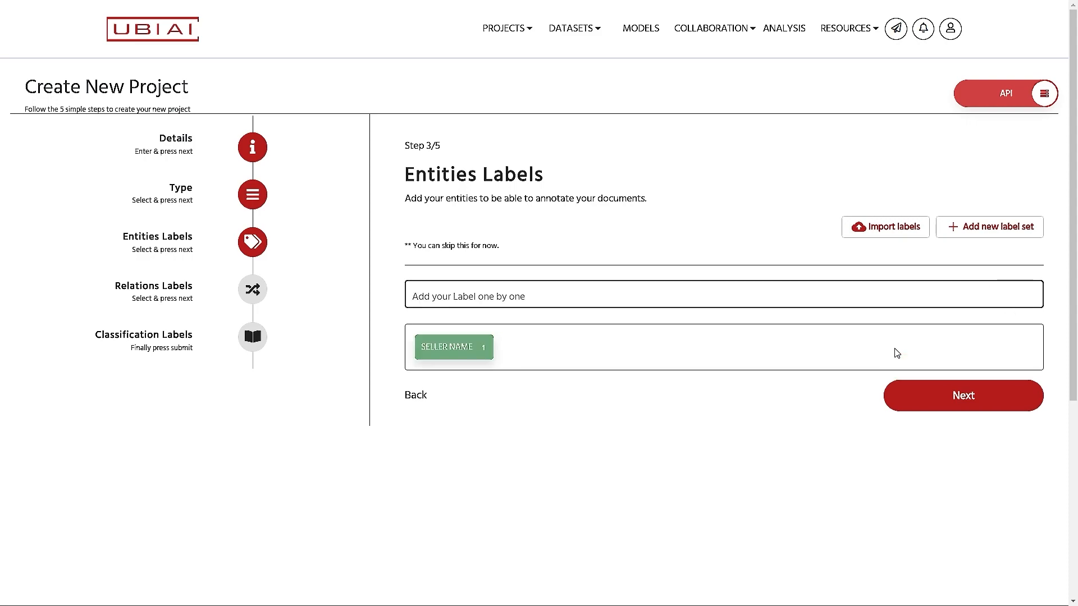
pyautogui.click(462, 295)
pyautogui.write('Sell')
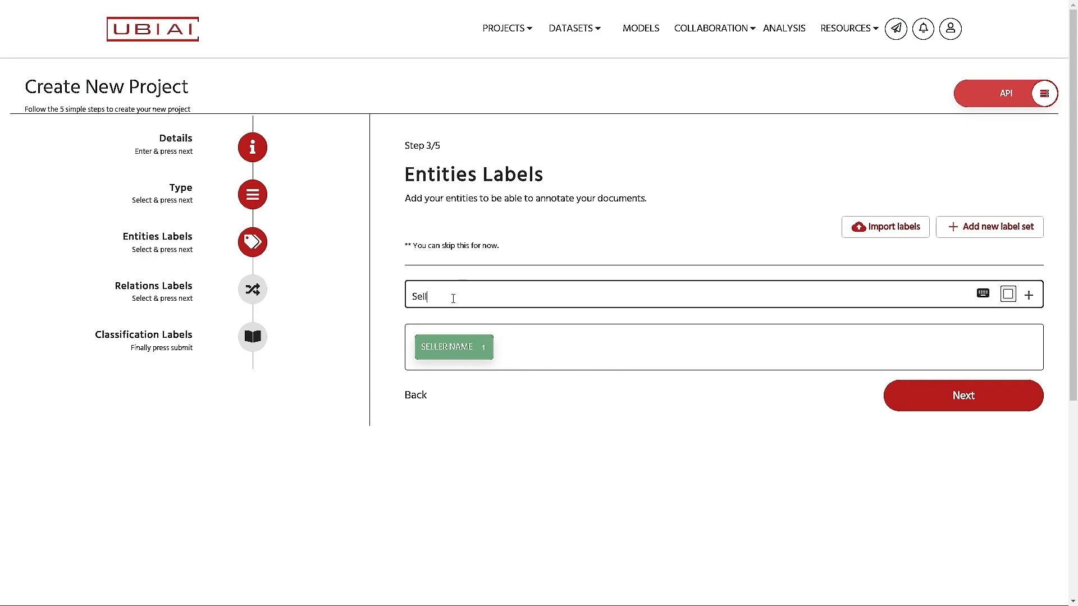
pyautogui.write('er Address')
pyautogui.press('Return')
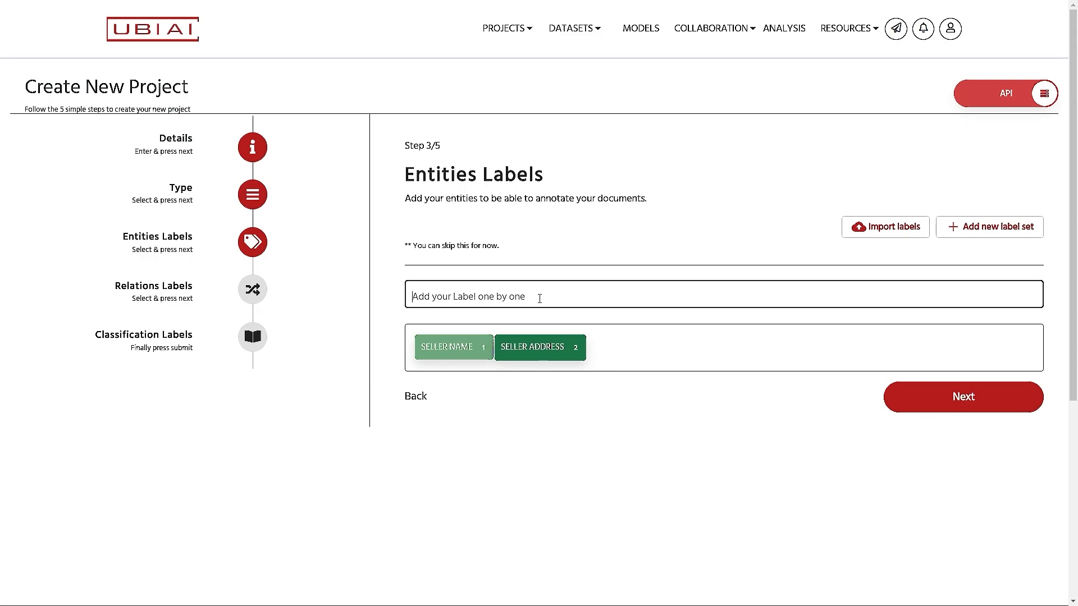
# Step: Add Total Amount, Cashier and Document ID entity labels, then continue to Relations Labels
pyautogui.write('Total ')
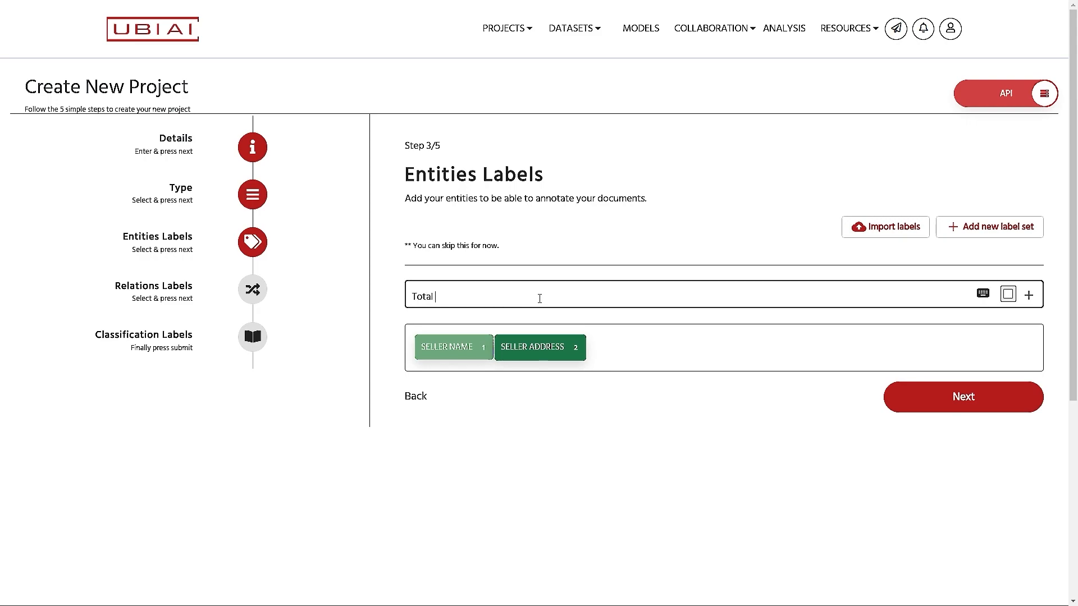
pyautogui.write('Amount')
pyautogui.press('Return')
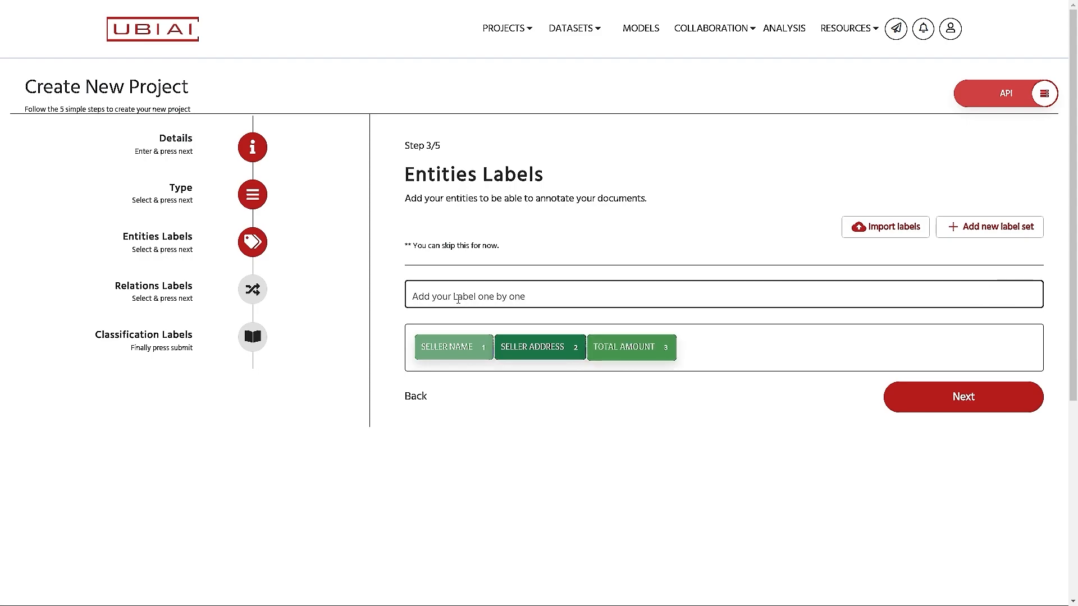
pyautogui.write('Cashier')
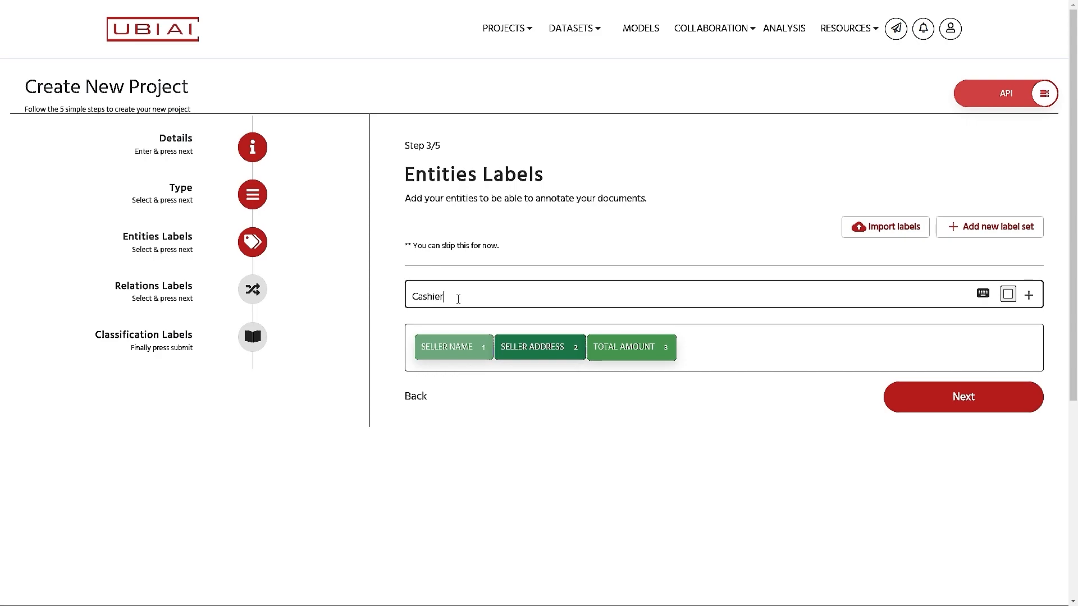
pyautogui.press('Return')
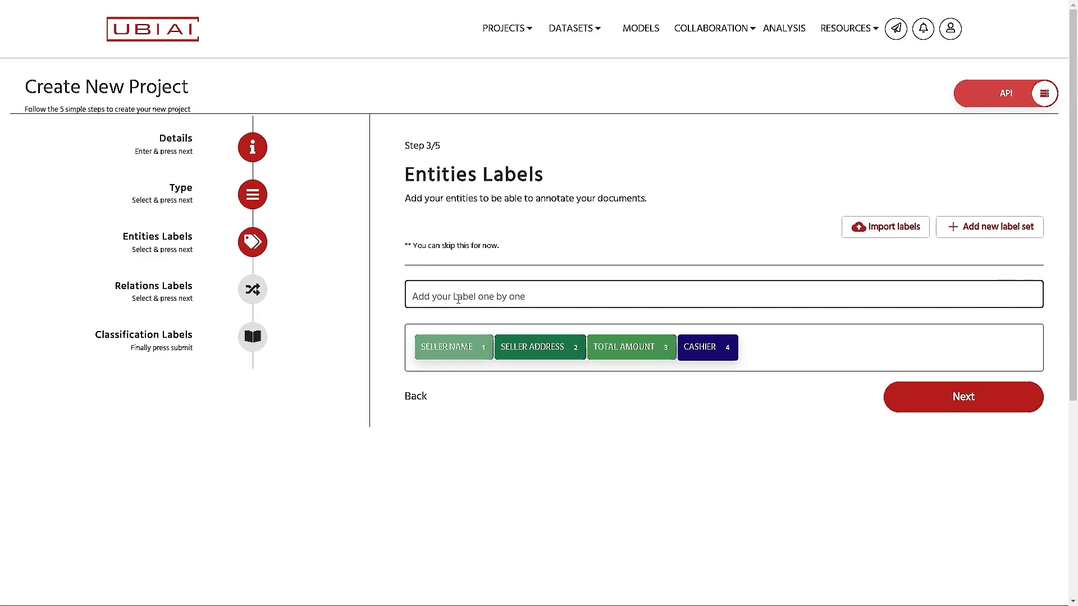
pyautogui.write('D')
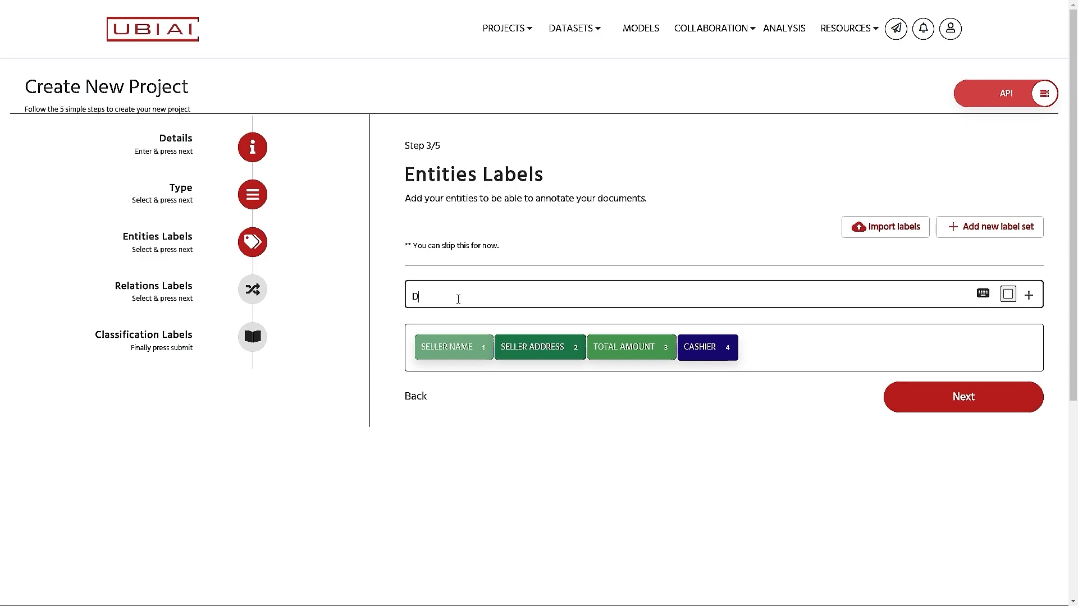
pyautogui.write('ocument ID')
pyautogui.press('Return')
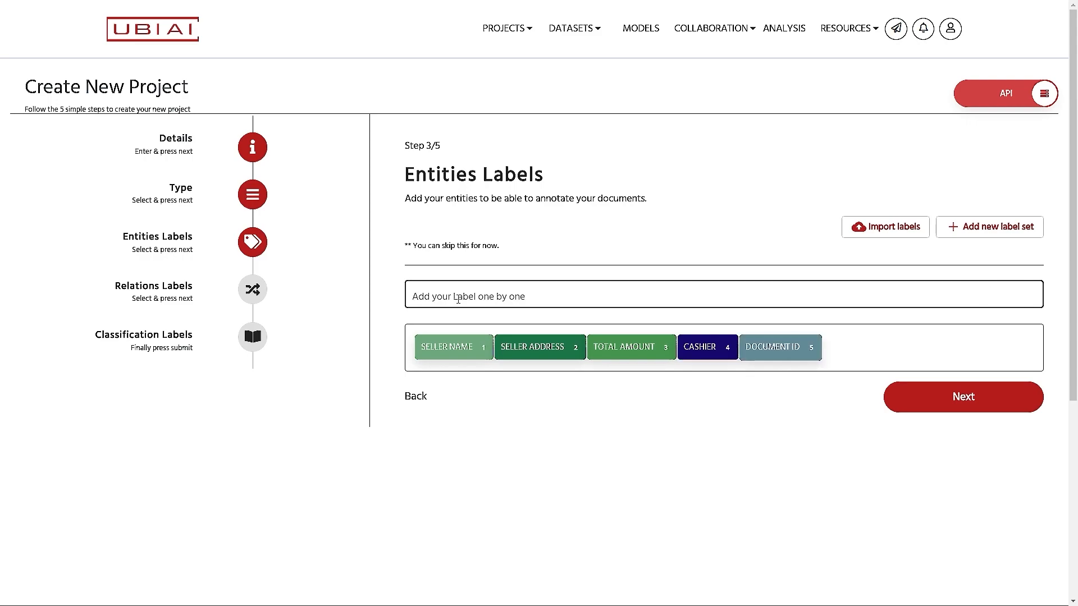
pyautogui.click(978, 400)
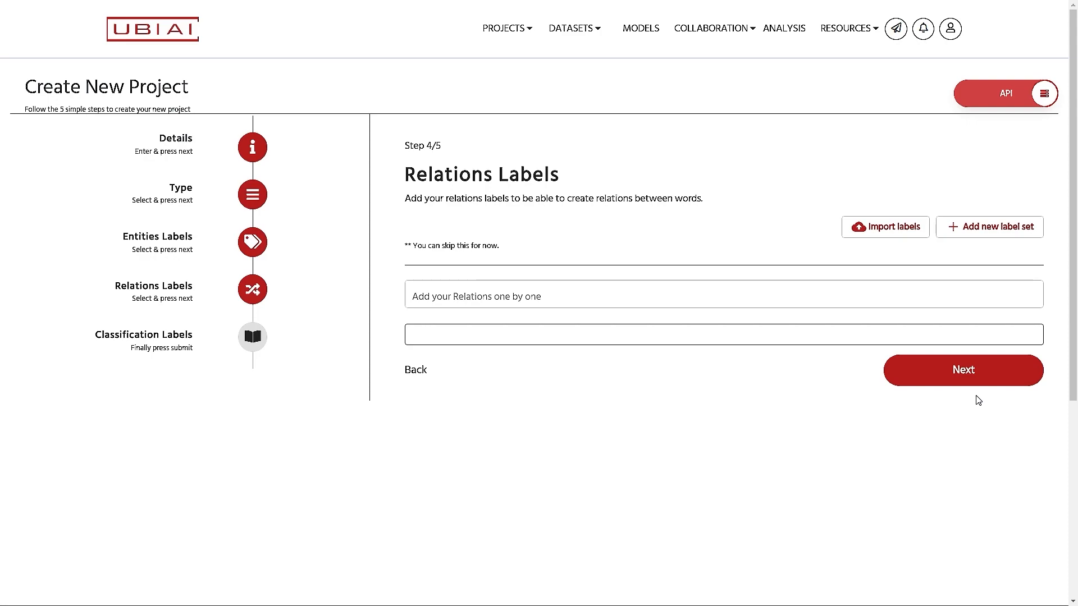
# Step: Paste in Location-Price as the relation label and continue to the classification step
pyautogui.click(477, 296)
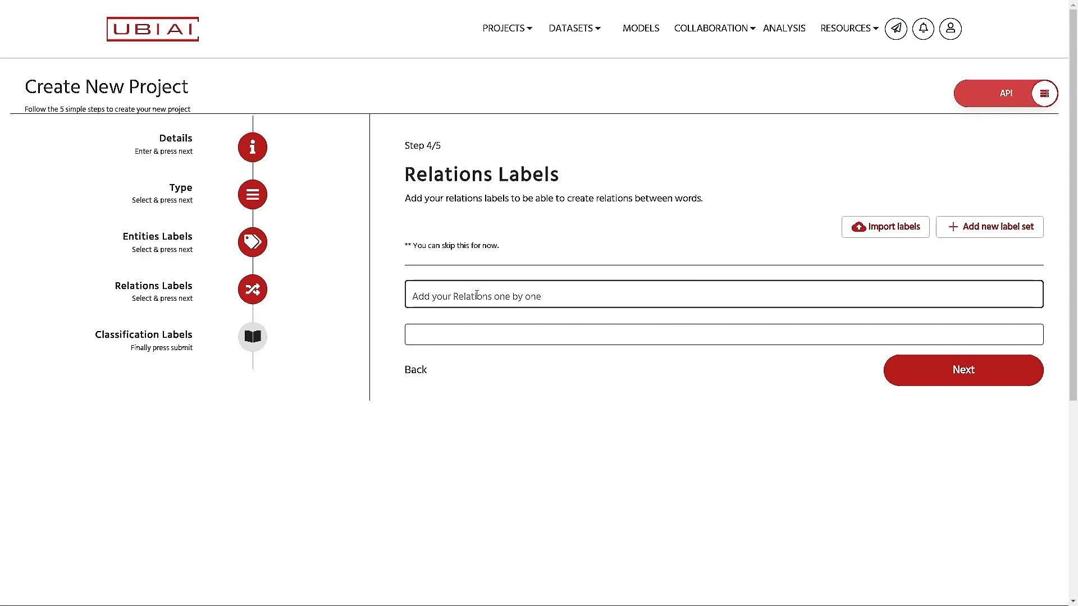
pyautogui.write('Location-Price')
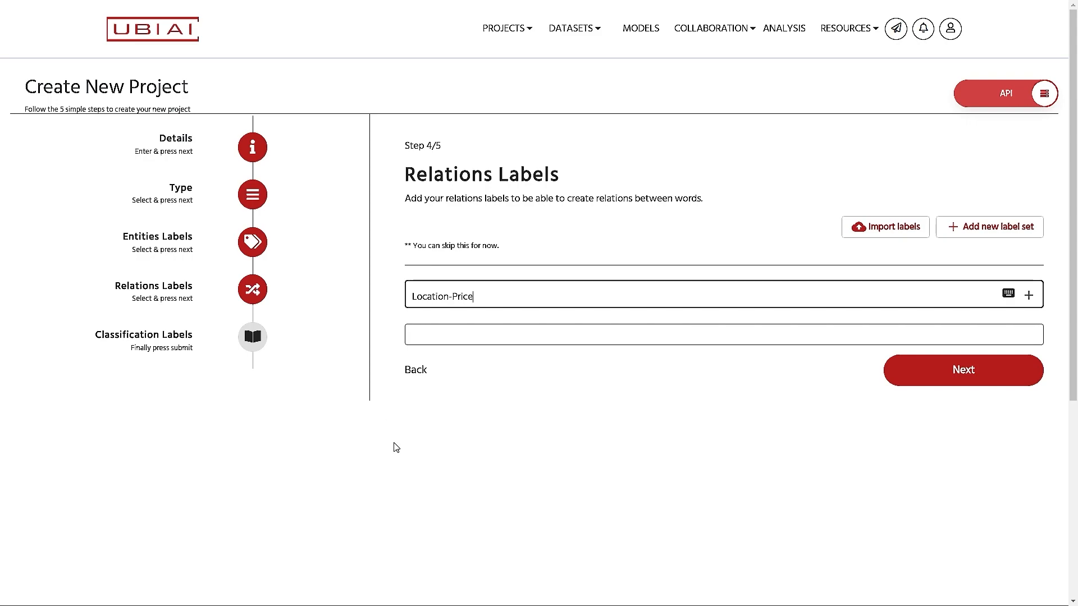
pyautogui.press('Return')
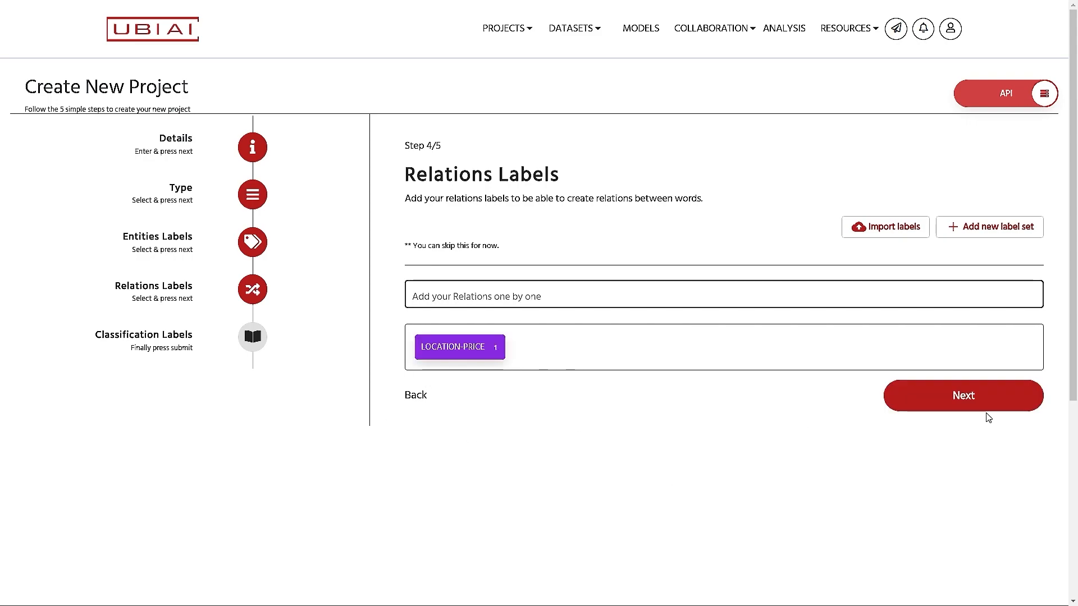
pyautogui.click(967, 407)
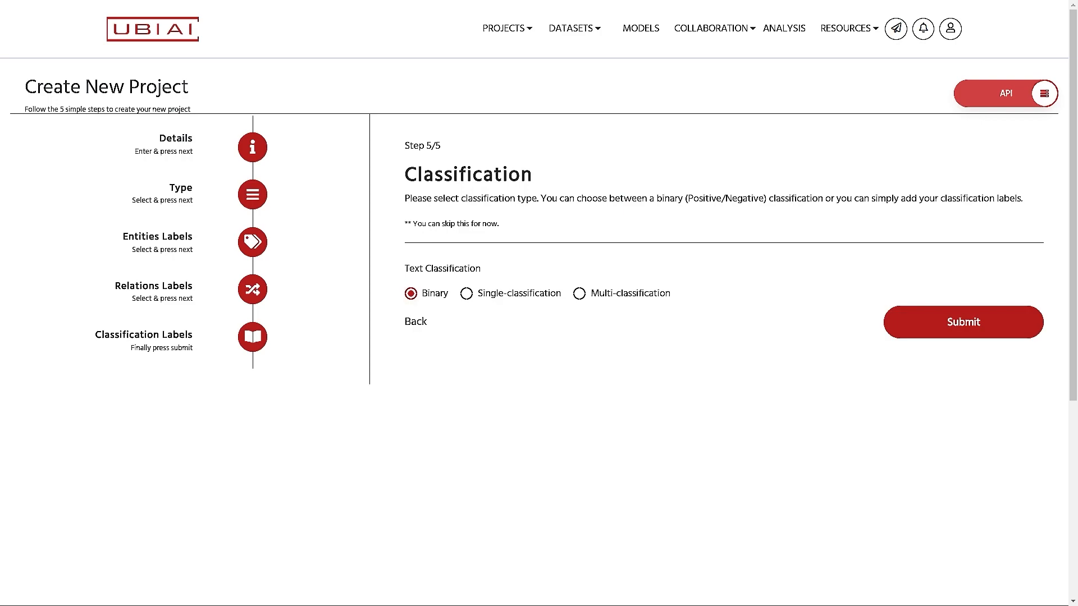
# Step: Submit the project with Binary classification left selected
pyautogui.click(968, 325)
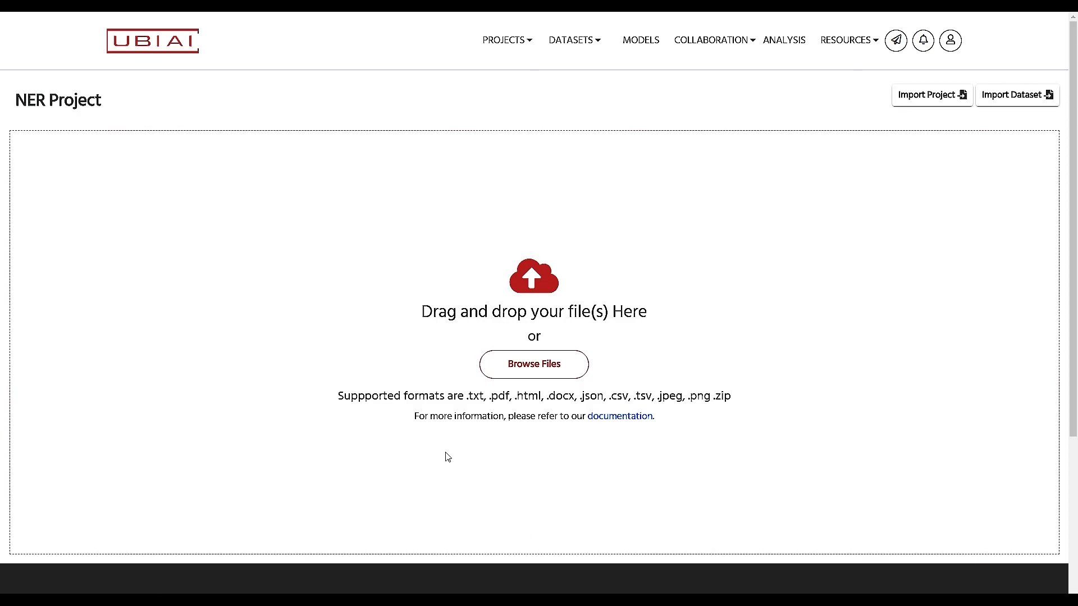
# Step: Upload the receipt image 000.jpg from the ICDAR img folder
pyautogui.click(534, 365)
pyautogui.click(233, 116)
pyautogui.click(511, 454)
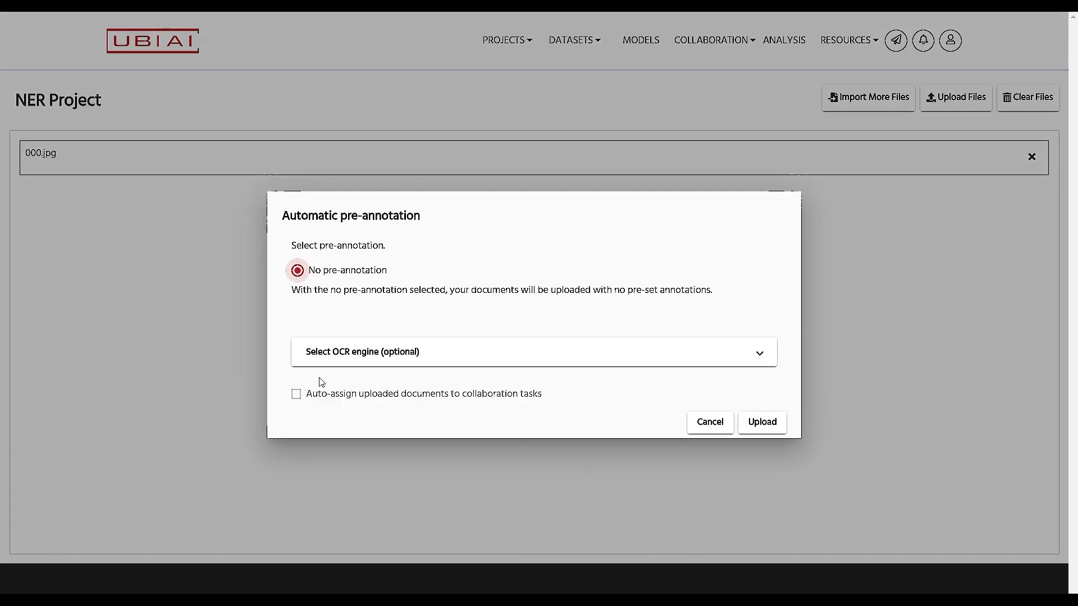
# Step: Upload 000.jpg with the Default OCR engine and no pre-annotation, then open it for annotation
pyautogui.click(548, 363)
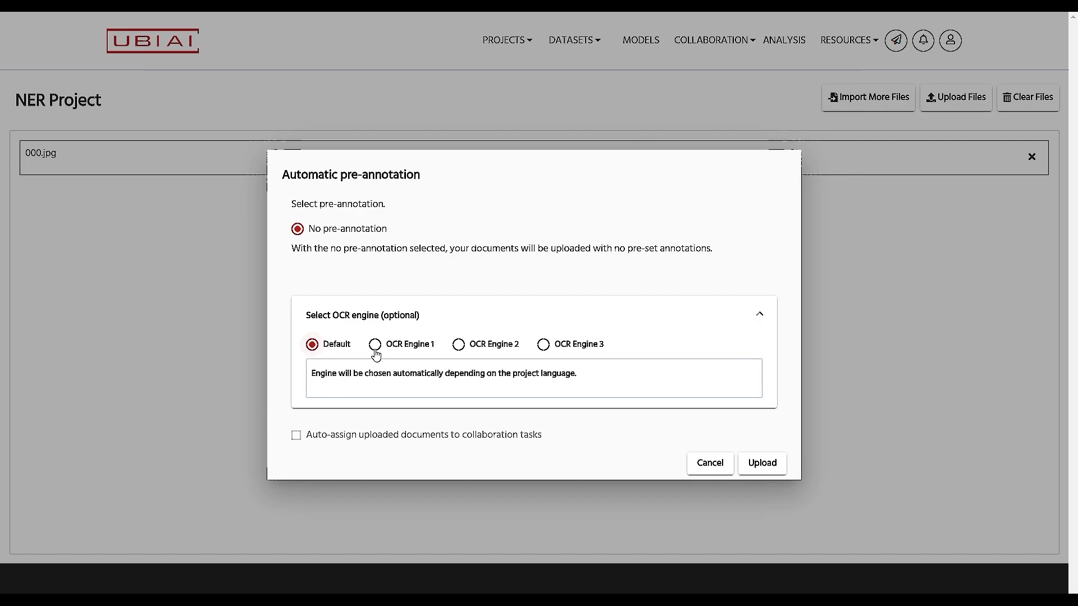
pyautogui.click(762, 468)
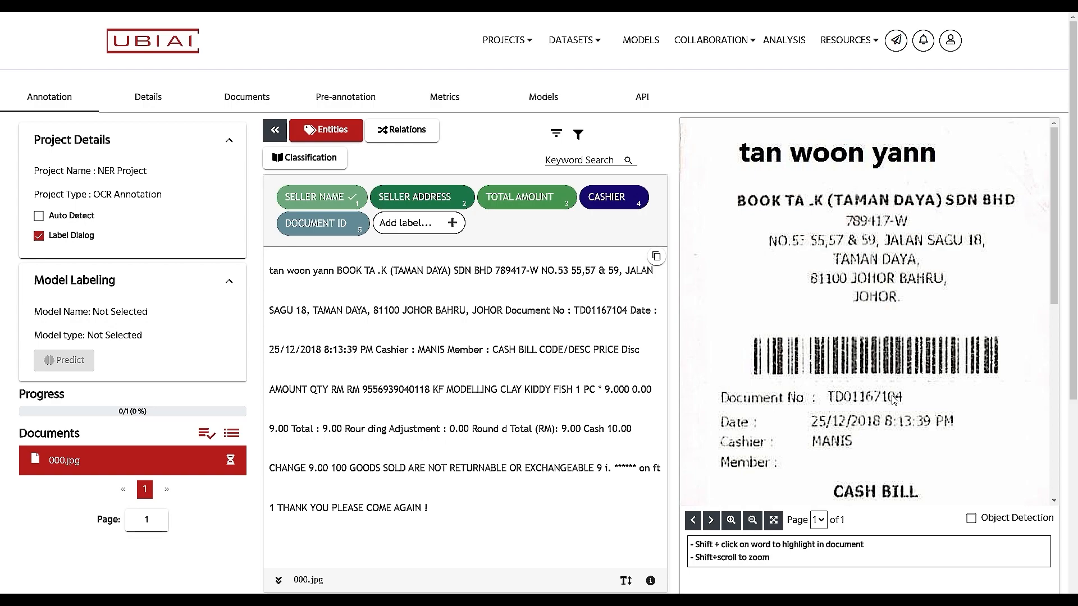
# Step: Tag the receipt's address block as SELLER ADDRESS and its heading as SELLER NAME
pyautogui.moveTo(740, 221); pyautogui.dragTo(1003, 321)
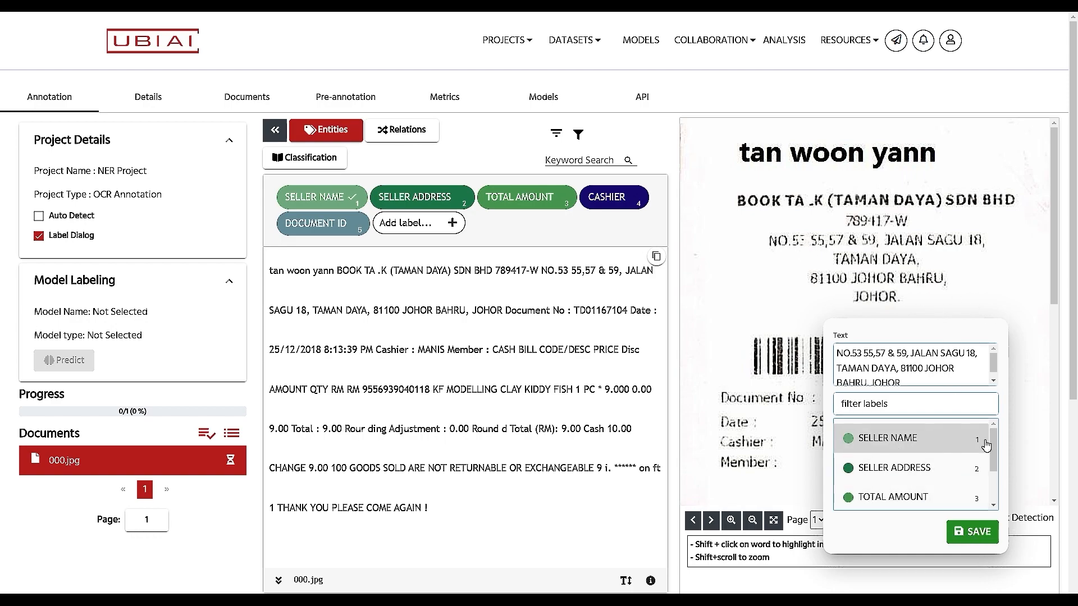
pyautogui.moveTo(996, 452)
pyautogui.mouseDown()
pyautogui.moveTo(995, 471)
pyautogui.moveTo(995, 437)
pyautogui.mouseUp()
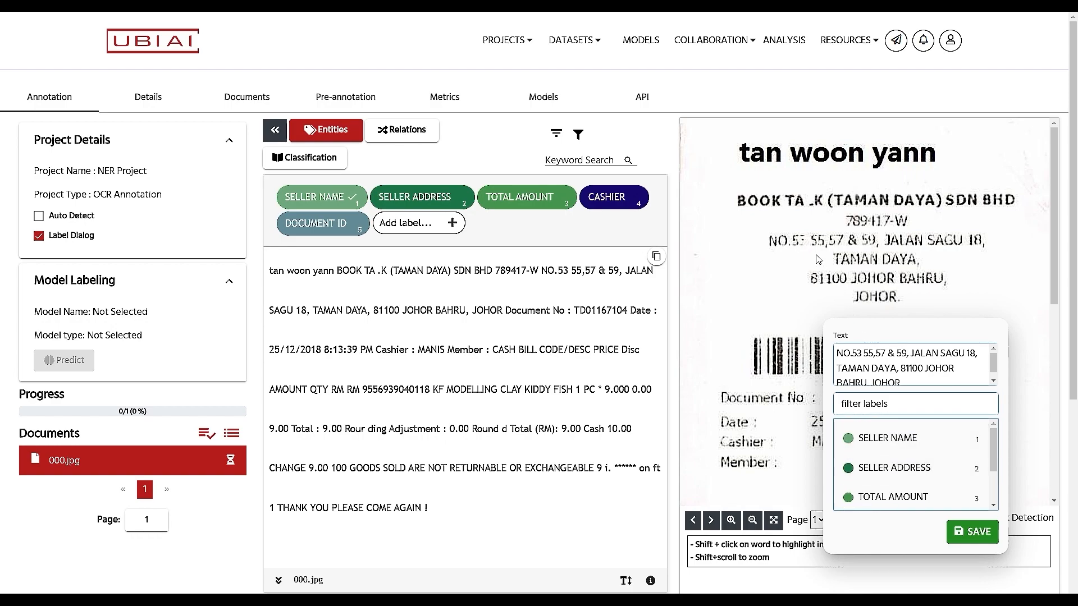
pyautogui.click(898, 470)
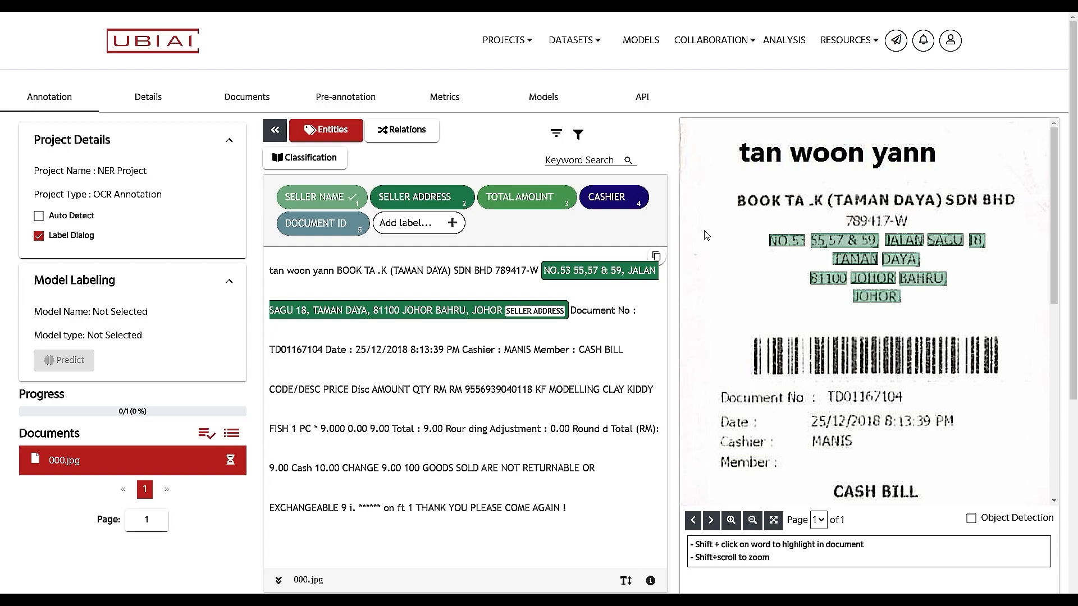
pyautogui.moveTo(726, 137); pyautogui.dragTo(966, 178)
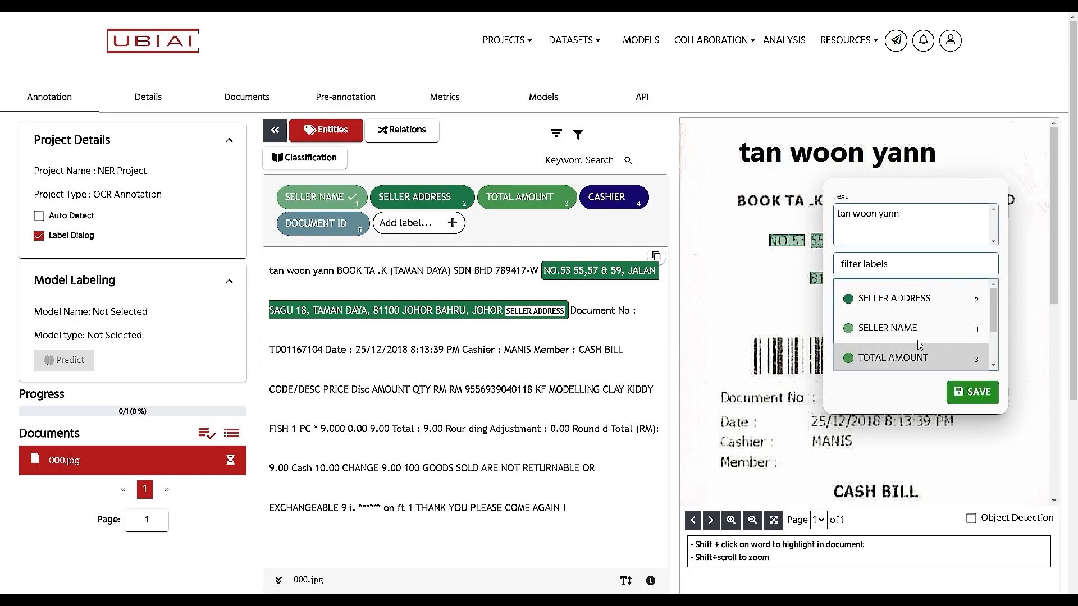
pyautogui.click(882, 330)
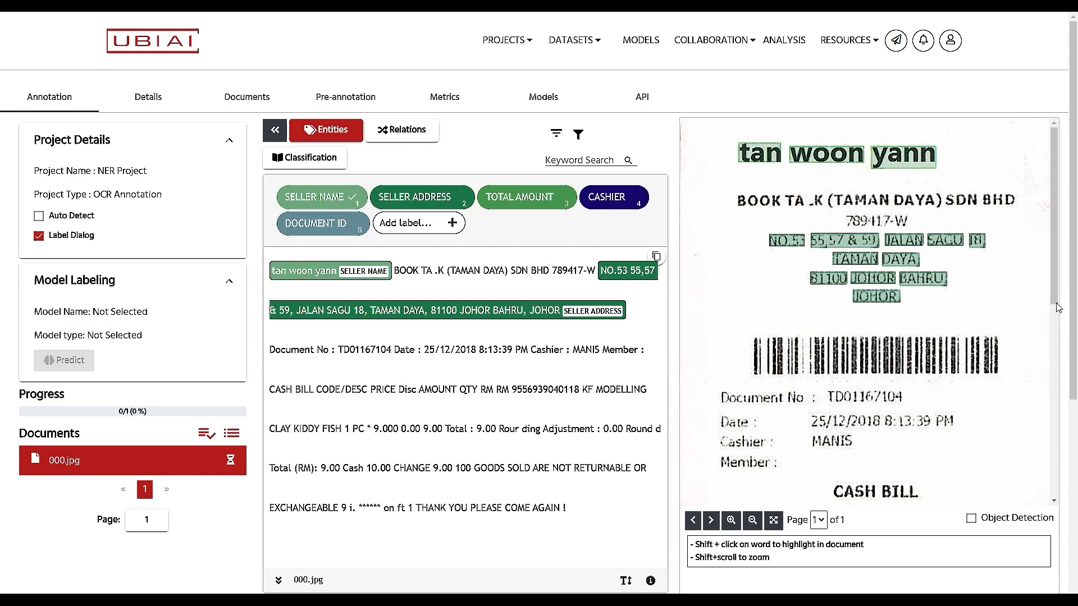
# Step: Tag the cashier line as CASHIER
pyautogui.scroll(-2, 1047, 344)
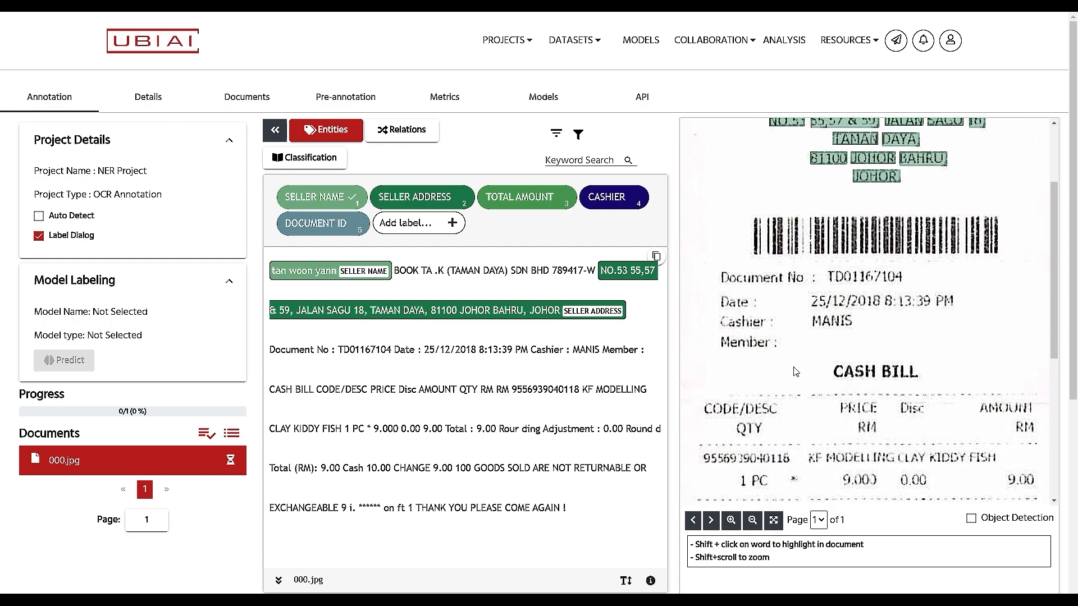
pyautogui.moveTo(710, 309); pyautogui.dragTo(883, 343)
pyautogui.moveTo(992, 461); pyautogui.dragTo(992, 485)
pyautogui.click(891, 492)
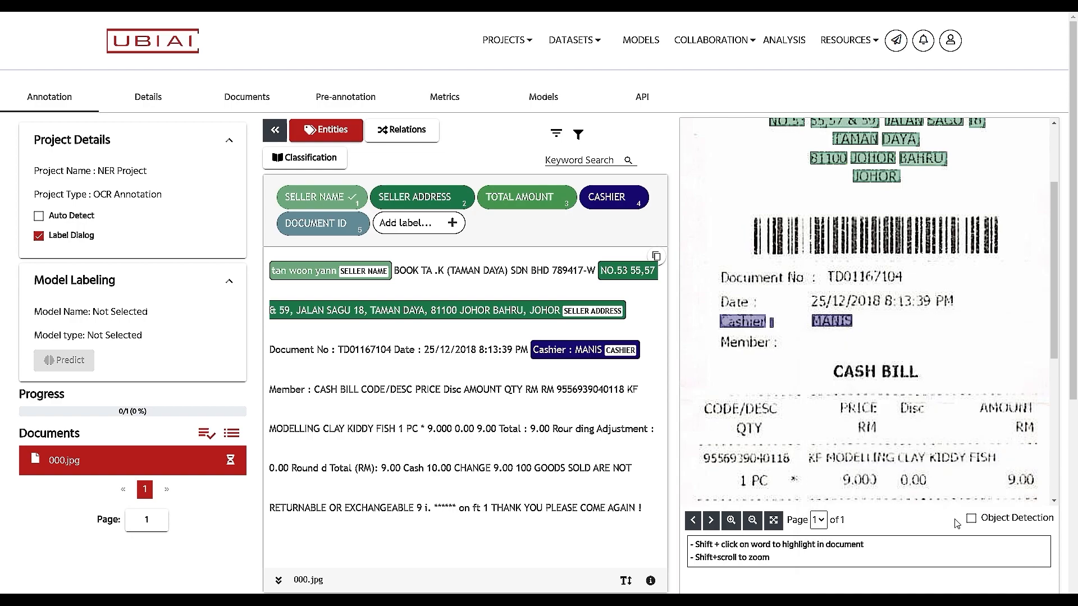
# Step: Tag the rounded total line as TOTAL AMOUNT
pyautogui.scroll(-2, 893, 469)
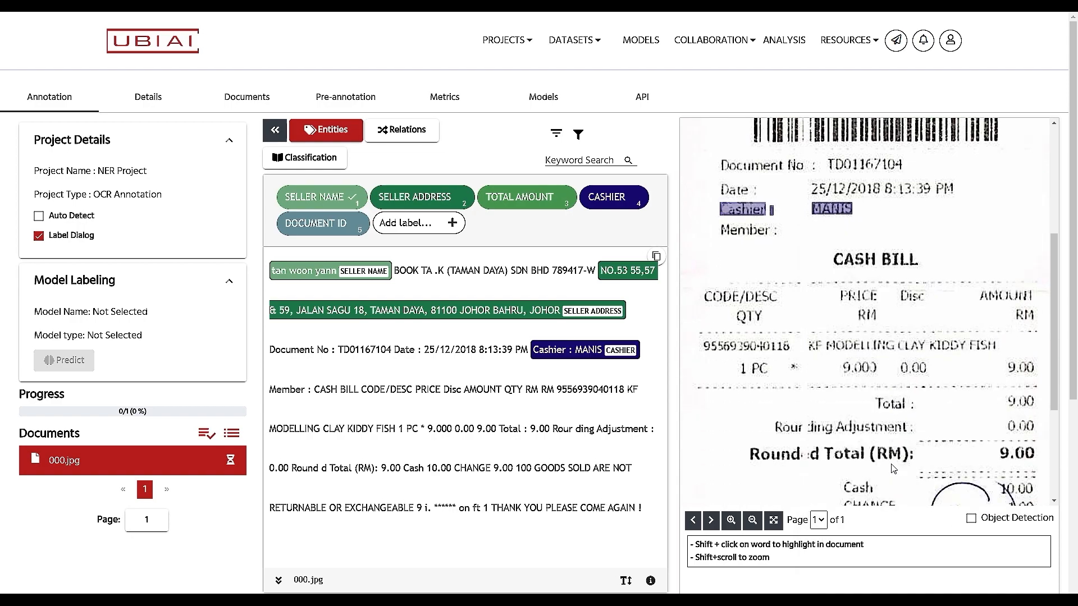
pyautogui.scroll(-2, 893, 469)
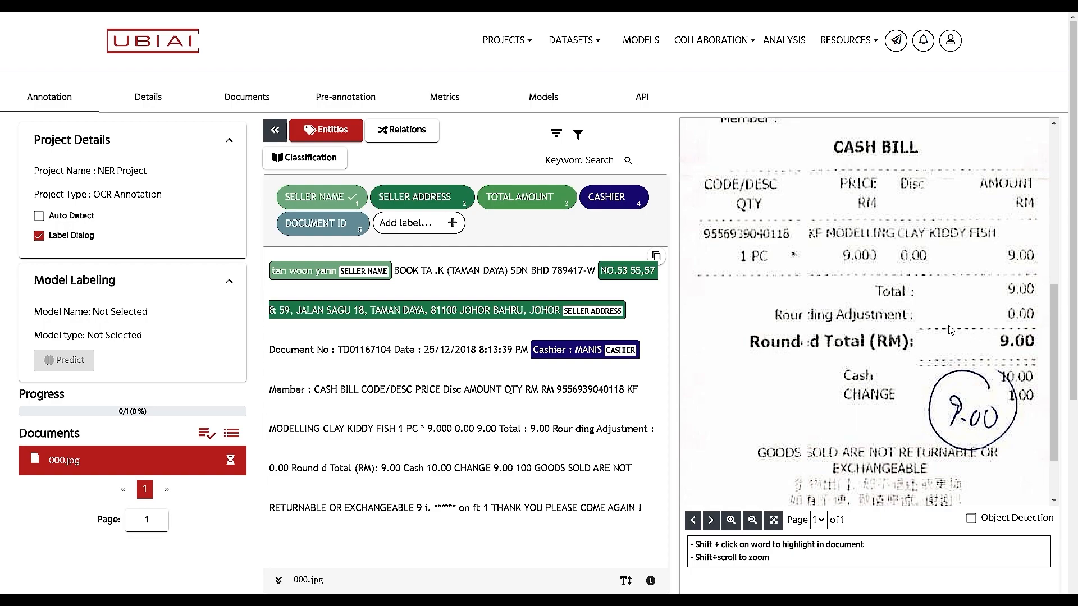
pyautogui.moveTo(732, 332); pyautogui.dragTo(1038, 359)
pyautogui.moveTo(991, 483); pyautogui.dragTo(993, 530)
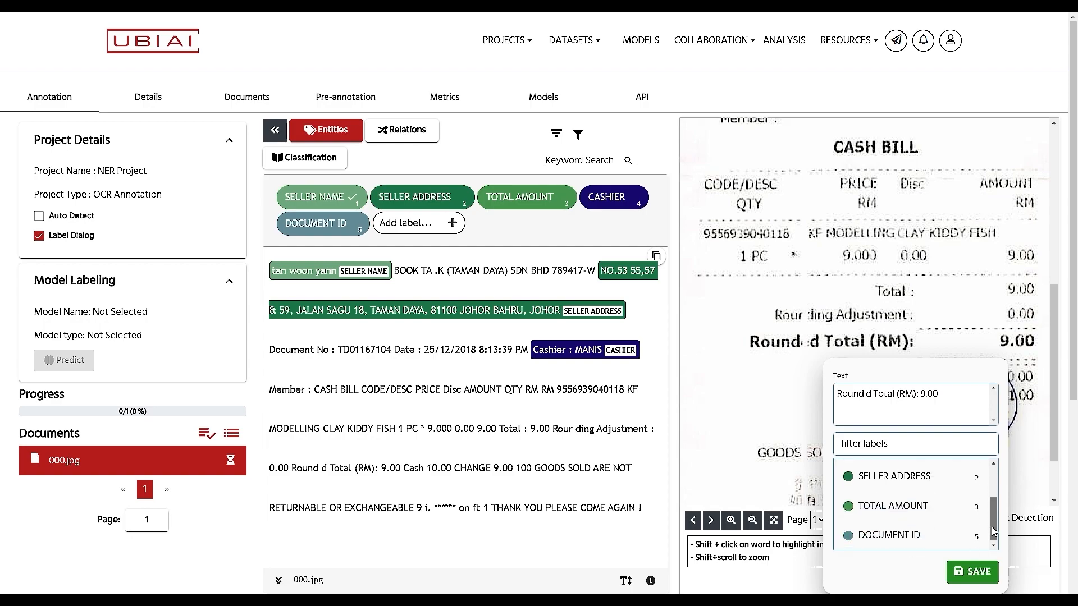
pyautogui.click(897, 510)
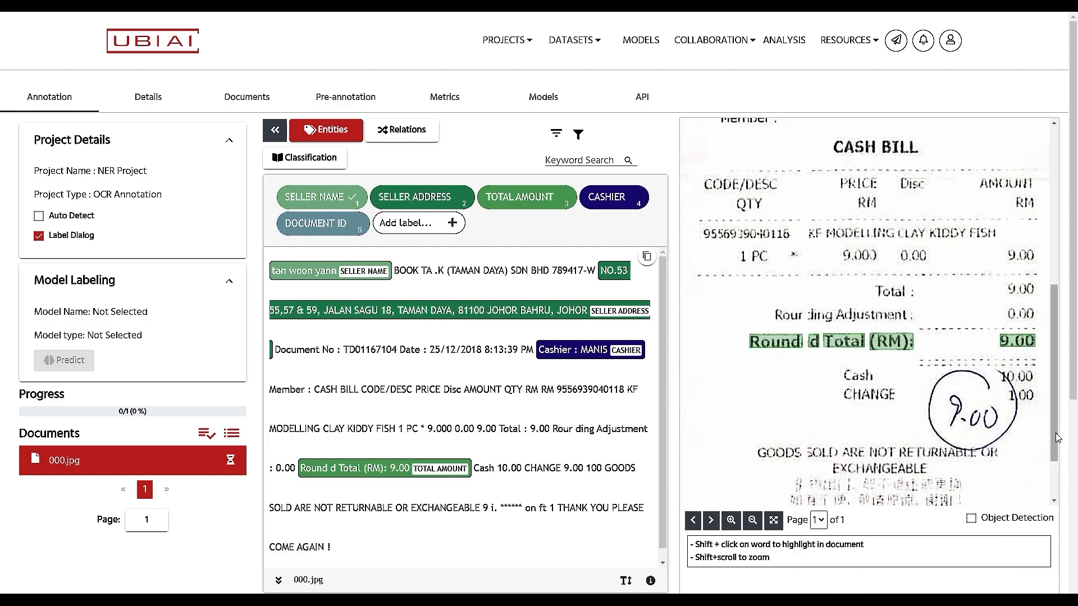
pyautogui.moveTo(1072, 381); pyautogui.dragTo(1063, 322)
# Step: Tag the document number line as DOCUMENT ID and scroll down to the action buttons
pyautogui.scroll(4, 1053, 365)
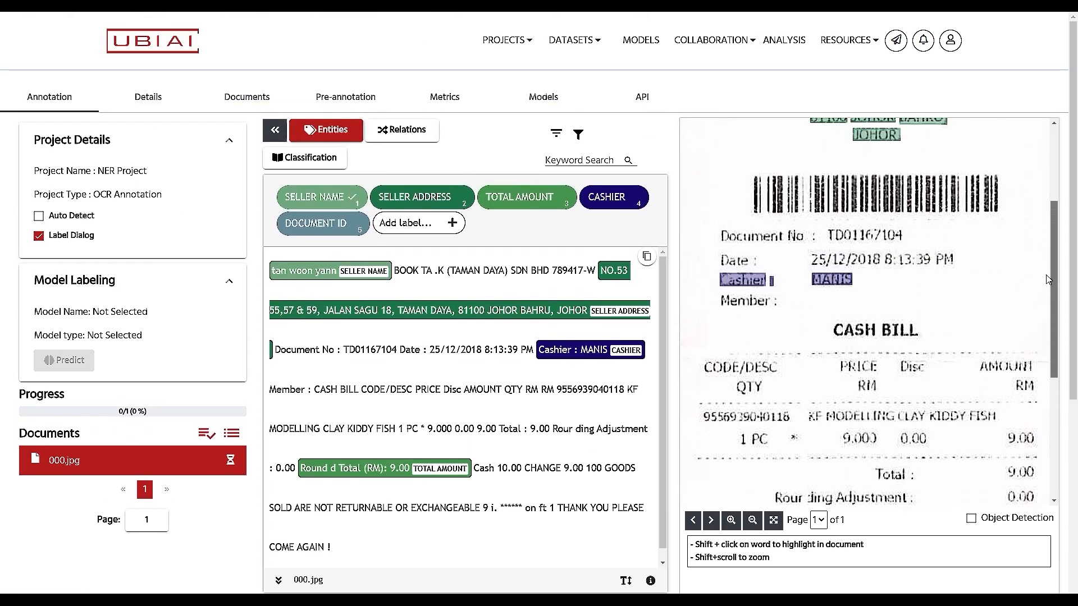
pyautogui.moveTo(712, 259); pyautogui.dragTo(938, 286)
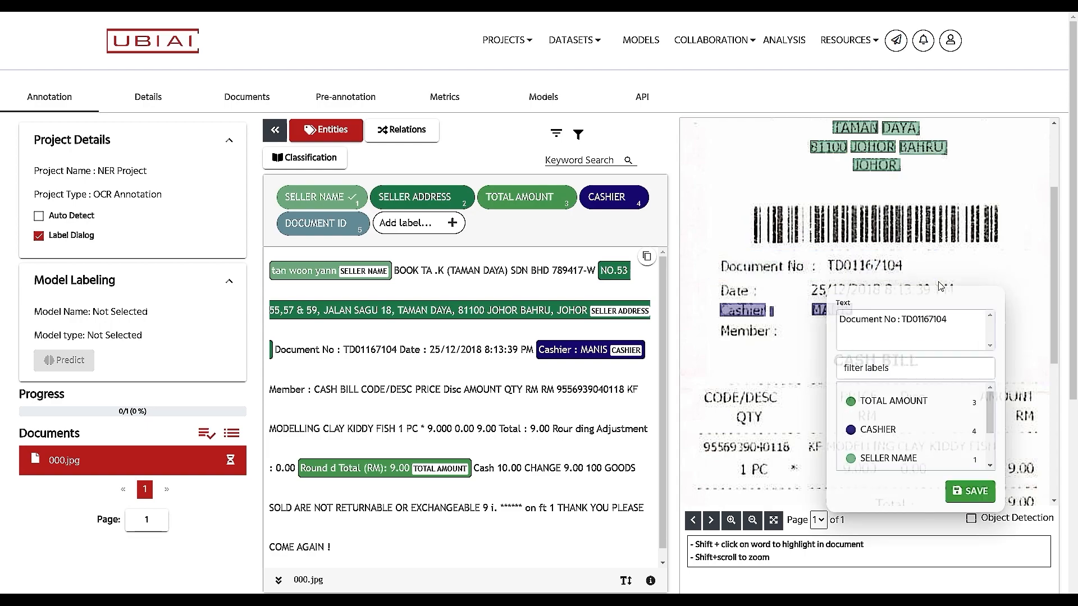
pyautogui.scroll(-2, 992, 414)
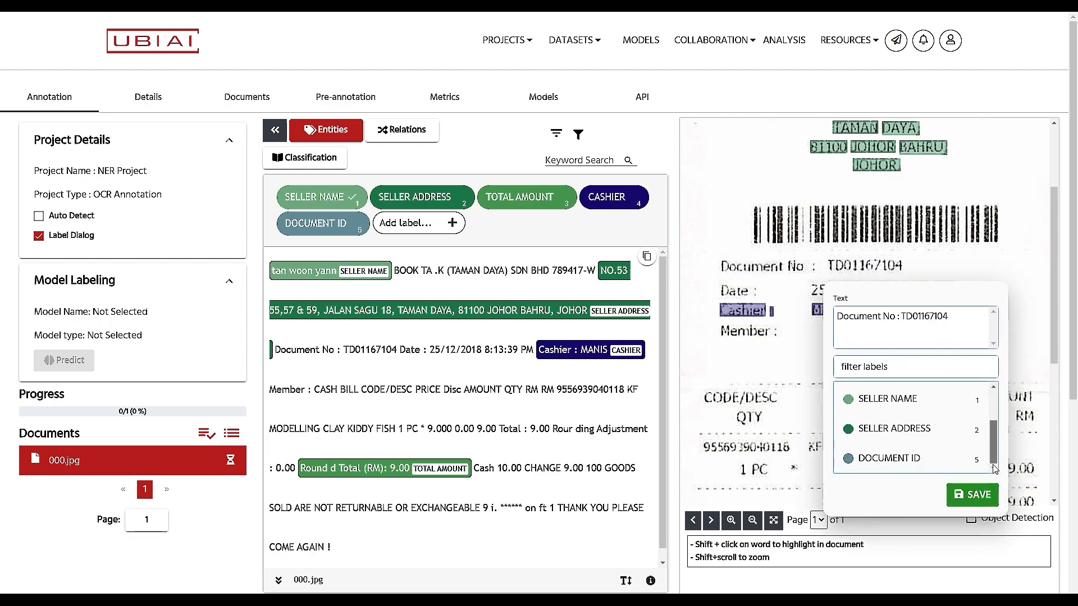
pyautogui.click(887, 456)
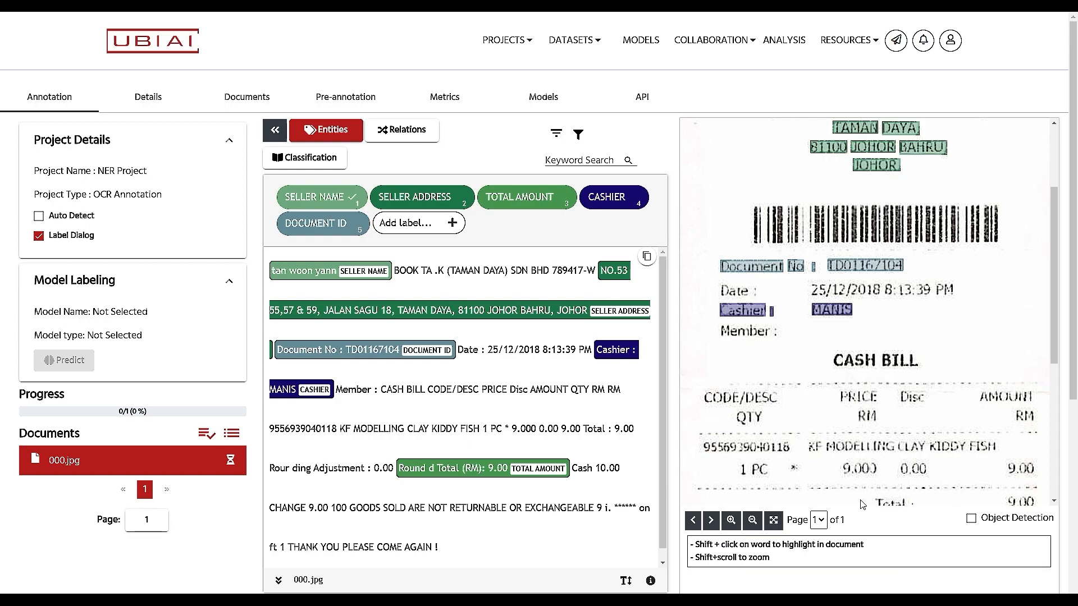
pyautogui.scroll(-1, 449, 409)
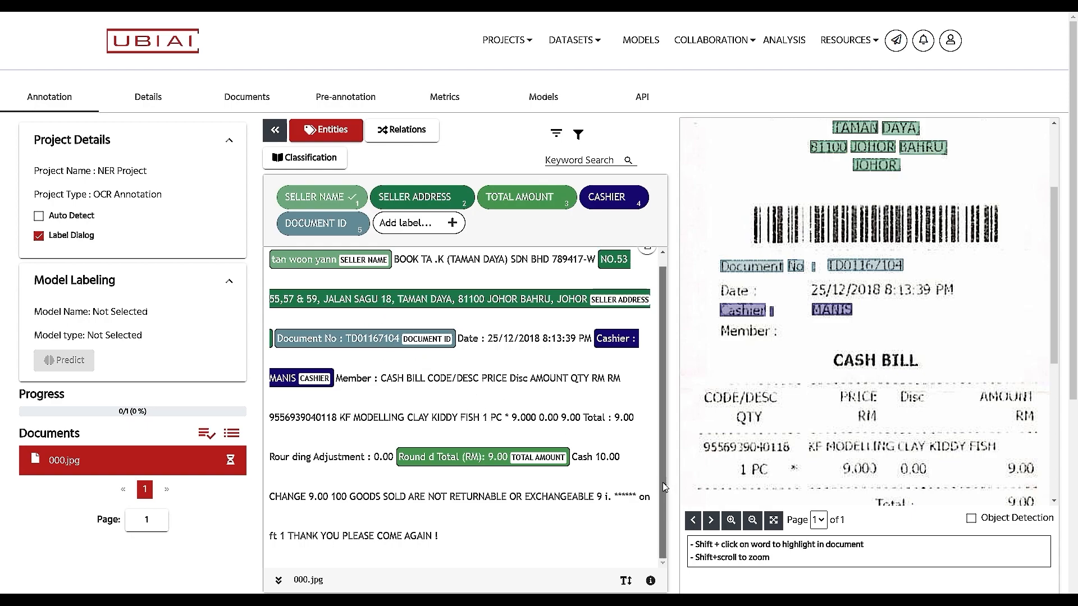
pyautogui.scroll(-2, 548, 444)
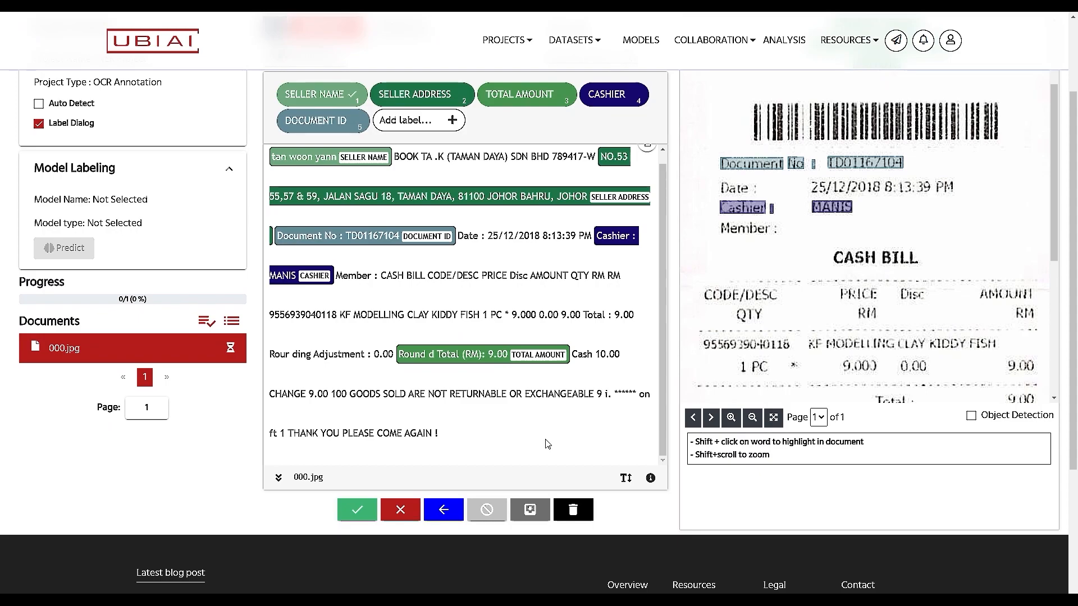
pyautogui.scroll(1, 547, 444)
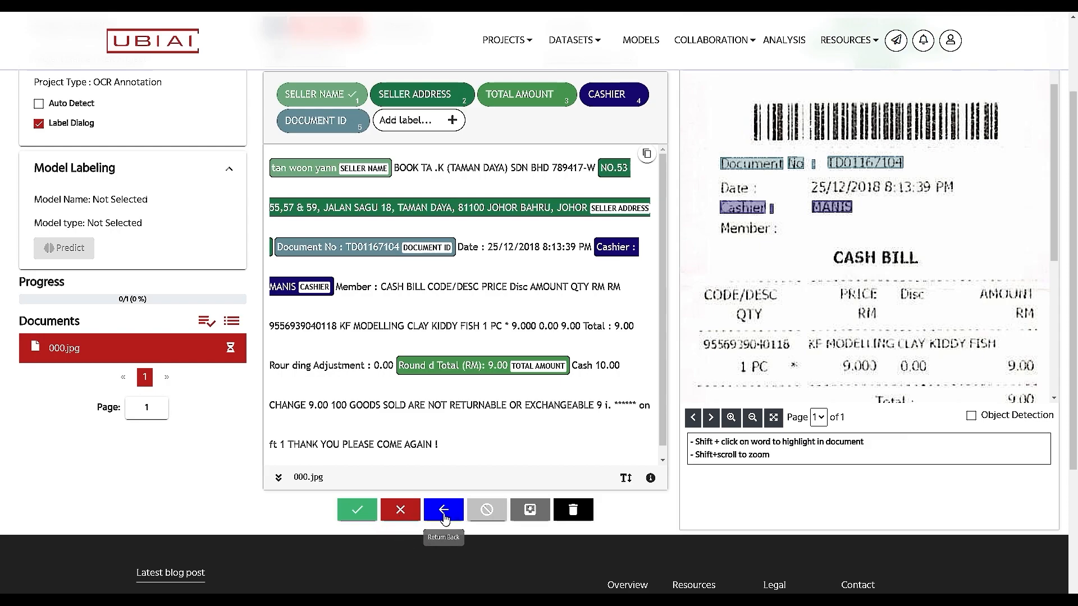
# Step: Validate 000.jpg and show the Documents tab listing the project's documents
pyautogui.click(358, 511)
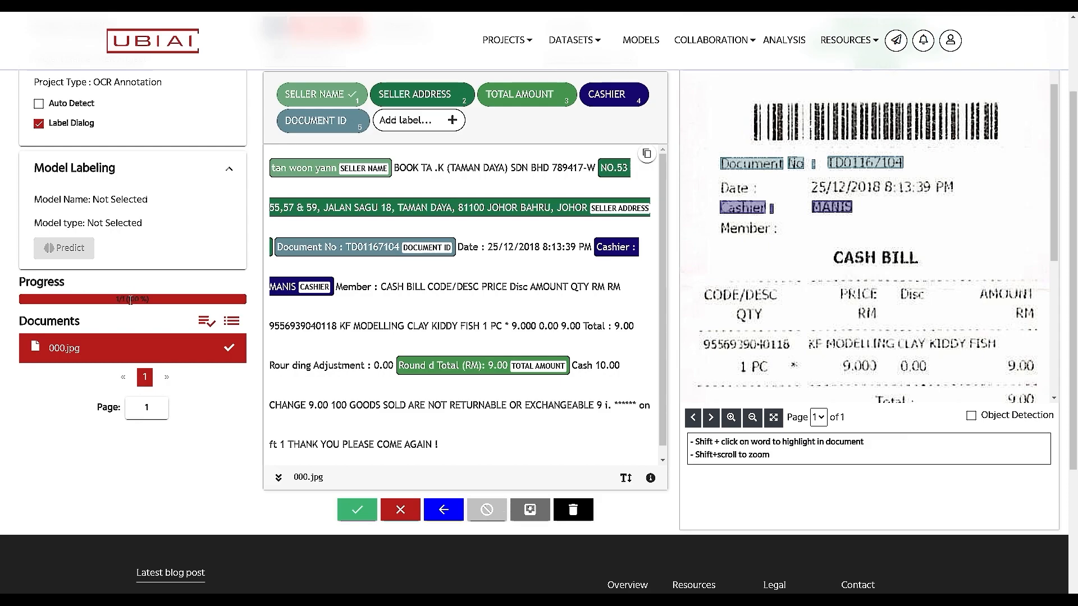
pyautogui.scroll(2, 190, 482)
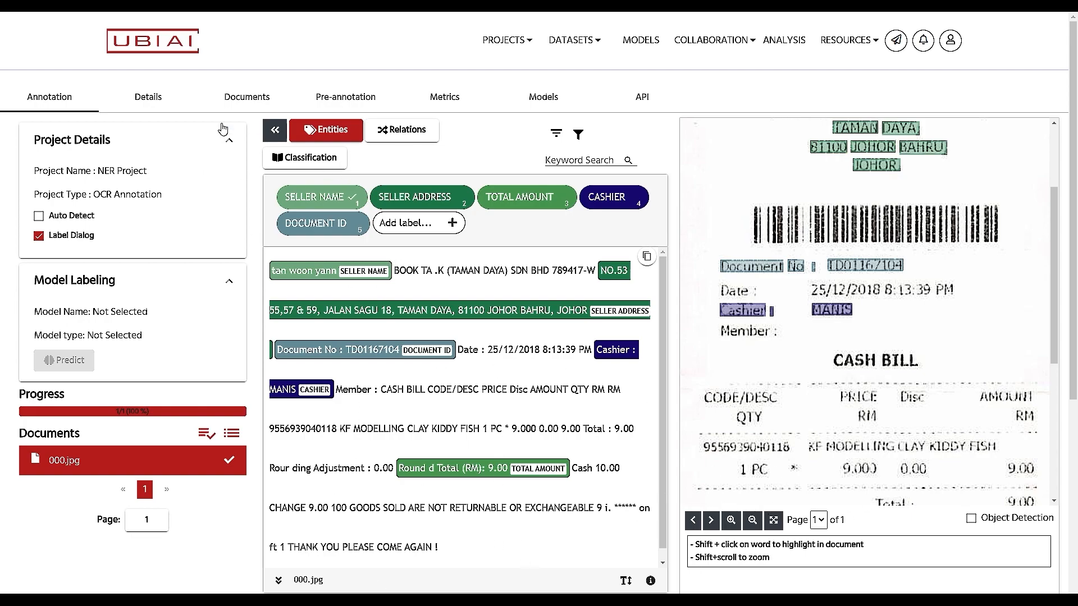
pyautogui.click(247, 101)
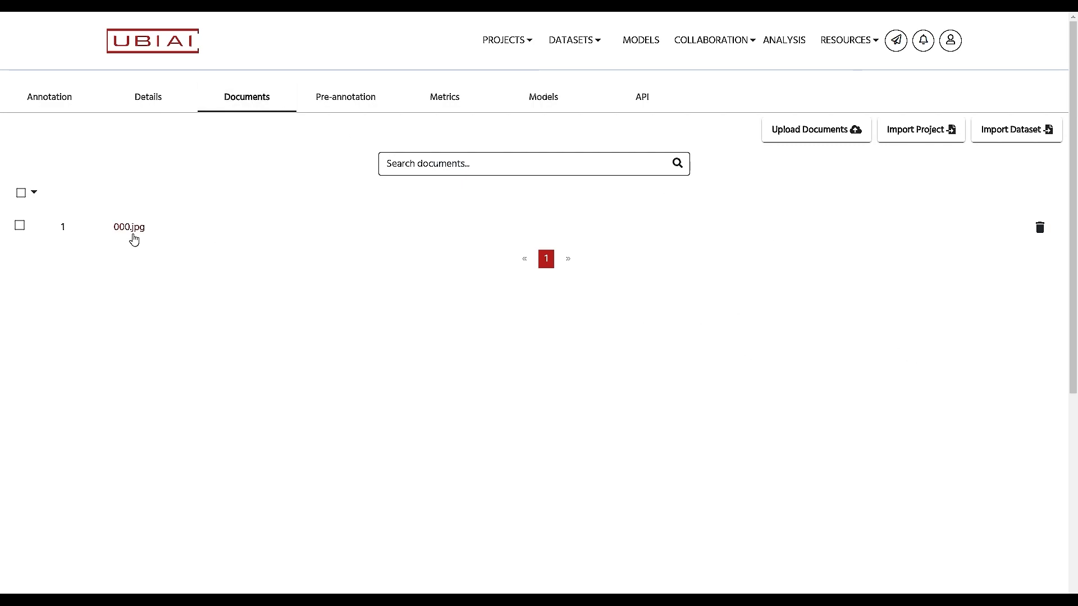
# Step: Upload receipt image 001.jpg from the computer into NER Project and open it for annotation
pyautogui.click(817, 133)
pyautogui.click(544, 372)
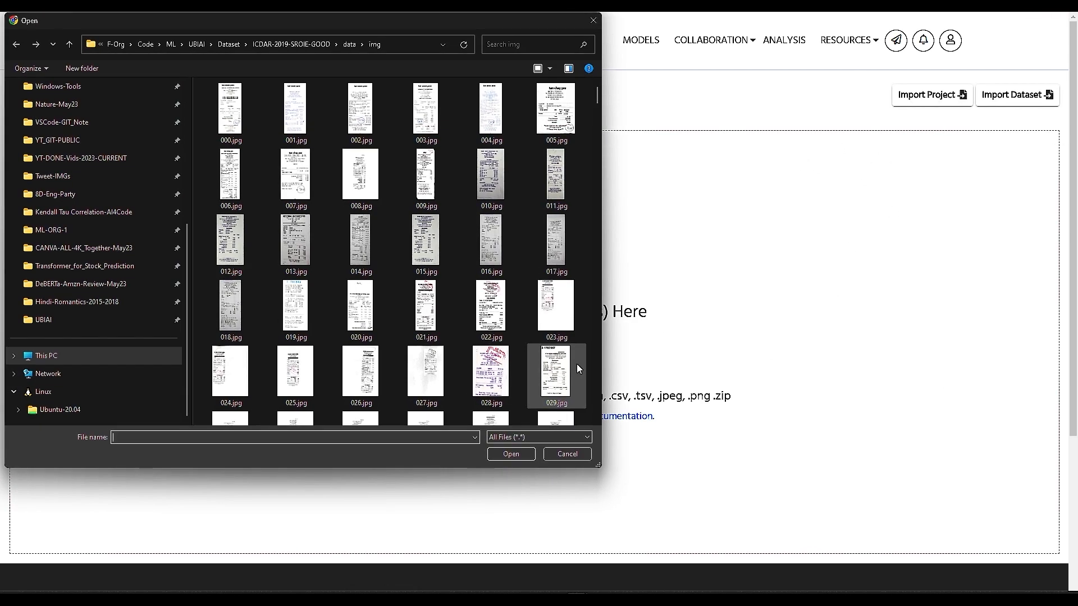
pyautogui.click(296, 112)
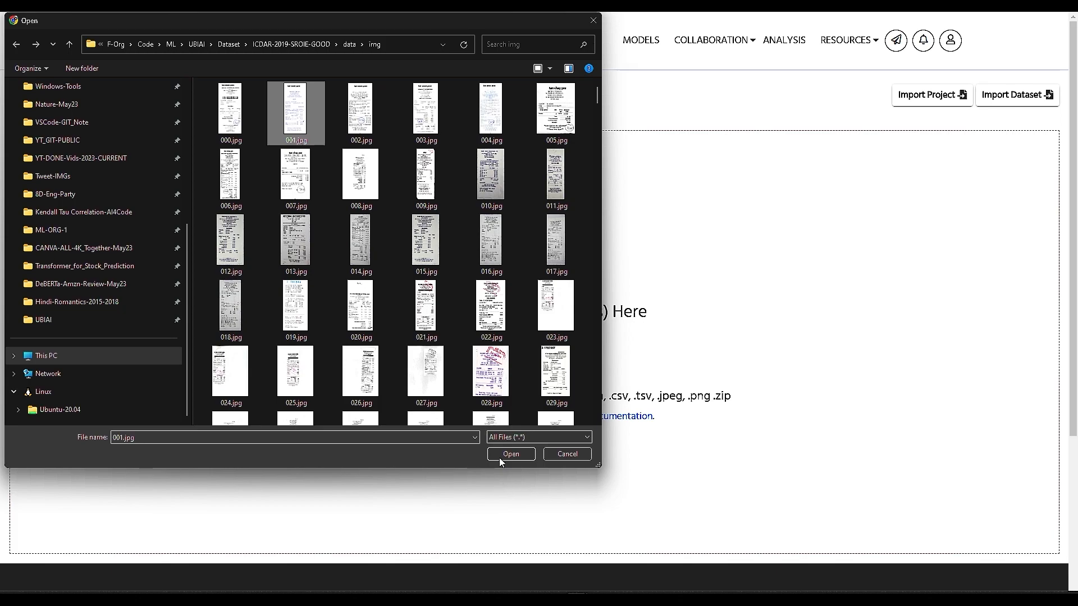
pyautogui.click(501, 455)
pyautogui.click(767, 433)
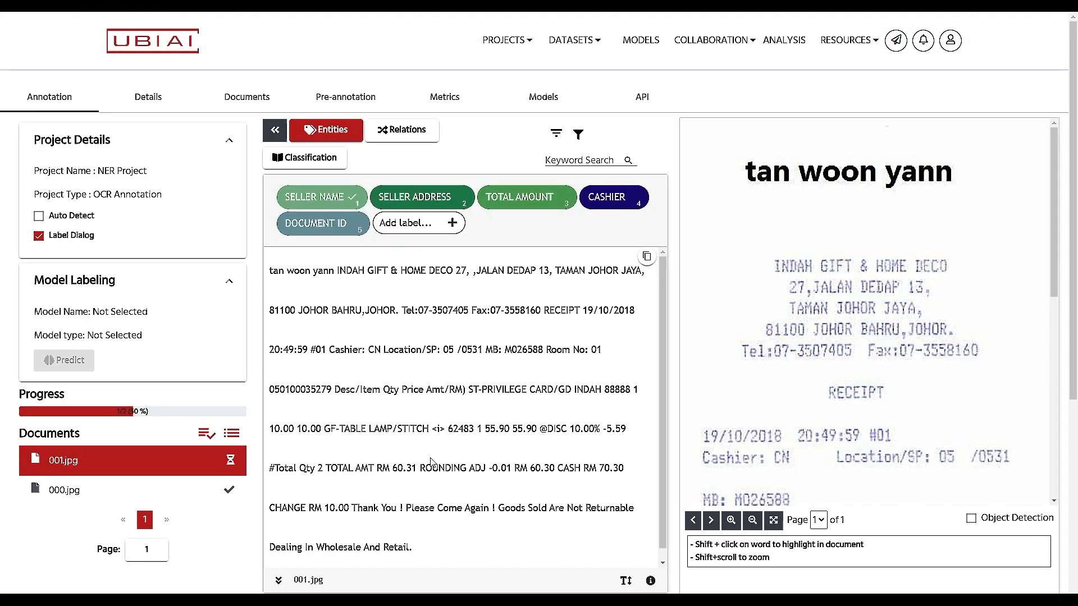
# Step: Tag the name as SELLER NAME and the address lines as SELLER ADDRESS
pyautogui.moveTo(732, 150); pyautogui.dragTo(958, 201)
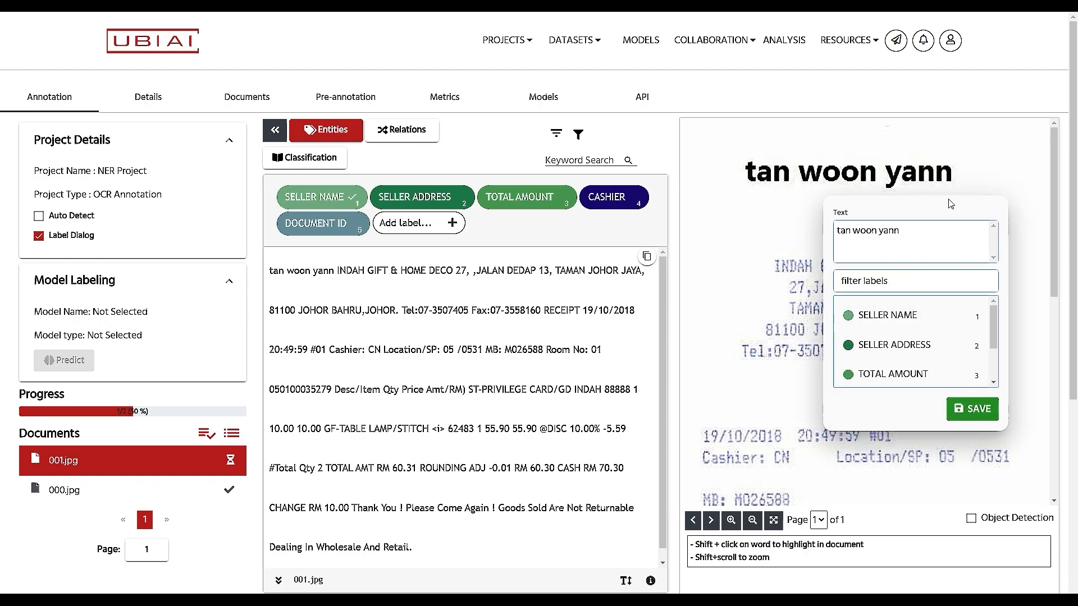
pyautogui.click(889, 321)
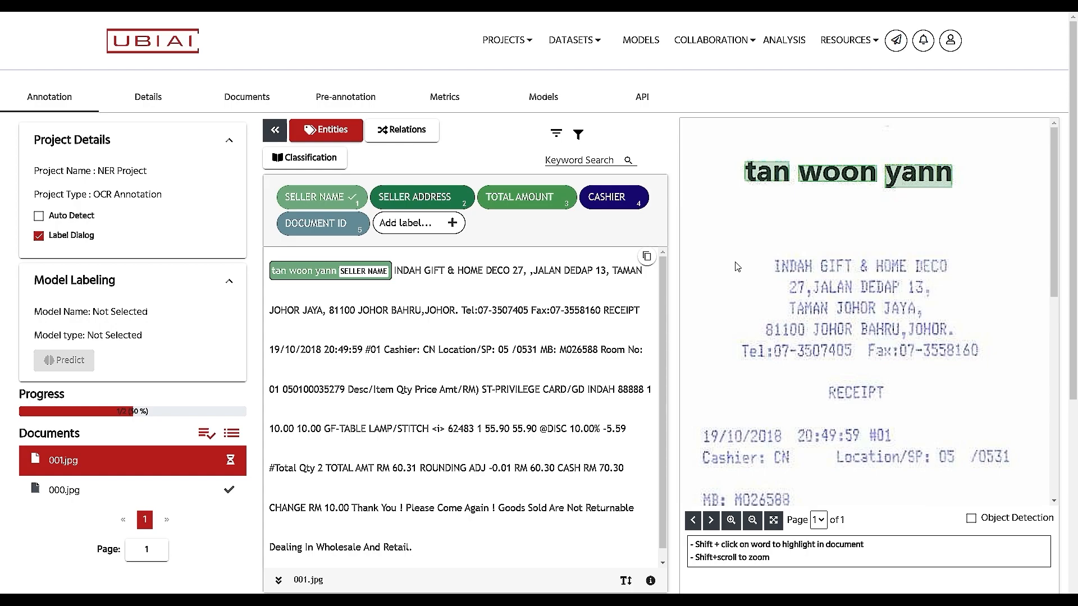
pyautogui.moveTo(720, 281); pyautogui.dragTo(1021, 383)
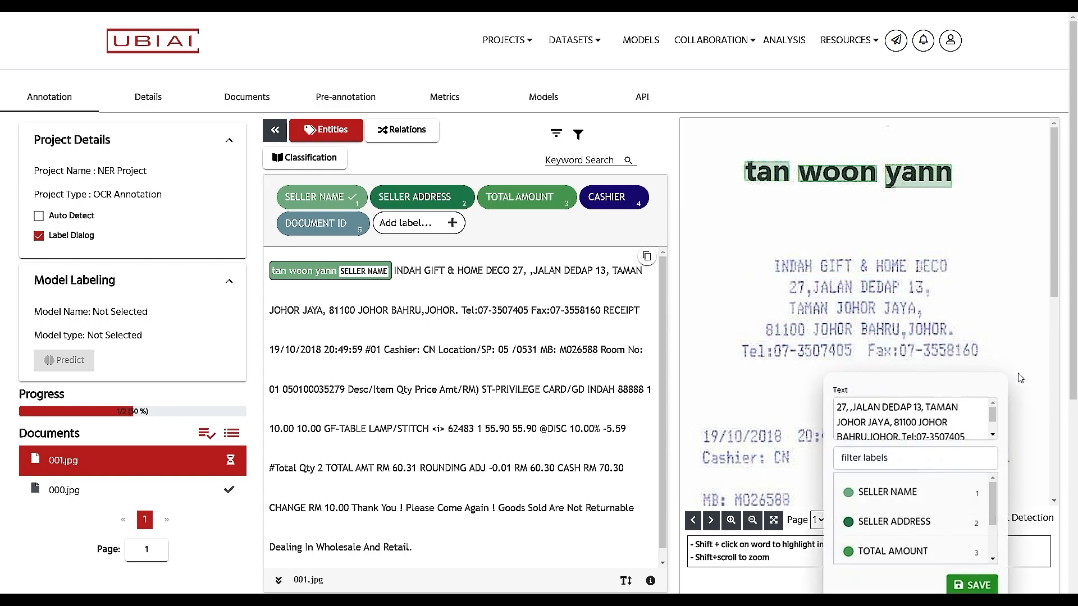
pyautogui.click(898, 521)
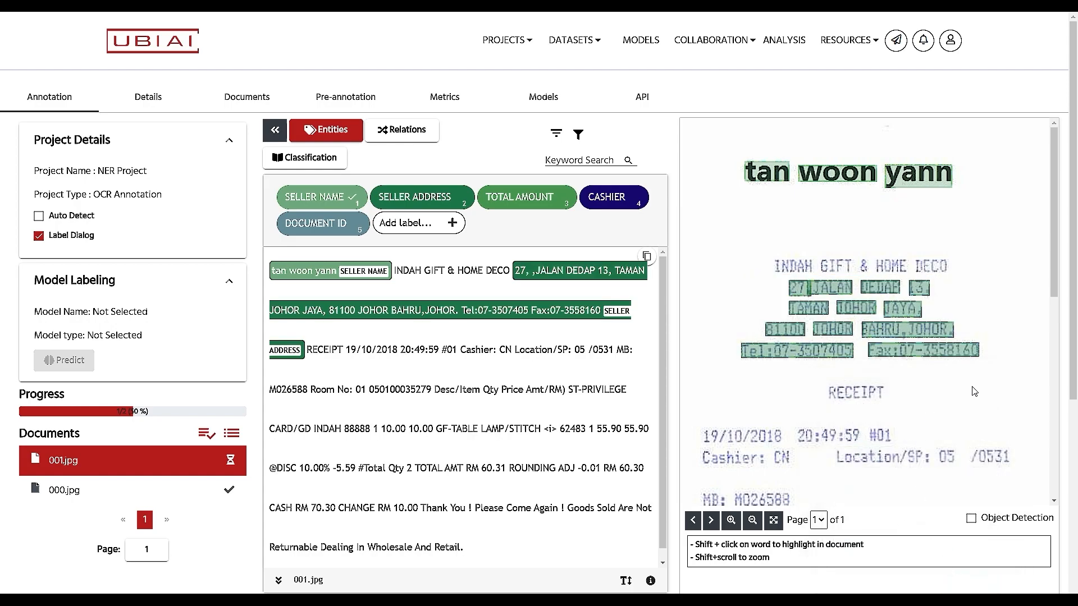
# Step: Tag the '2 TOTAL AMT RM 60.31' text as TOTAL AMOUNT
pyautogui.scroll(-1, 973, 392)
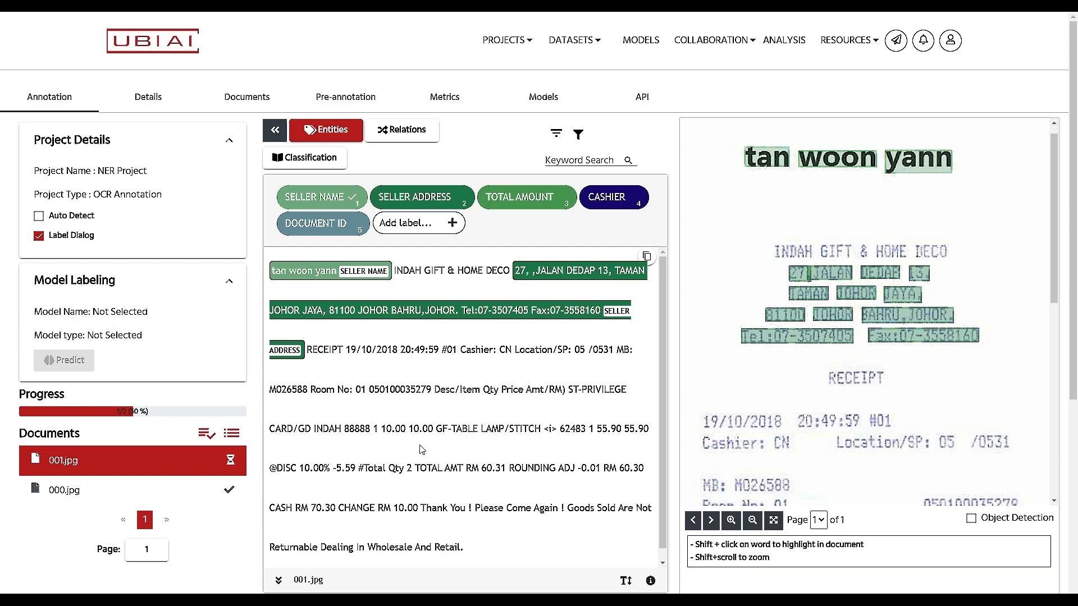
pyautogui.moveTo(417, 468); pyautogui.dragTo(508, 471)
pyautogui.scroll(-1, 677, 517)
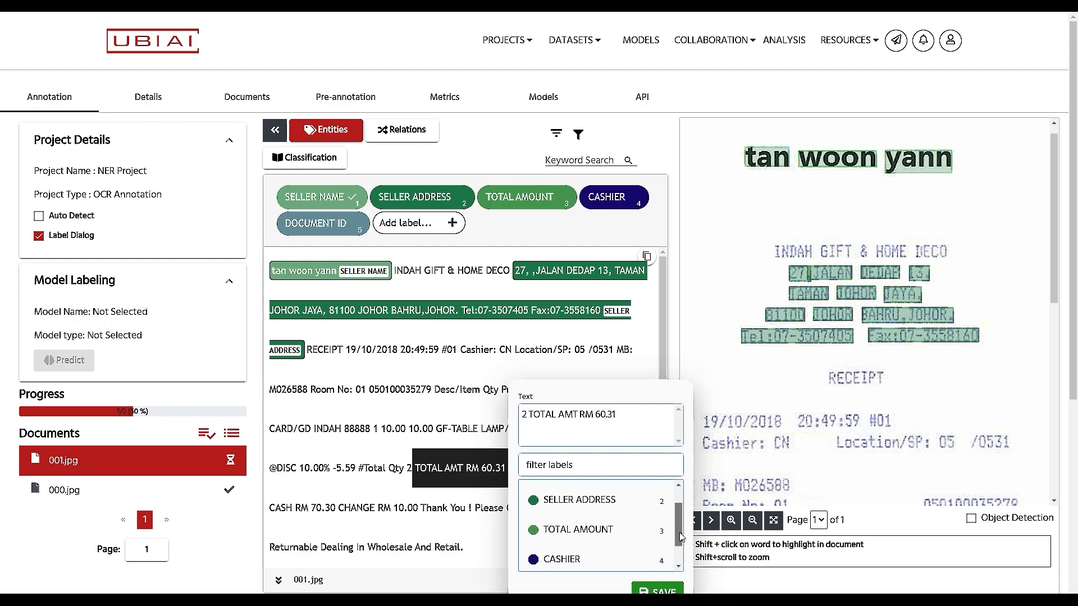
pyautogui.click(602, 523)
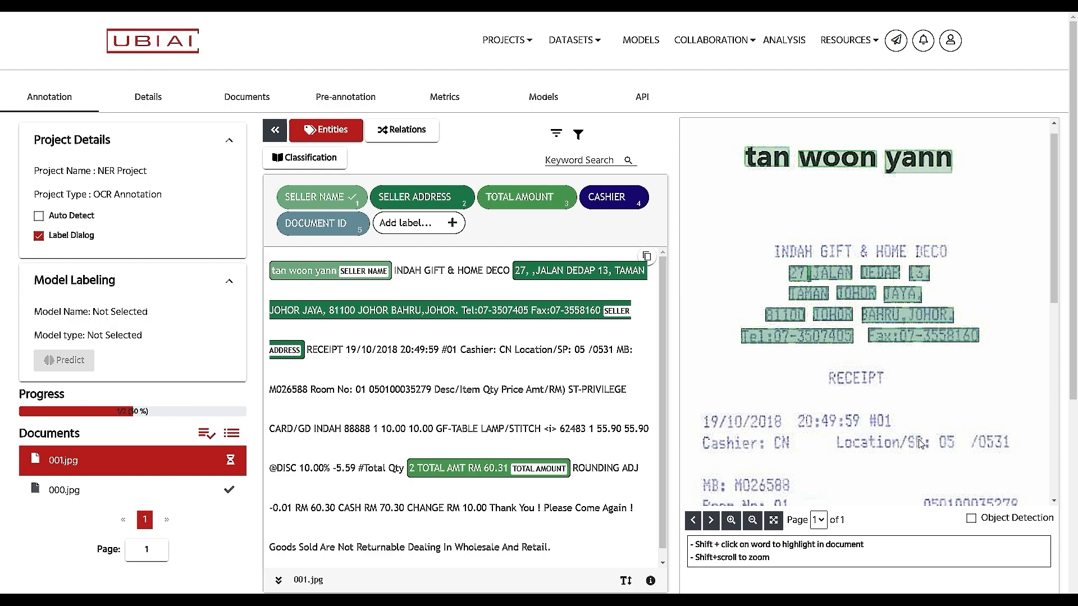
pyautogui.scroll(-4, 1002, 435)
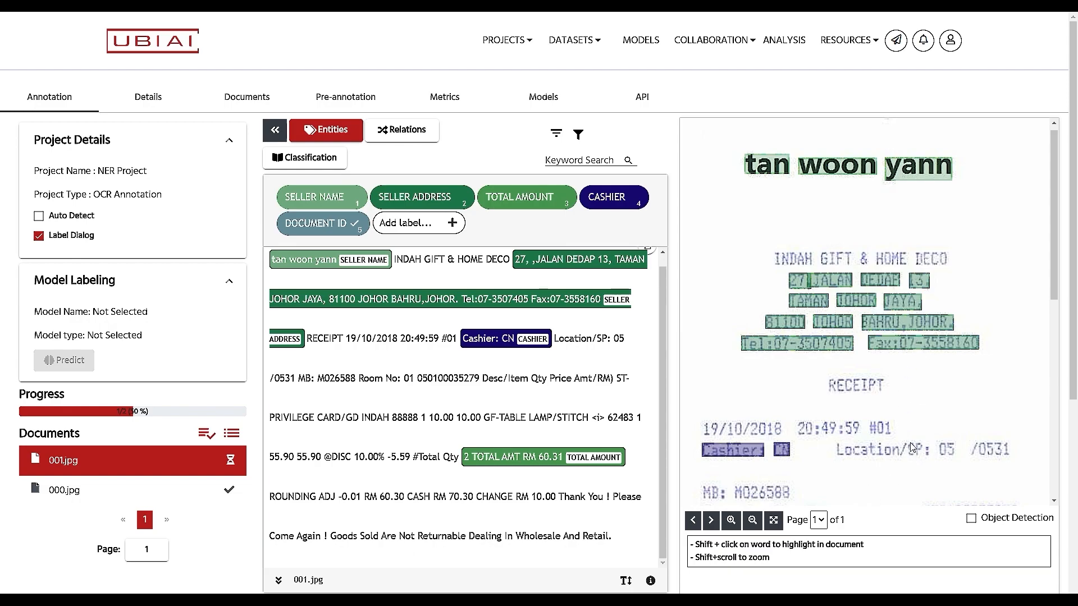
pyautogui.scroll(-2, 414, 462)
pyautogui.scroll(-1, 413, 462)
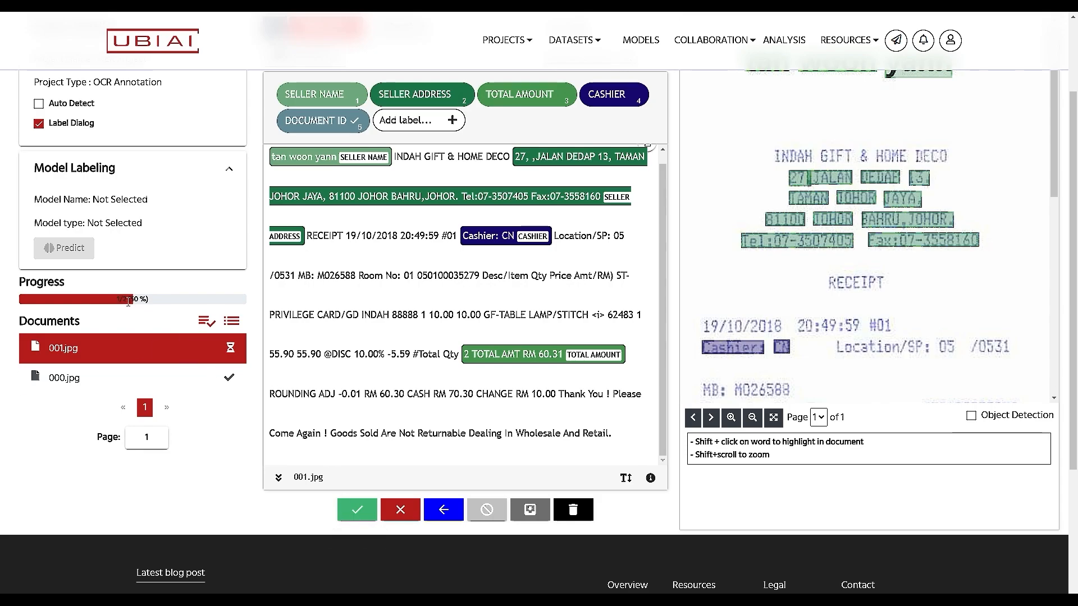
# Step: Validate 001.jpg so project progress reaches 2/2 (100%)
pyautogui.click(357, 511)
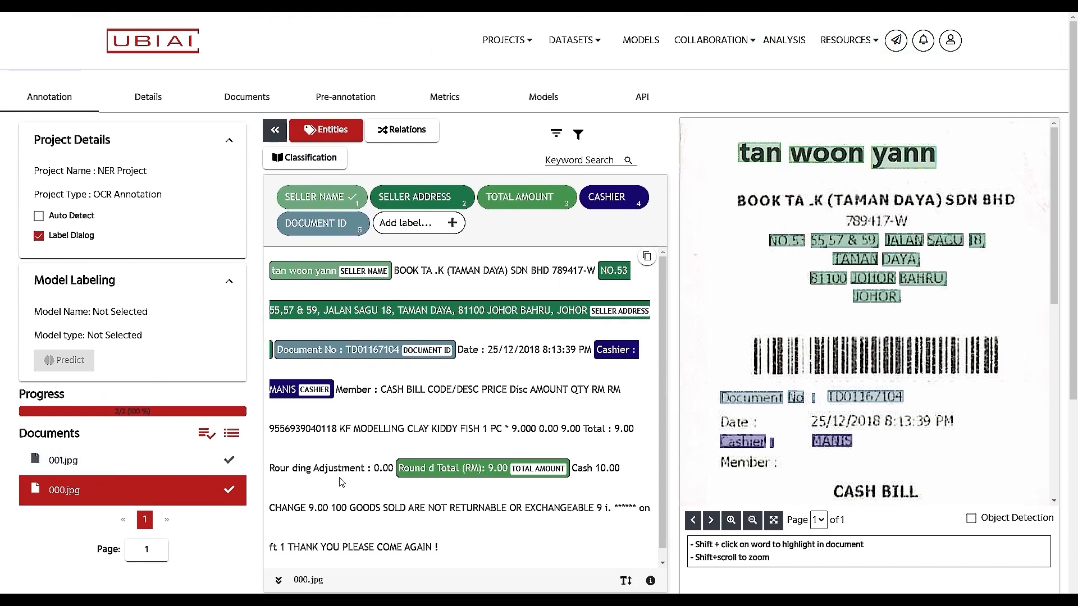
pyautogui.scroll(-5, 863, 381)
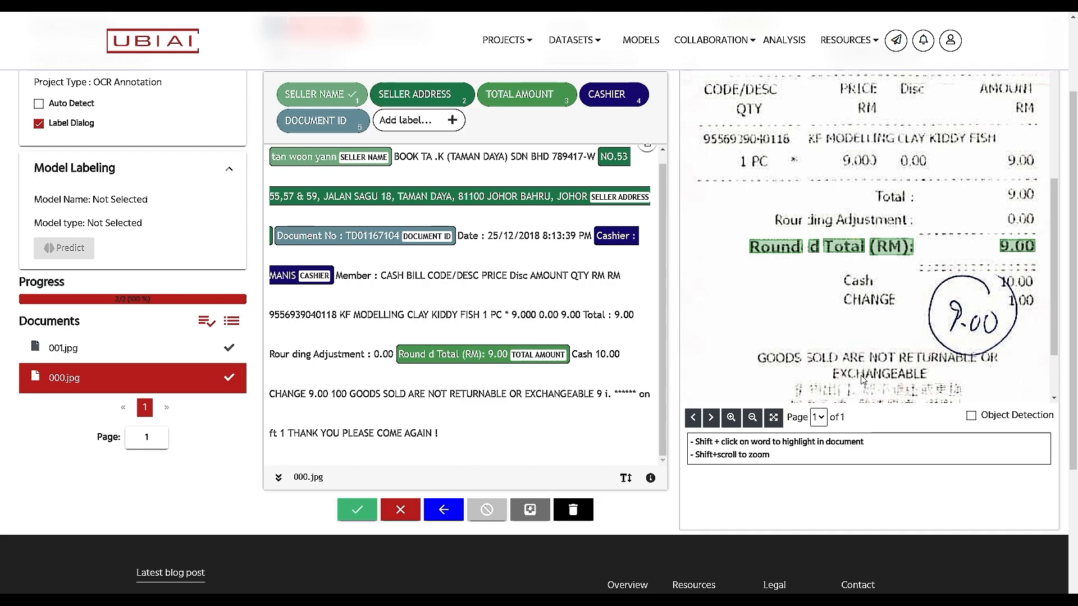
# Step: Export the validated annotations in Spacy 2 NER format
pyautogui.click(530, 511)
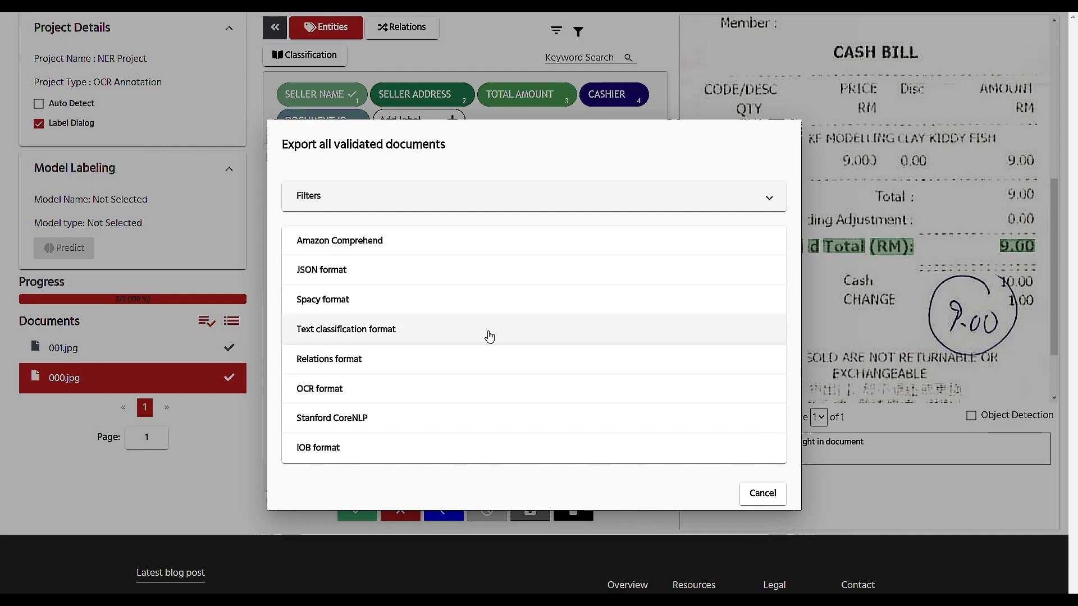
pyautogui.click(336, 308)
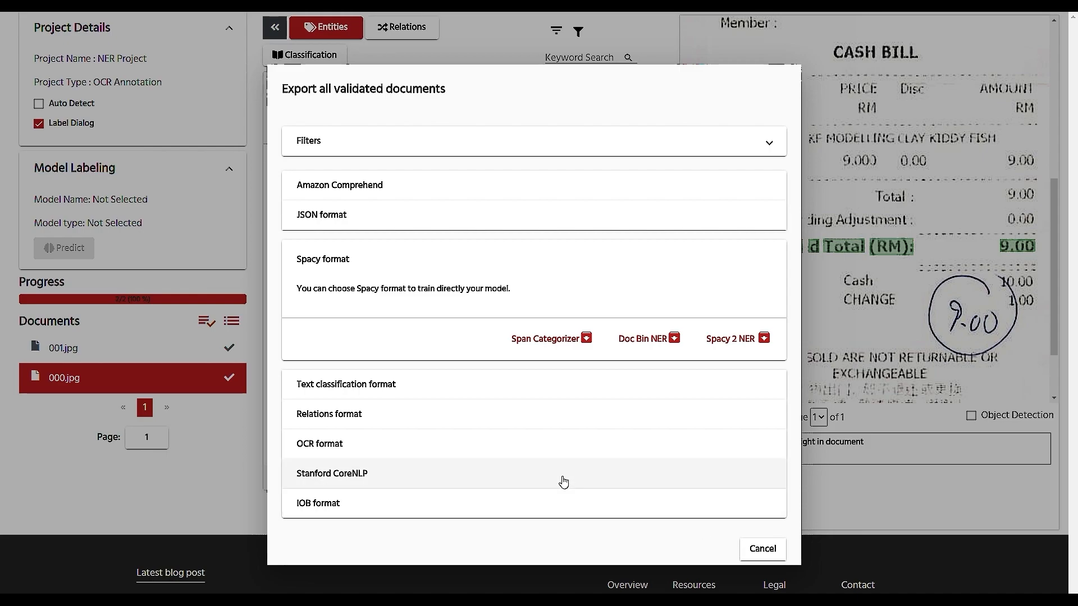
pyautogui.click(751, 339)
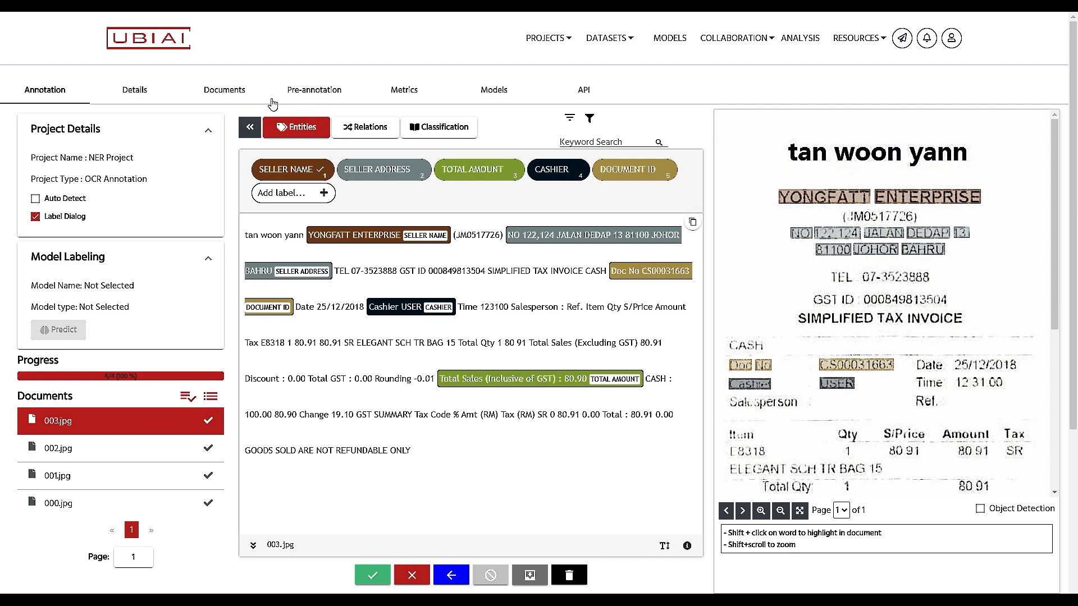
# Step: Check the Pre-annotation tab, then review the Metrics charts of documents and per-label counts
pyautogui.click(313, 91)
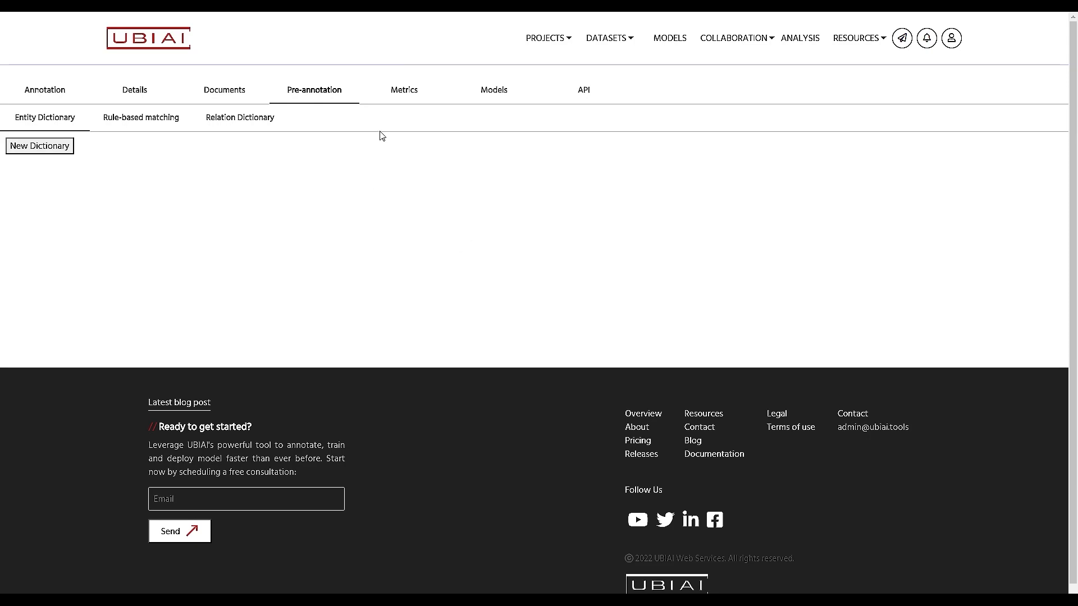
pyautogui.click(410, 96)
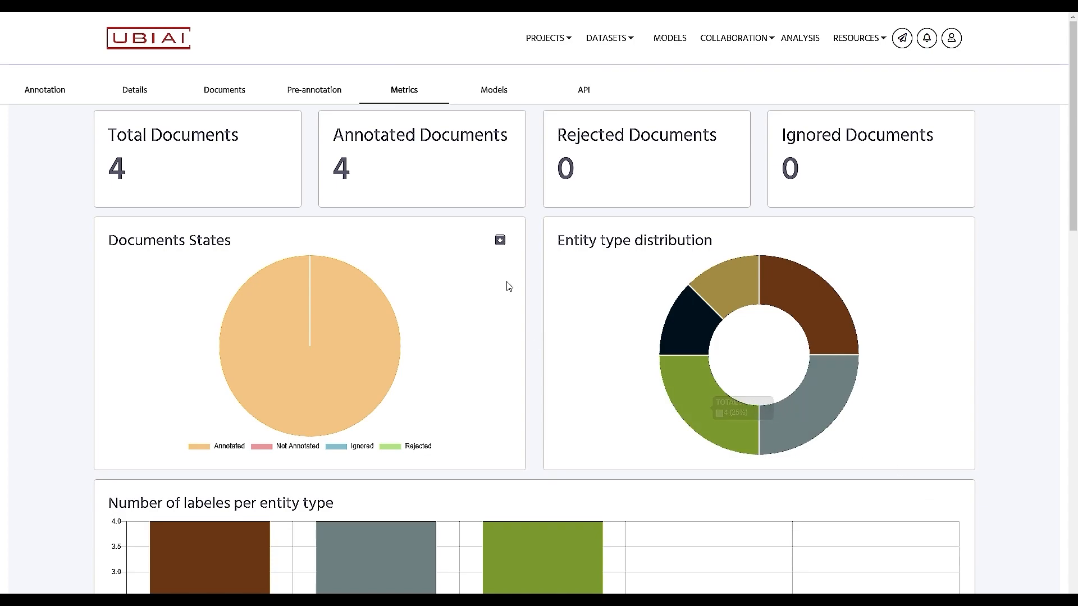
pyautogui.moveTo(663, 342)
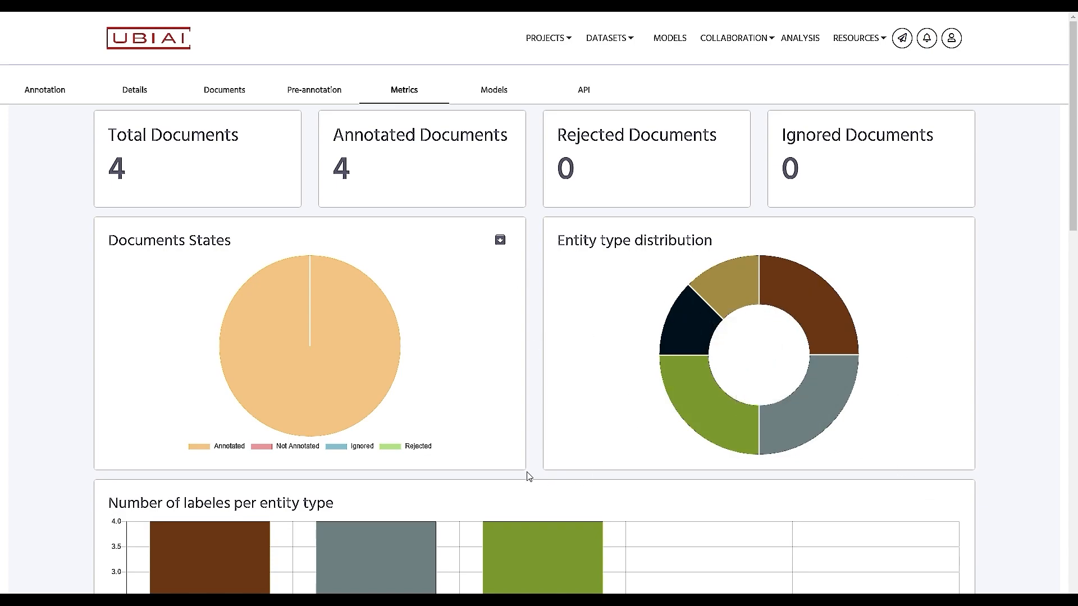
pyautogui.scroll(-4, 854, 575)
pyautogui.moveTo(168, 314)
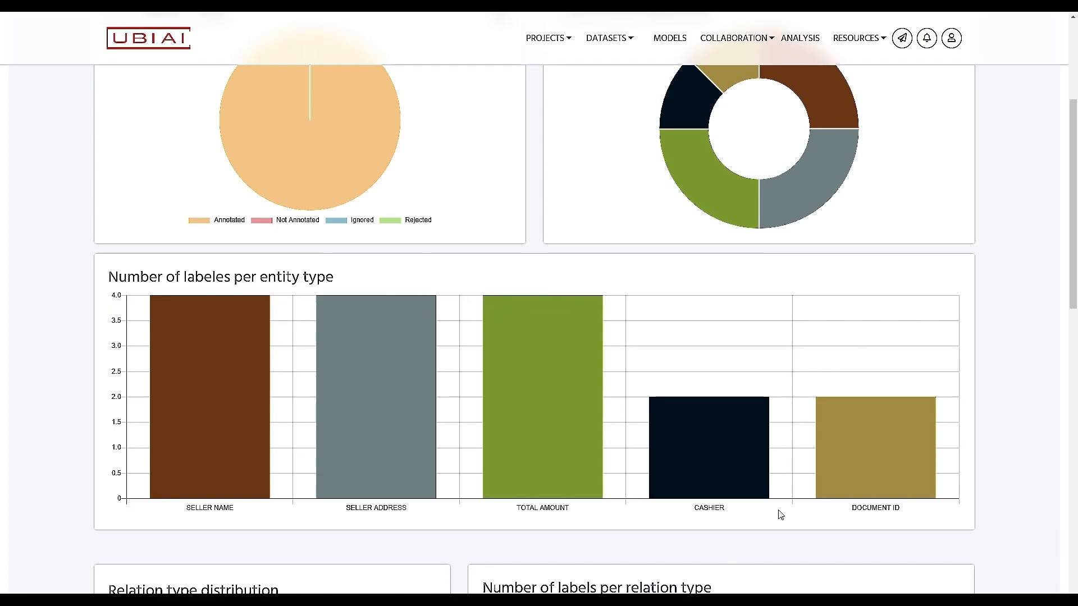
pyautogui.scroll(-6, 781, 515)
pyautogui.scroll(9, 780, 514)
pyautogui.scroll(1, 780, 514)
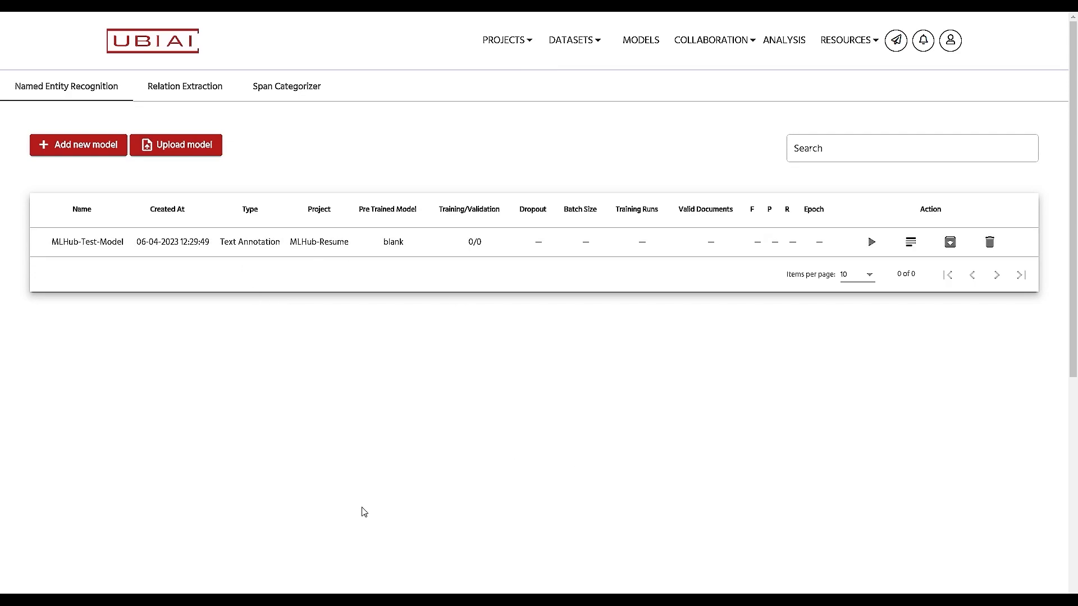
# Step: Create a Named Entity Recognition model named 'NER Model'
pyautogui.click(87, 150)
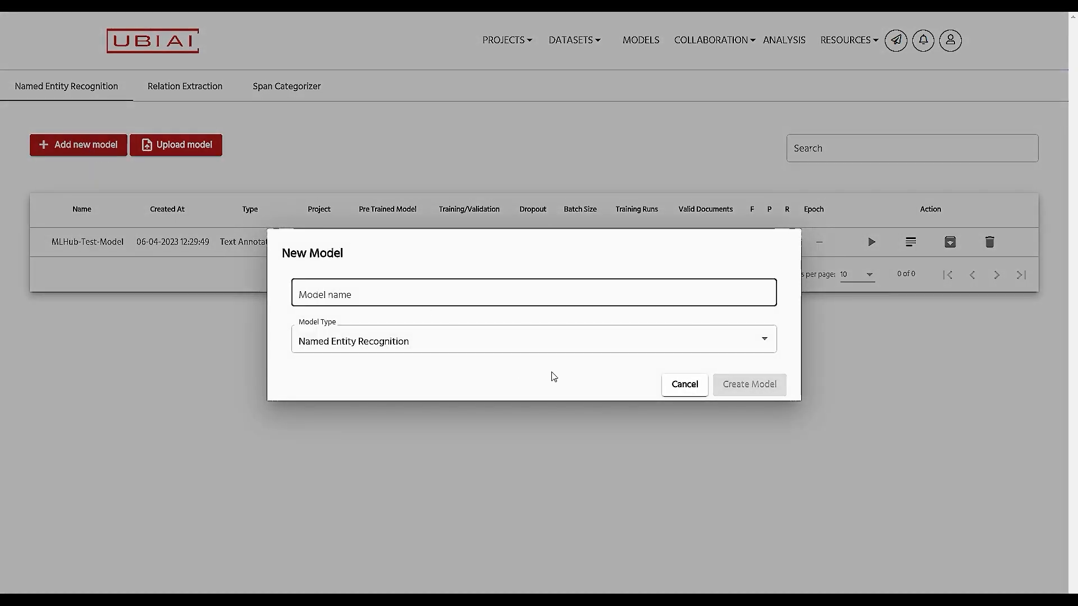
pyautogui.write('NER Model')
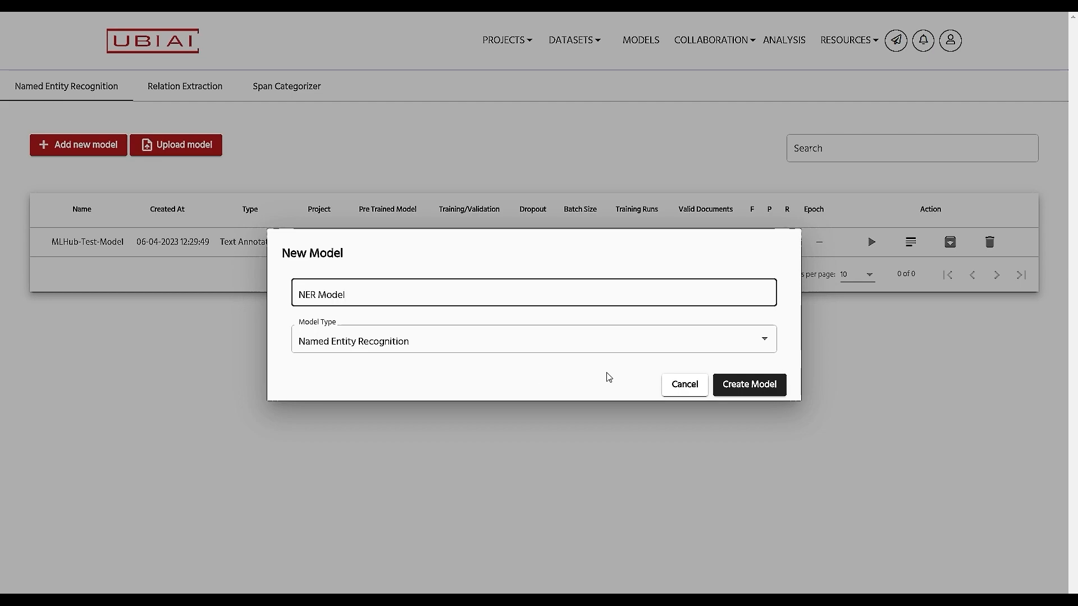
pyautogui.click(772, 387)
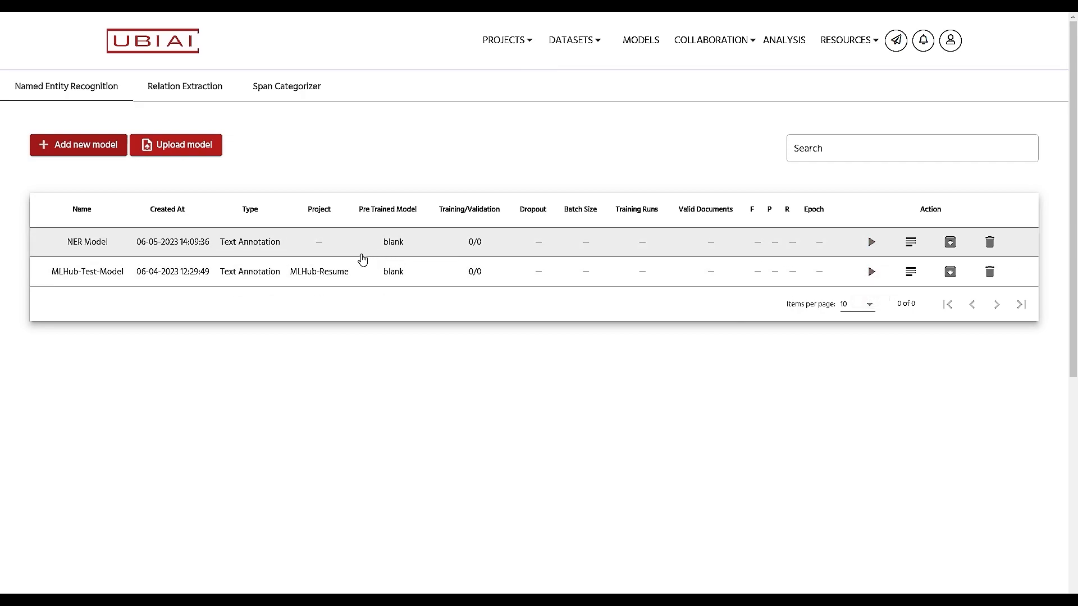
# Step: Configure NER Model training on NER Project using the Bert roberta-base pretrained model
pyautogui.click(871, 244)
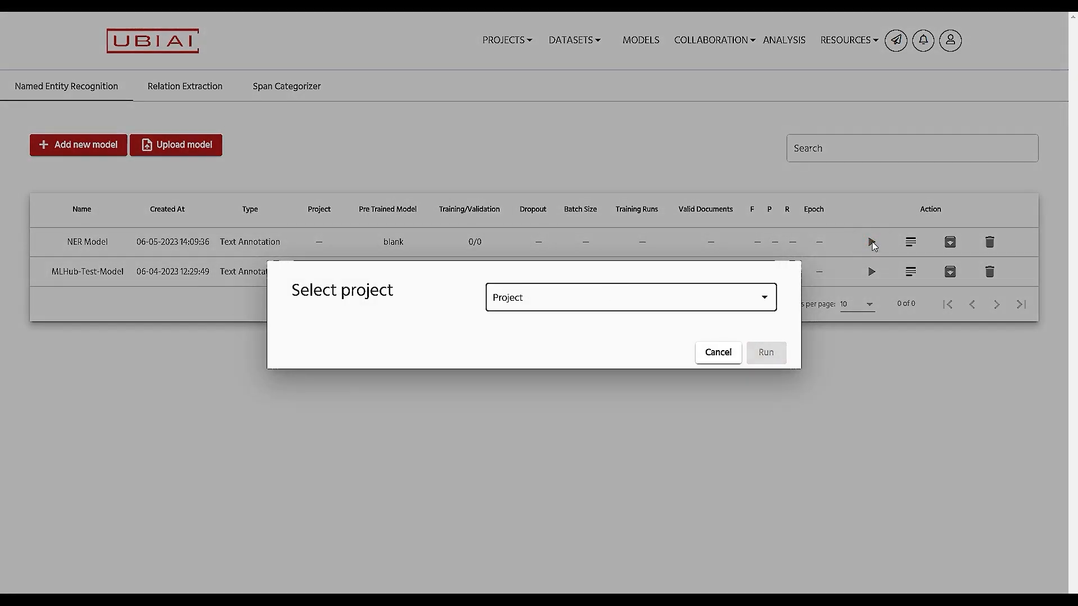
pyautogui.click(753, 296)
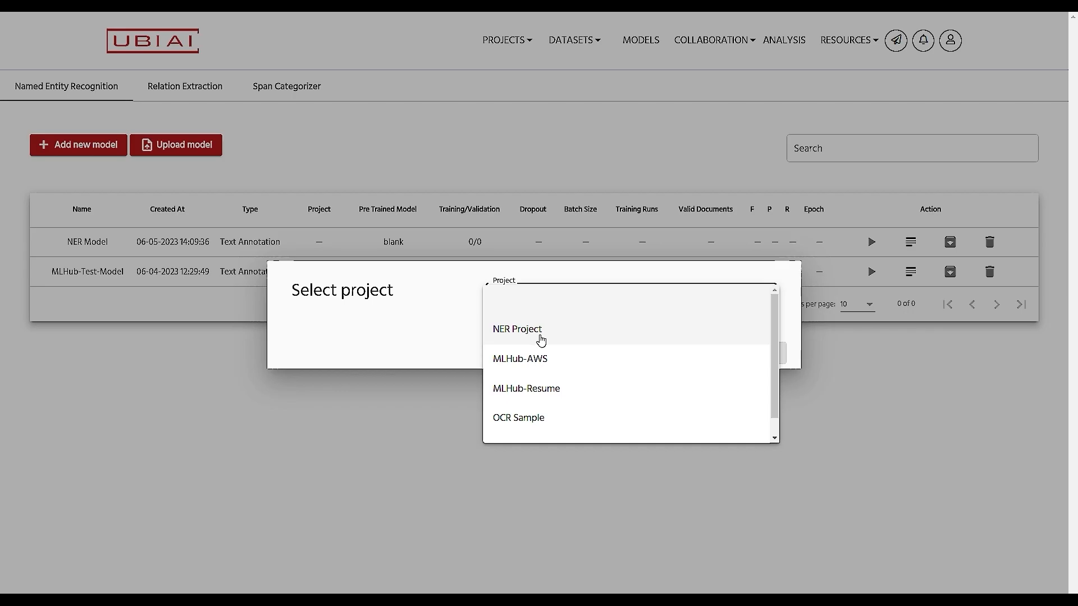
pyautogui.click(536, 338)
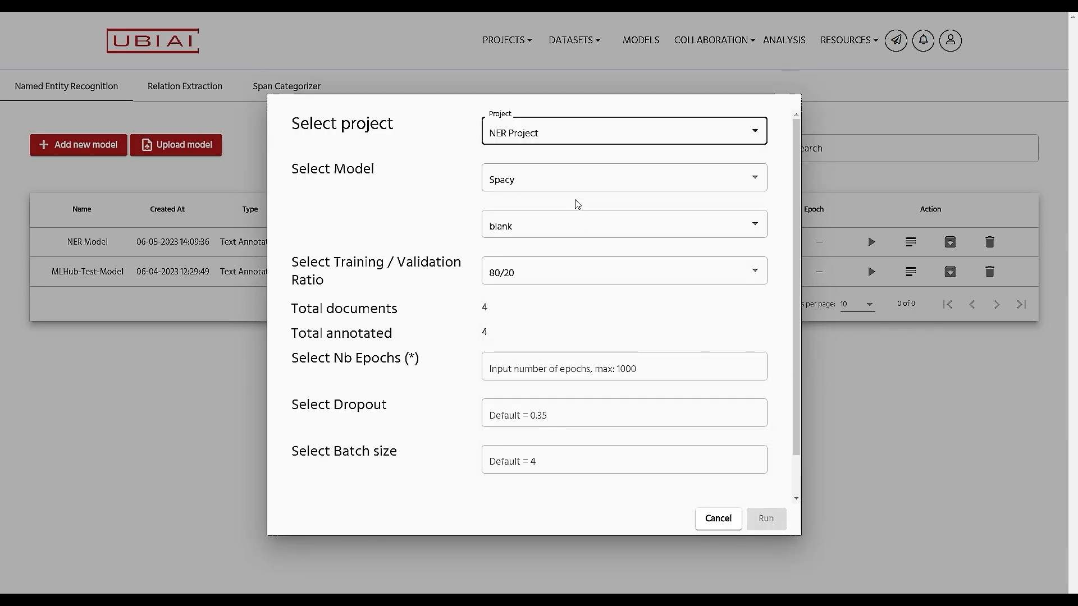
pyautogui.click(746, 188)
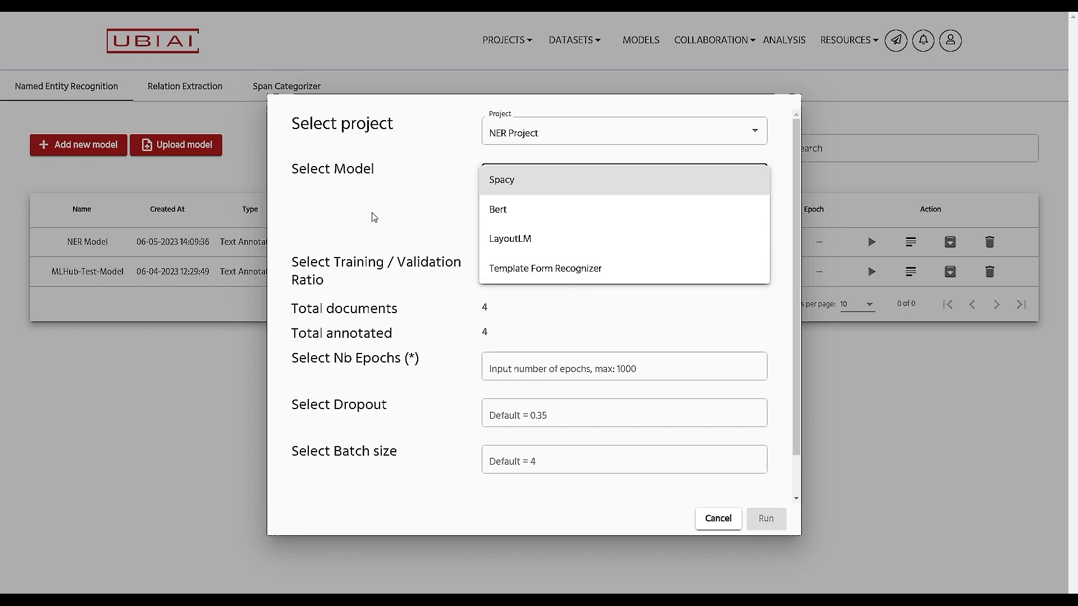
pyautogui.click(509, 216)
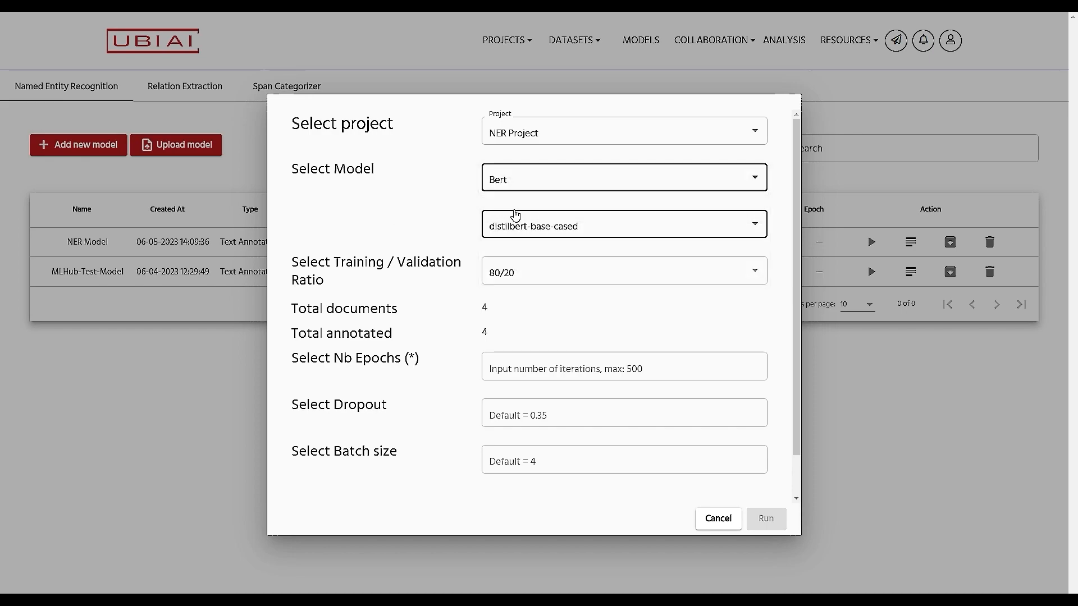
pyautogui.click(645, 231)
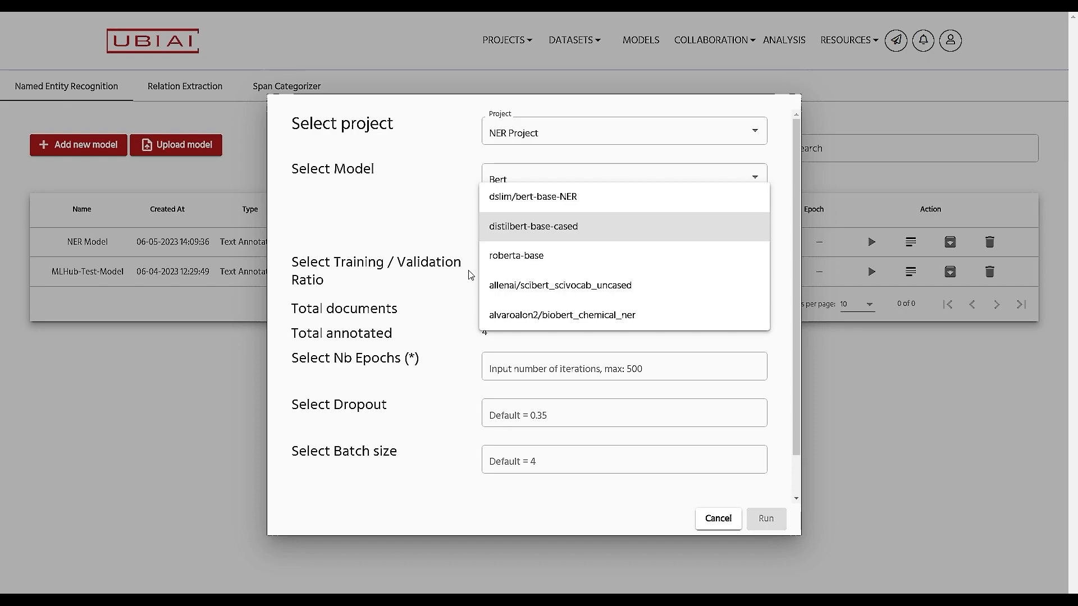
pyautogui.click(526, 260)
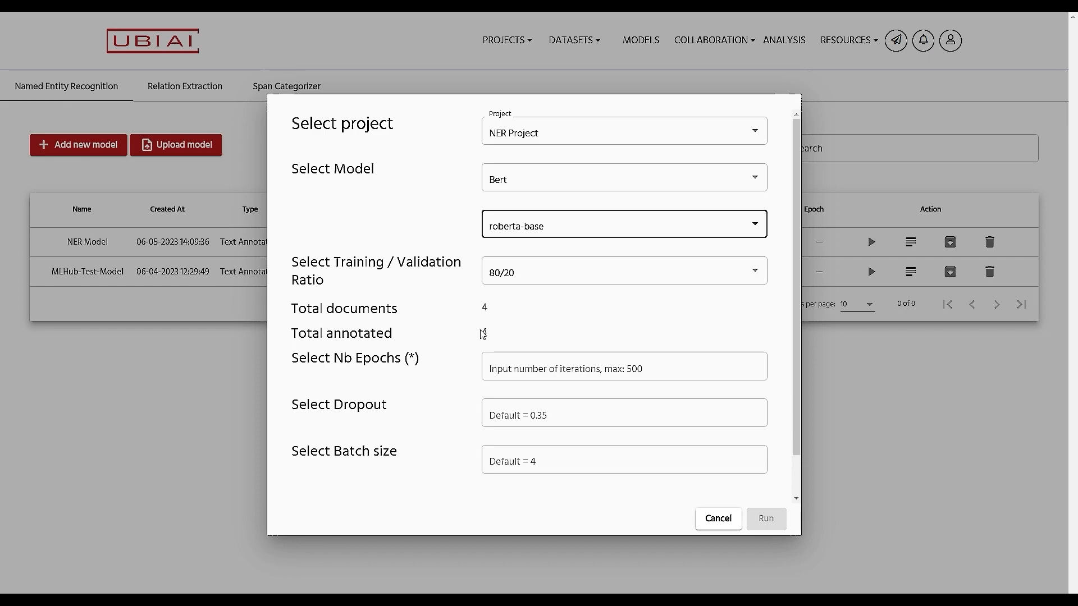
# Step: Set training to 2 epochs, dropout 0.2 and batch size 4
pyautogui.click(580, 369)
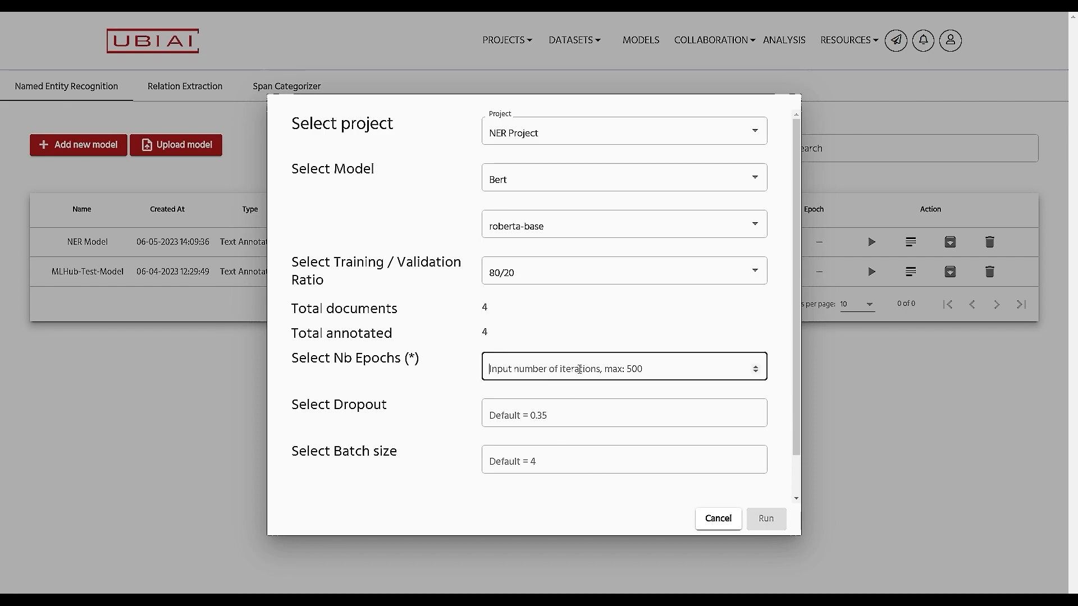
pyautogui.write('2')
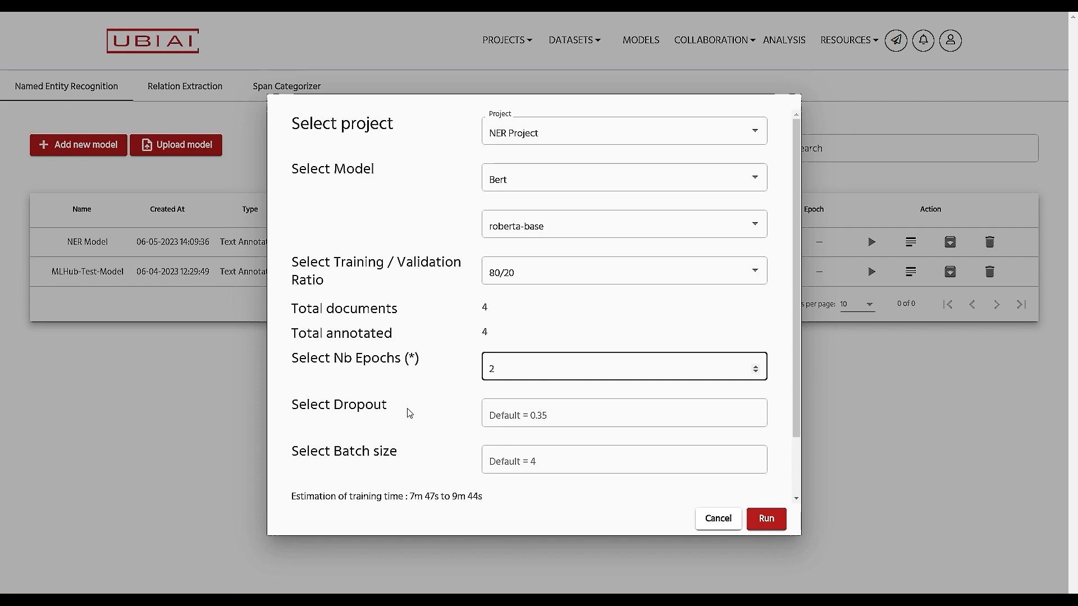
pyautogui.scroll(-2, 426, 404)
pyautogui.click(587, 343)
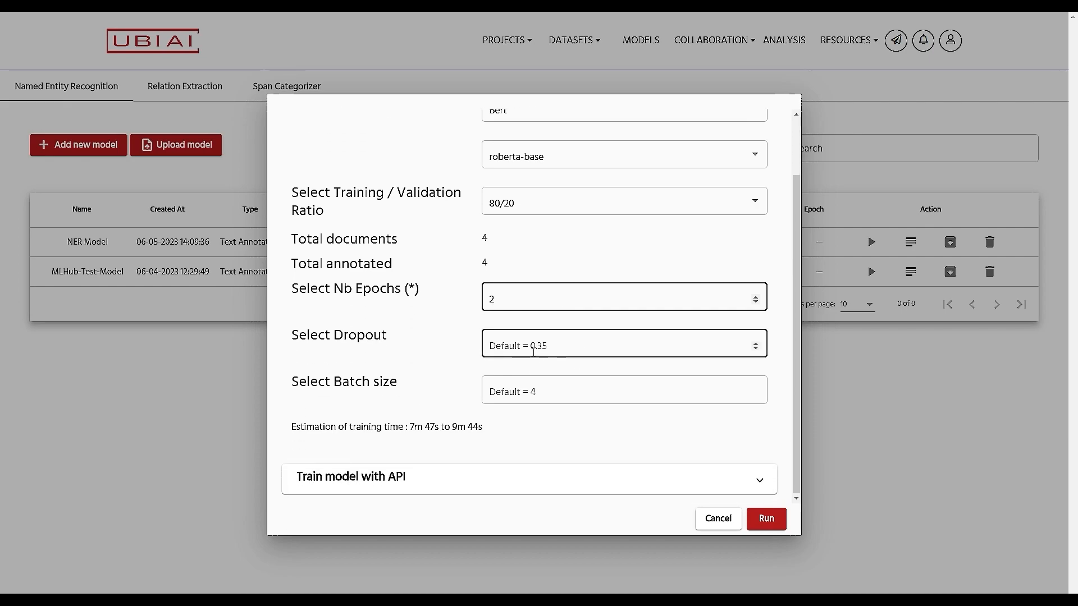
pyautogui.click(619, 348)
pyautogui.write('0.2')
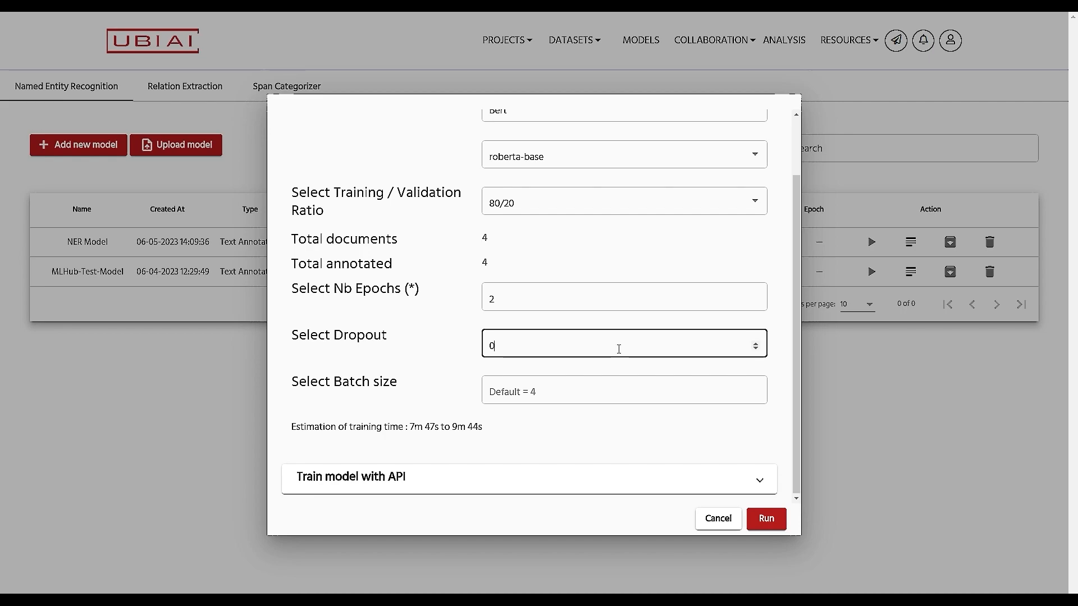
pyautogui.click(582, 389)
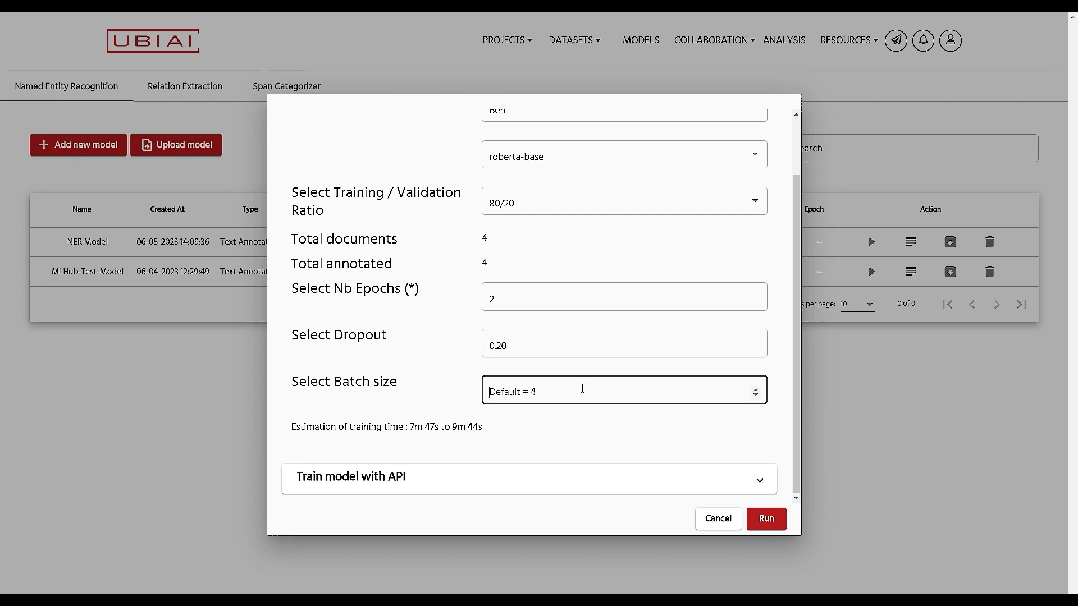
pyautogui.write('4')
# Step: Train NER Model, then open its Training Evaluation charts for precision, recall and F1
pyautogui.click(770, 520)
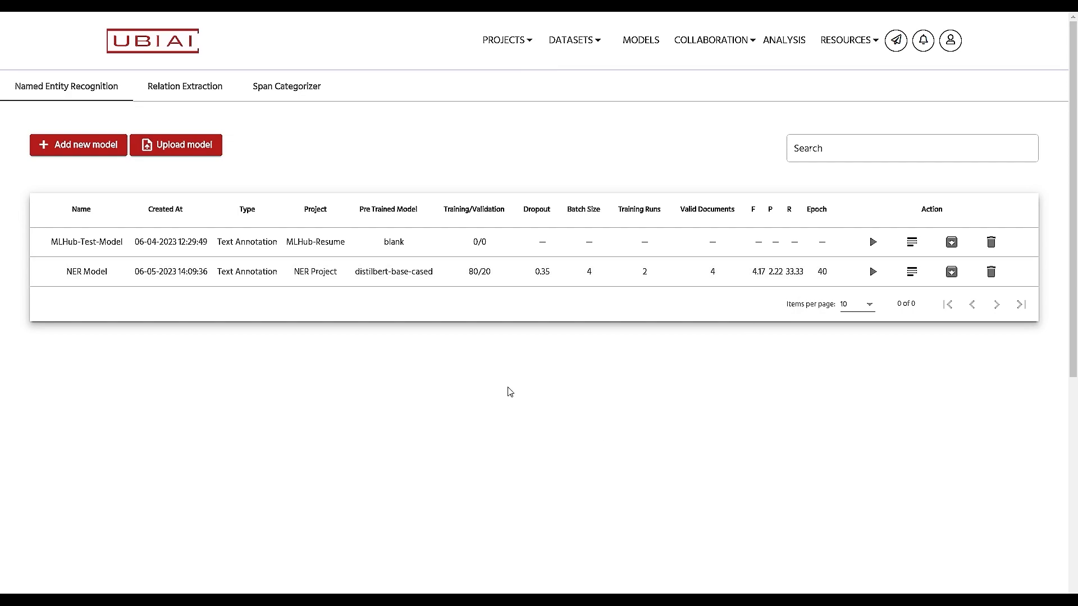
pyautogui.click(584, 282)
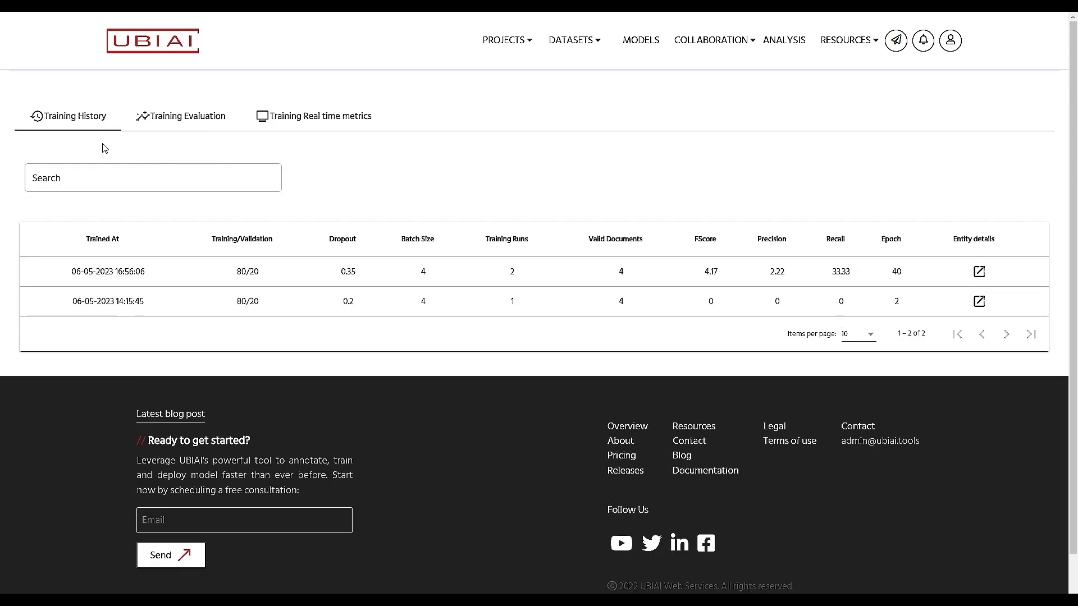
pyautogui.click(192, 125)
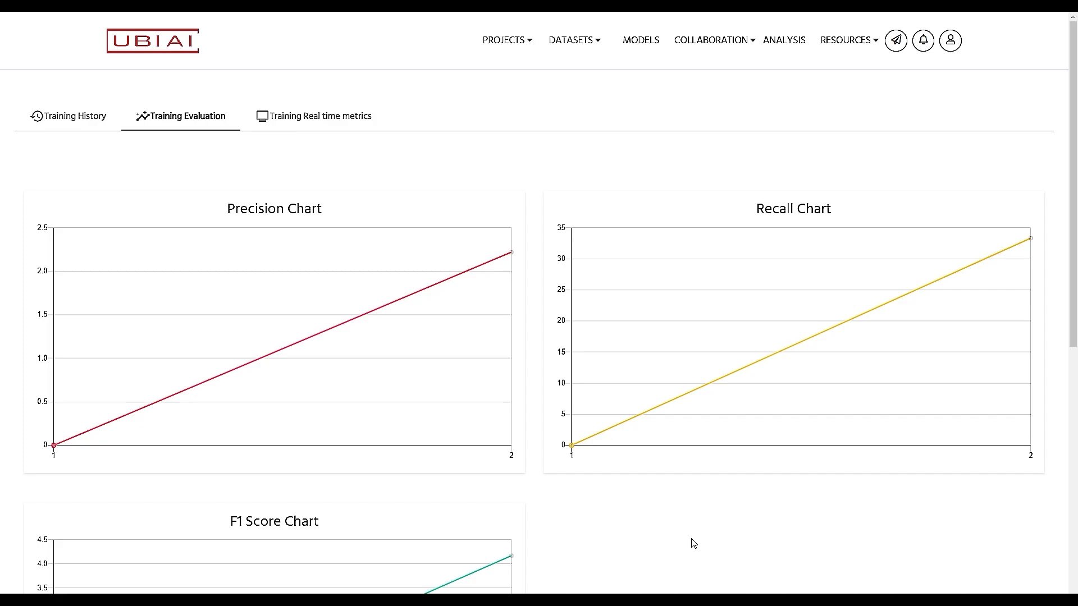
pyautogui.scroll(-3, 694, 544)
pyautogui.scroll(3, 694, 544)
# Step: Review the labels on receipts 000.jpg through 003.jpg, then open unlabelled 004.jpg
pyautogui.click(96, 120)
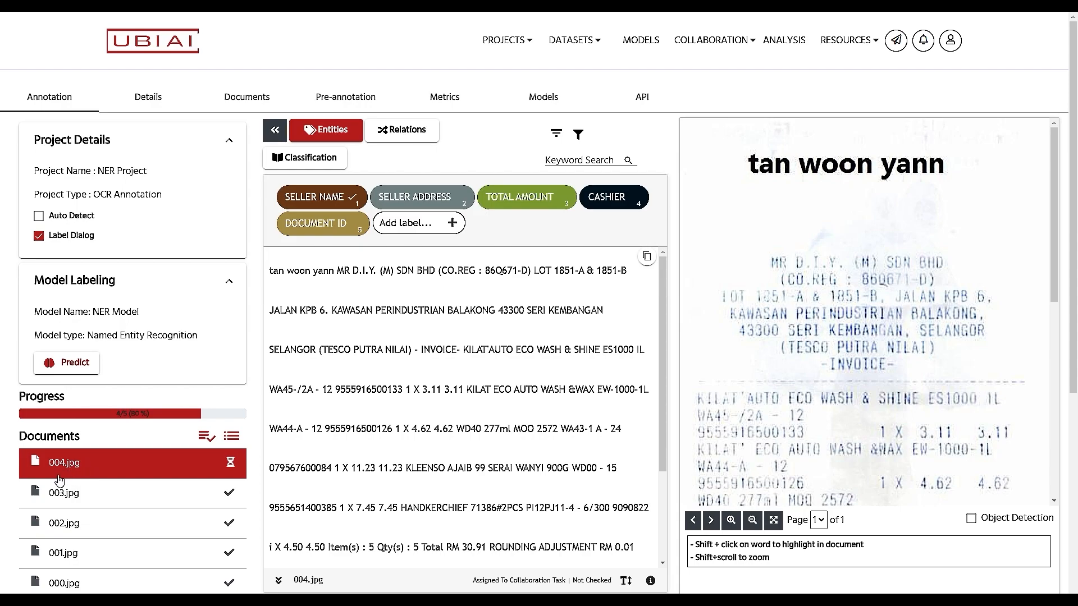
pyautogui.scroll(-2, 188, 533)
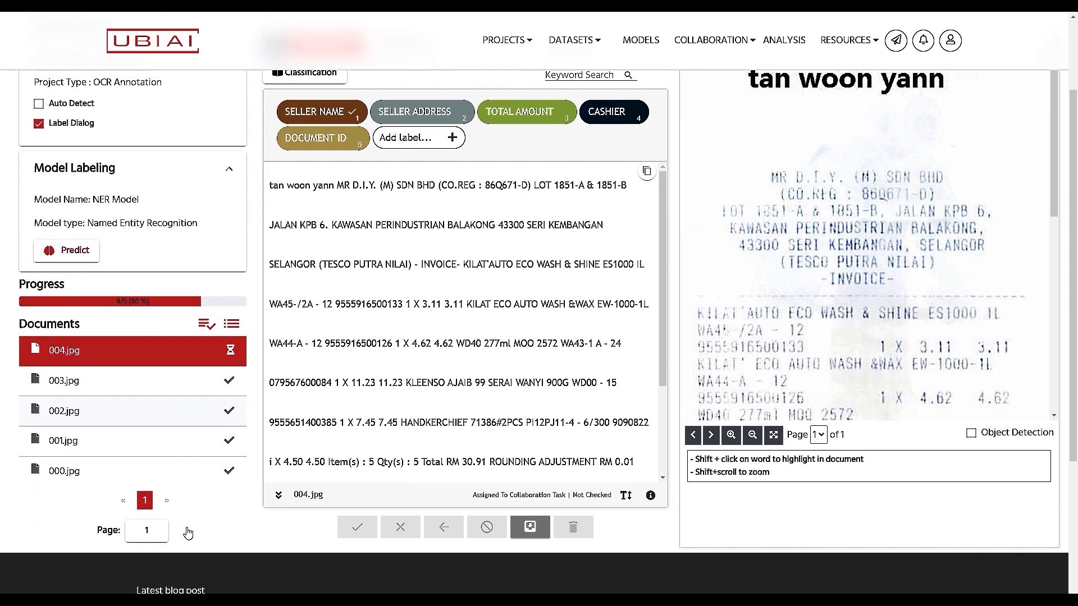
pyautogui.click(78, 474)
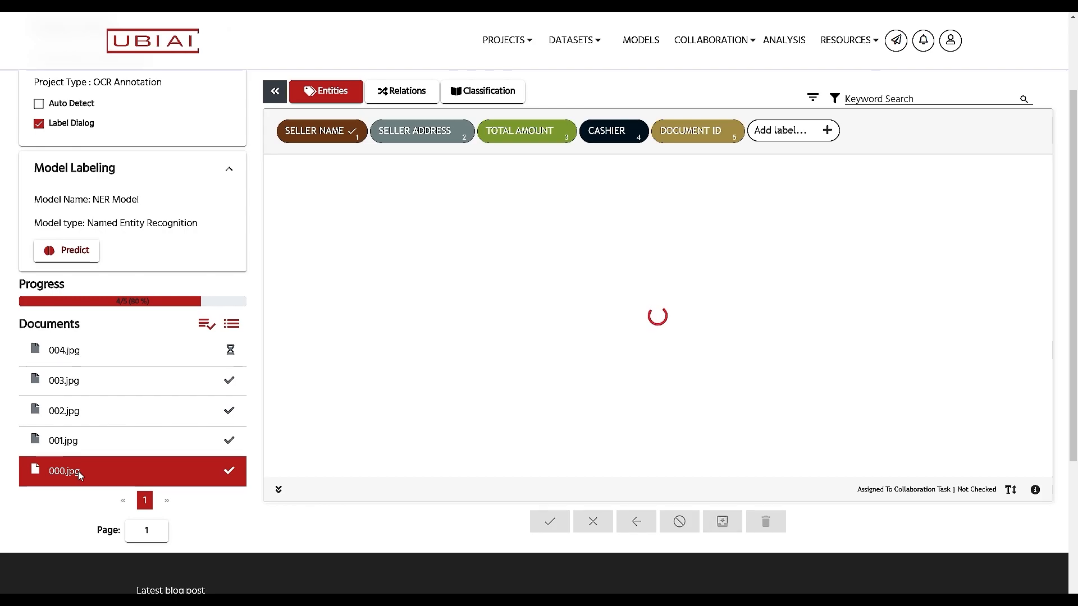
pyautogui.scroll(2, 934, 326)
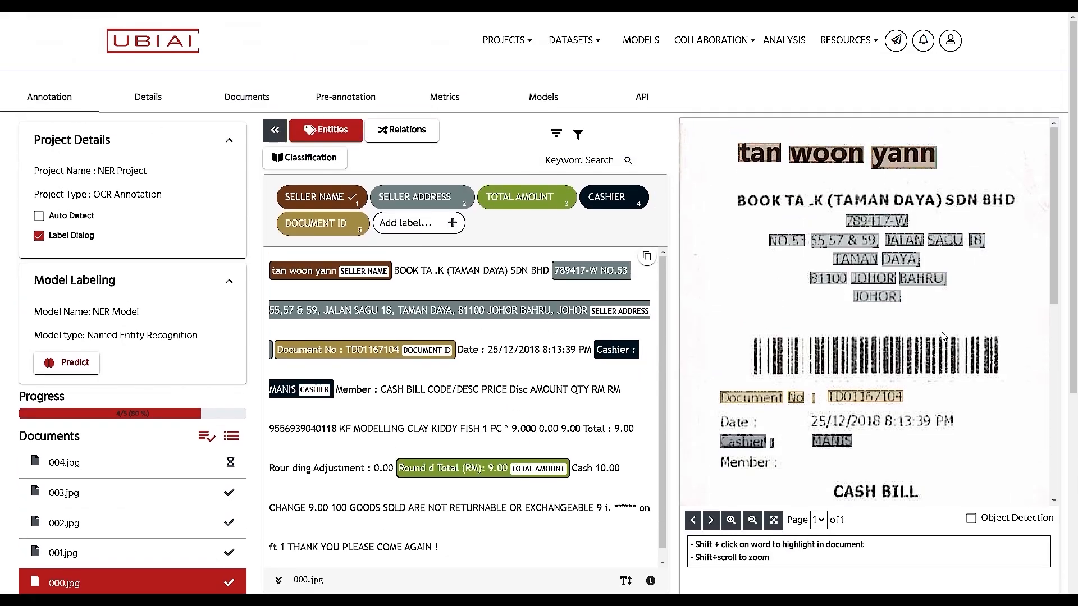
pyautogui.click(79, 553)
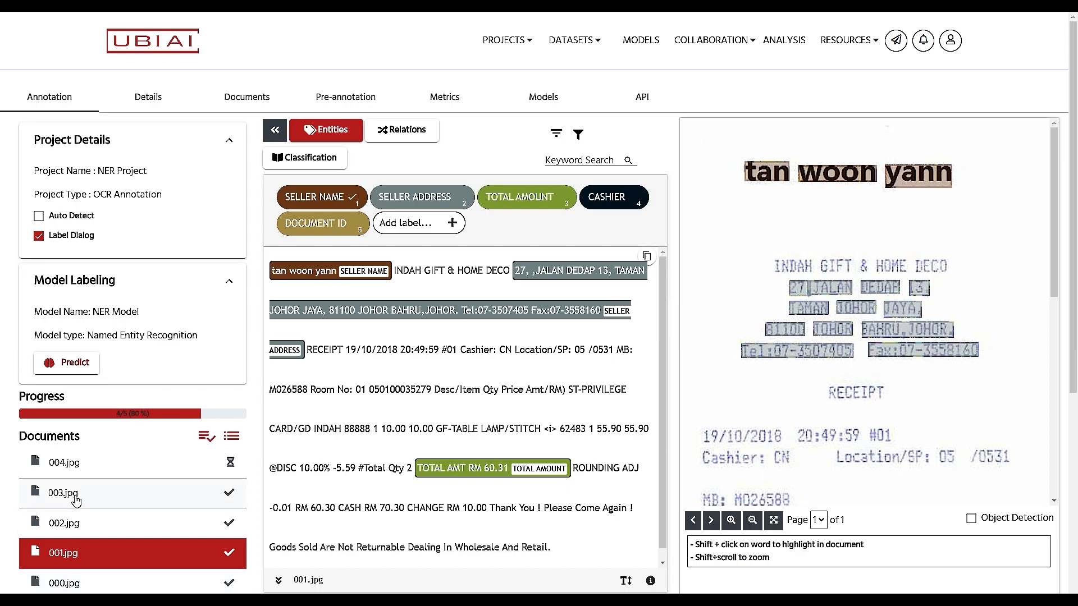
pyautogui.click(121, 527)
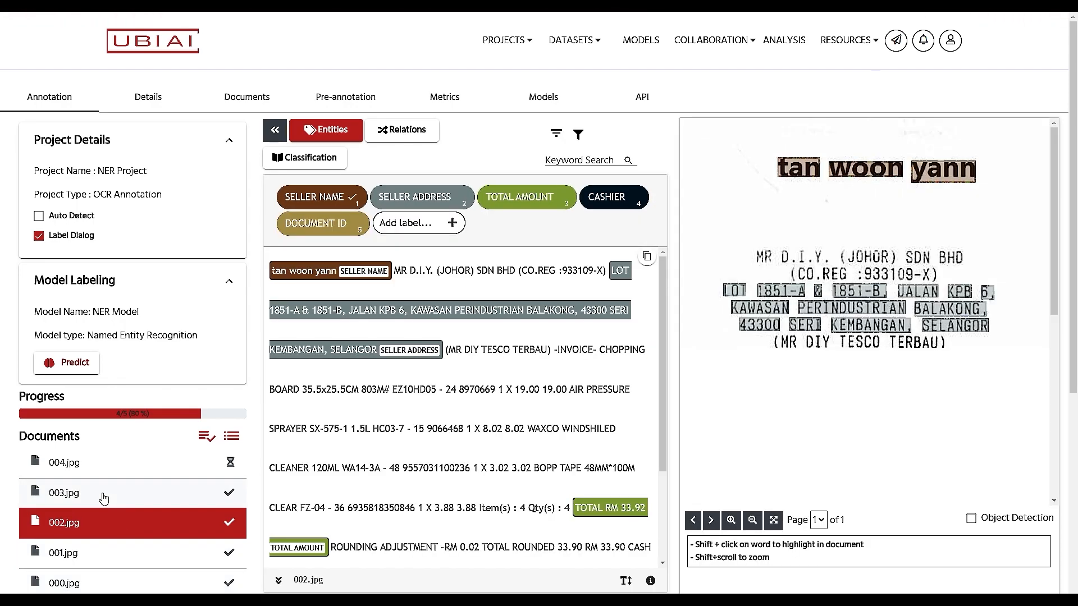
pyautogui.click(104, 497)
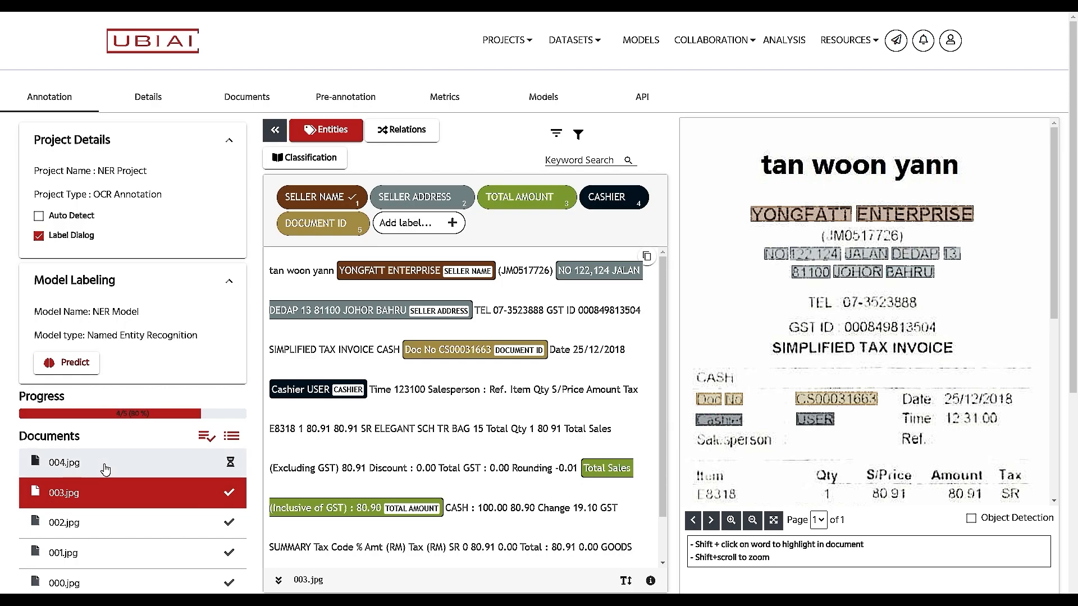
pyautogui.click(104, 465)
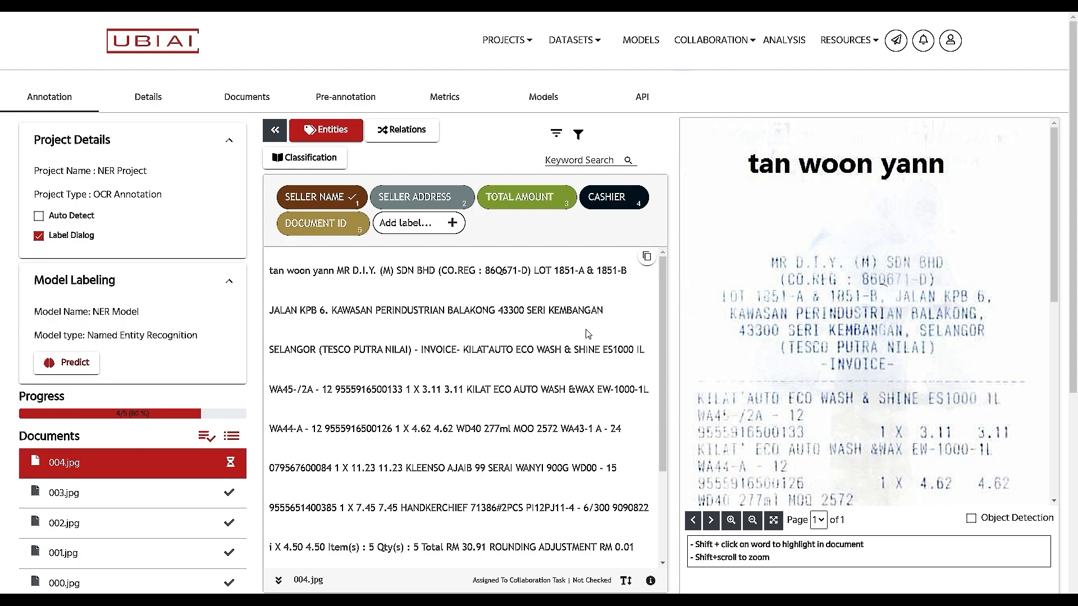
pyautogui.click(542, 98)
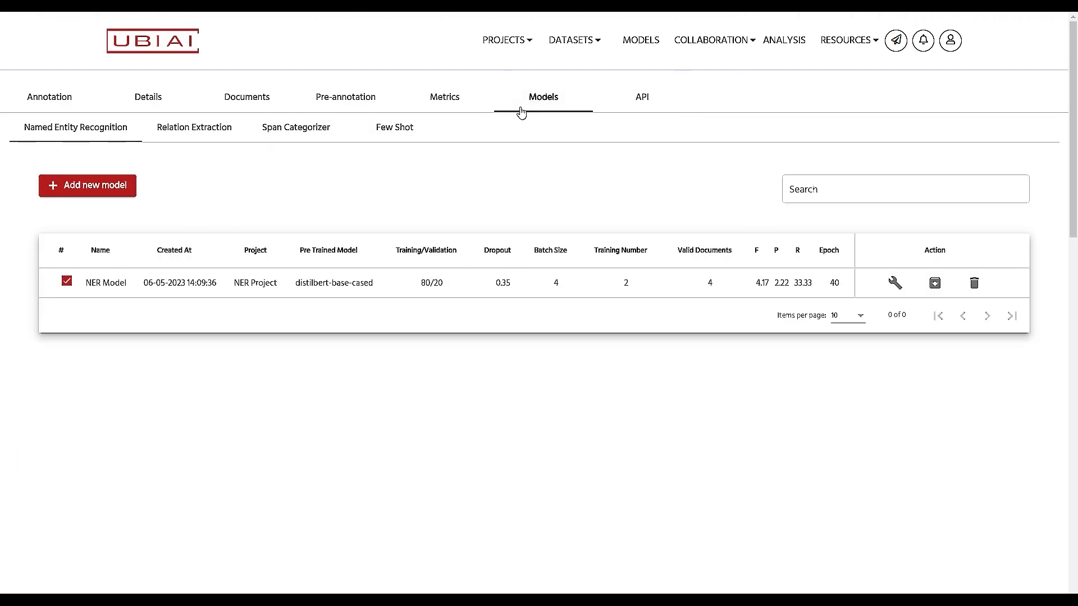
# Step: Untick and re-tick NER Model in the Named Entity Recognition table so it stays selected
pyautogui.click(67, 281)
pyautogui.click(67, 281)
# Step: Run NER Model's predictions on receipt 004.jpg
pyautogui.click(47, 100)
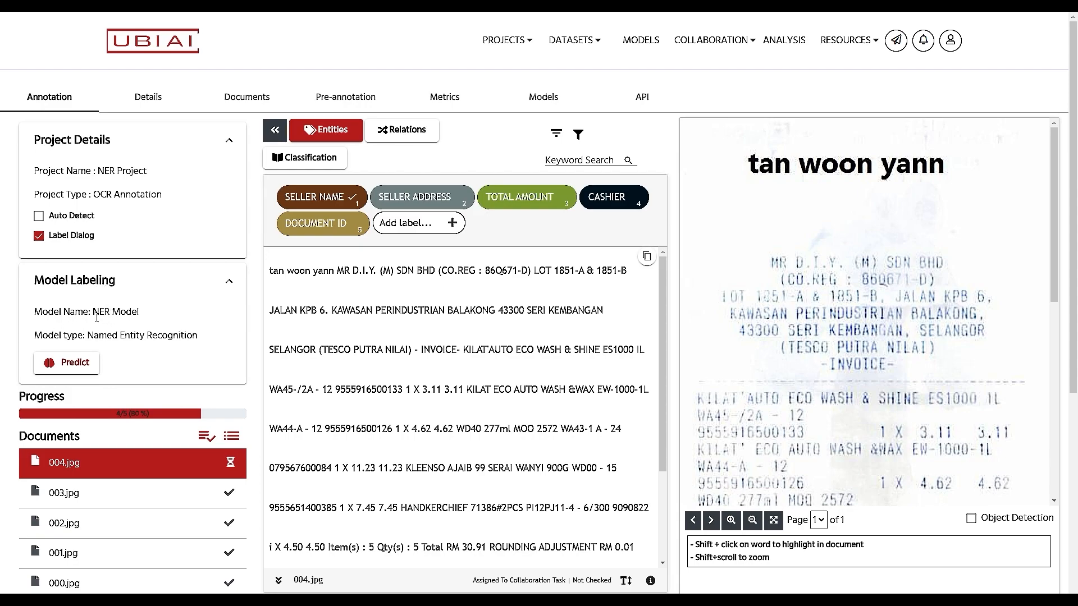
pyautogui.moveTo(94, 311); pyautogui.dragTo(157, 318)
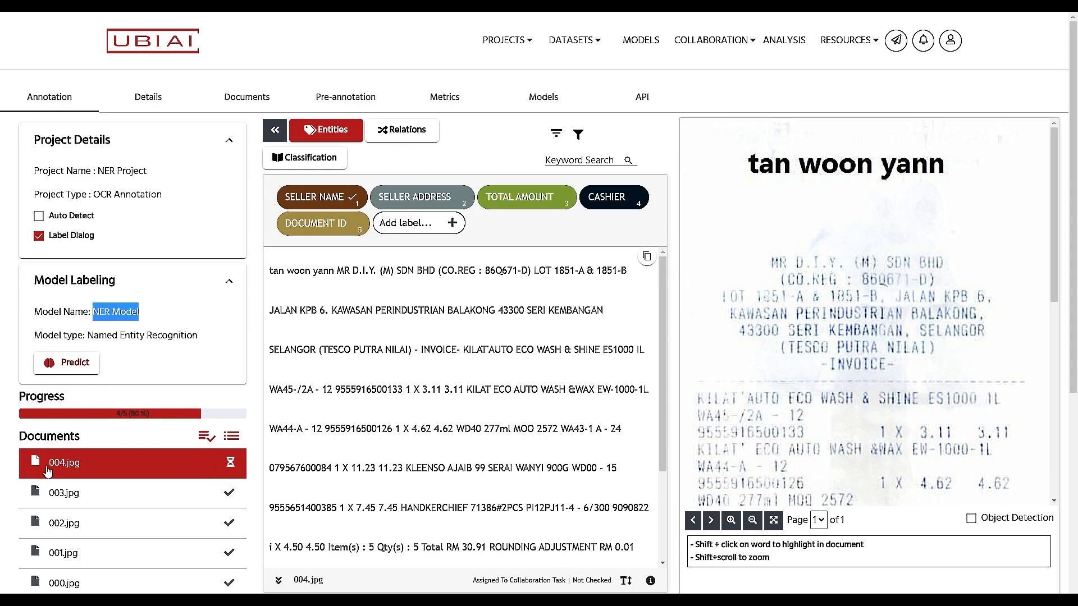
pyautogui.click(79, 365)
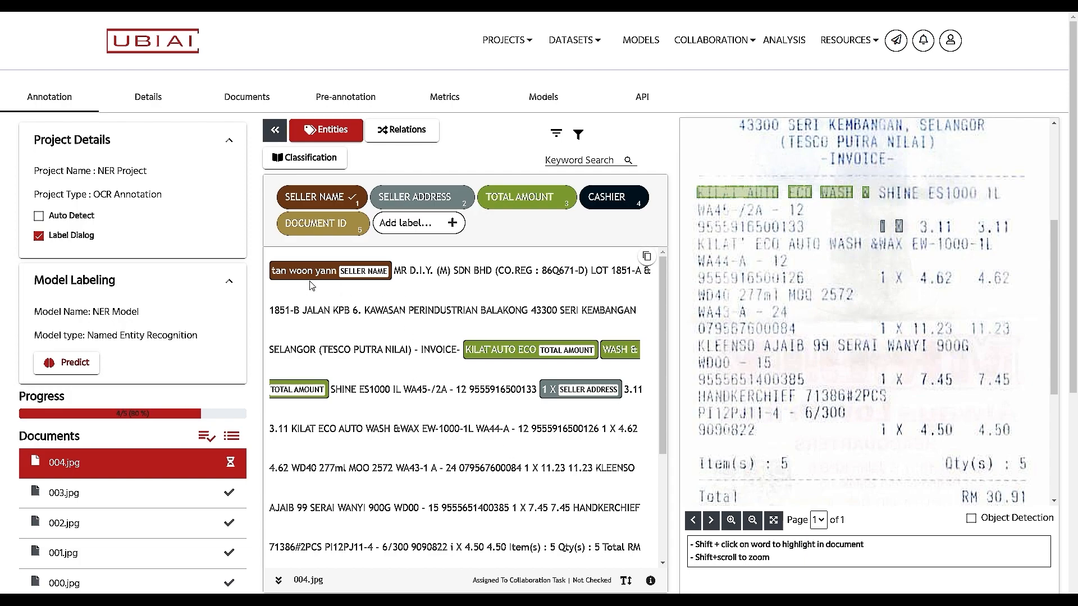
# Step: Delete the wrong TOTAL AMOUNT tags on KILAT AUTO ECO and WASH &
pyautogui.moveTo(371, 273)
pyautogui.moveTo(558, 354)
pyautogui.click(598, 340)
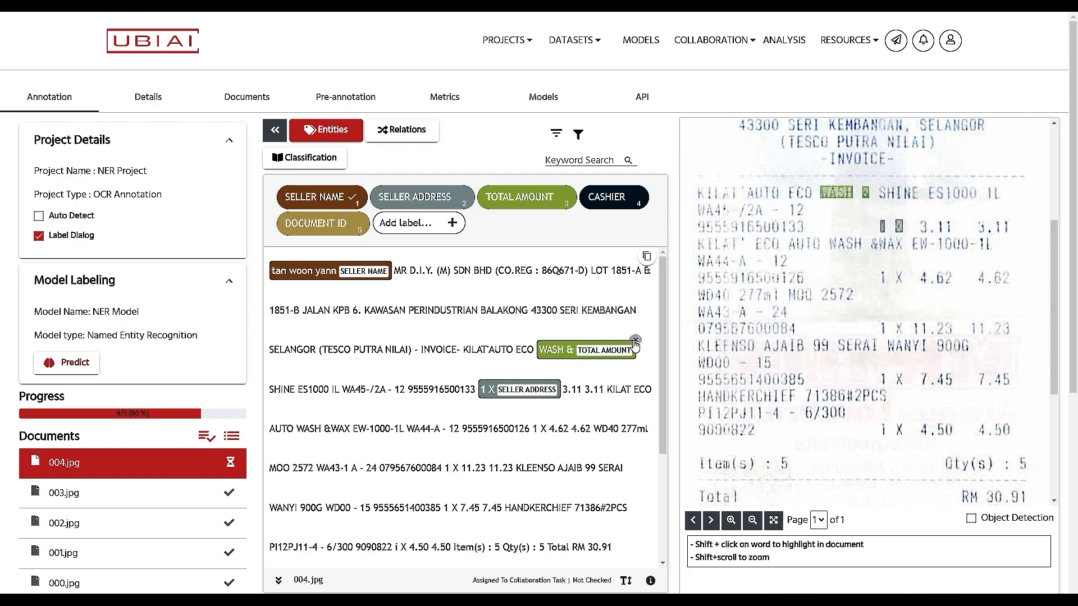
pyautogui.click(635, 341)
pyautogui.scroll(-4, 887, 415)
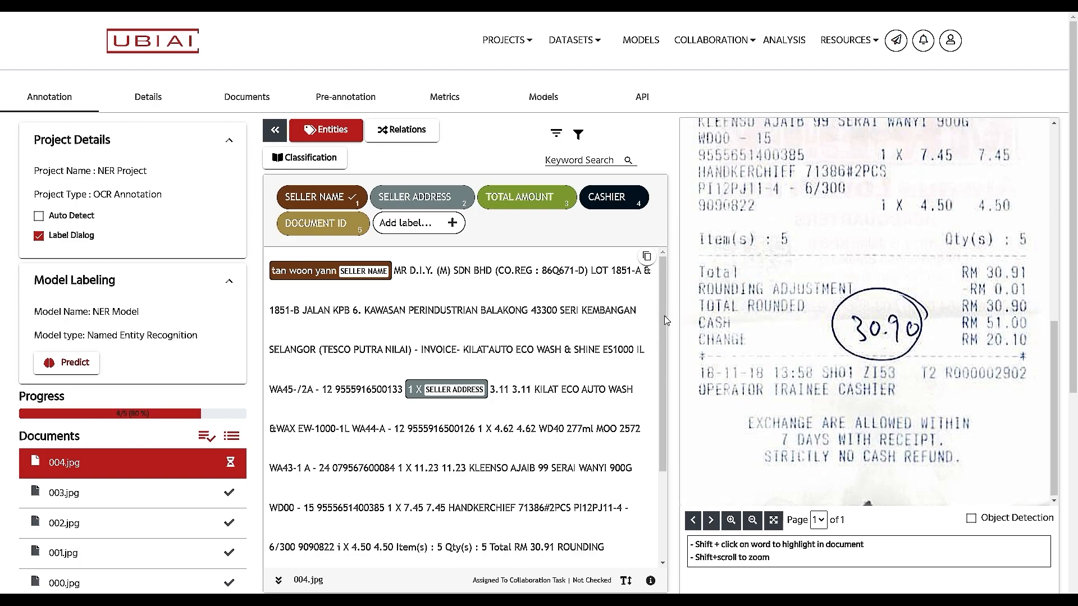
# Step: Tag the Total RM 30.91 line on the receipt image as TOTAL AMOUNT
pyautogui.moveTo(697, 254); pyautogui.dragTo(1047, 289)
pyautogui.click(859, 459)
pyautogui.click(991, 498)
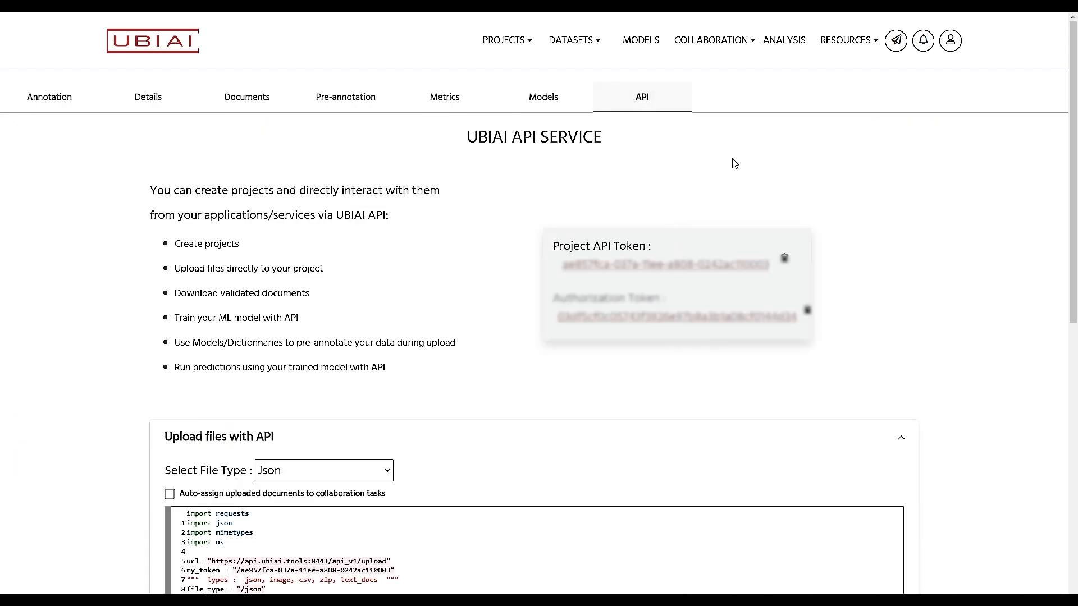
# Step: Set the Upload files with API sample code's file type to OCR pdf
pyautogui.scroll(-5, 382, 420)
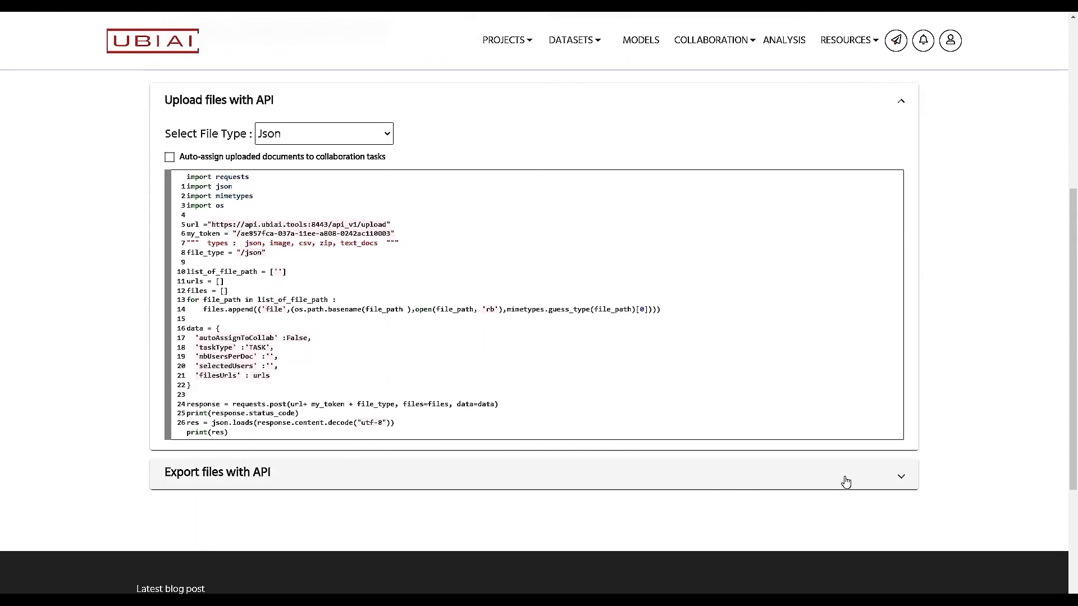
pyautogui.click(881, 475)
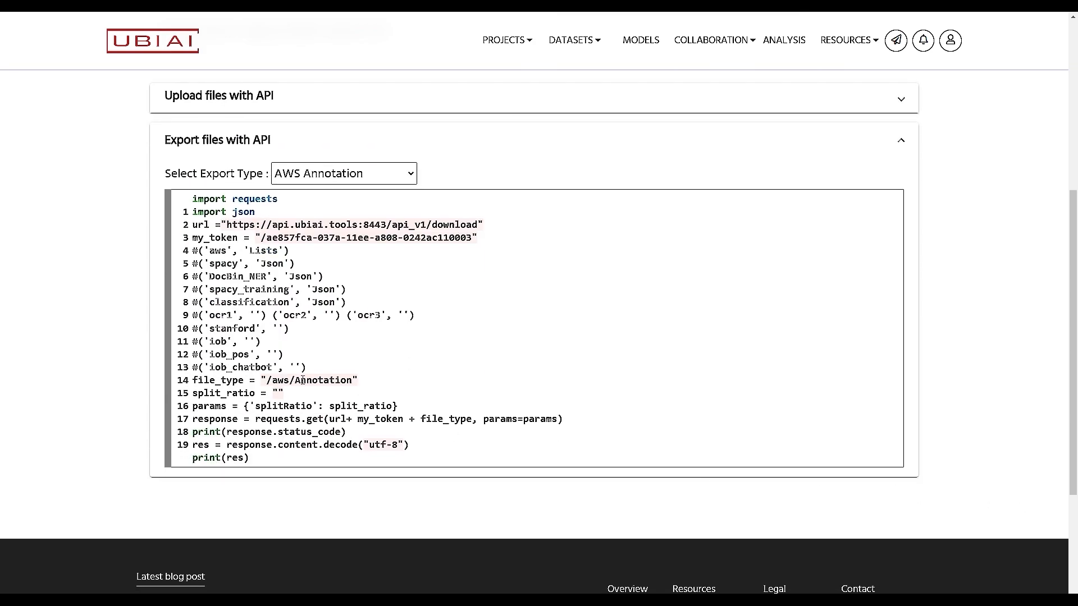
pyautogui.scroll(2, 212, 404)
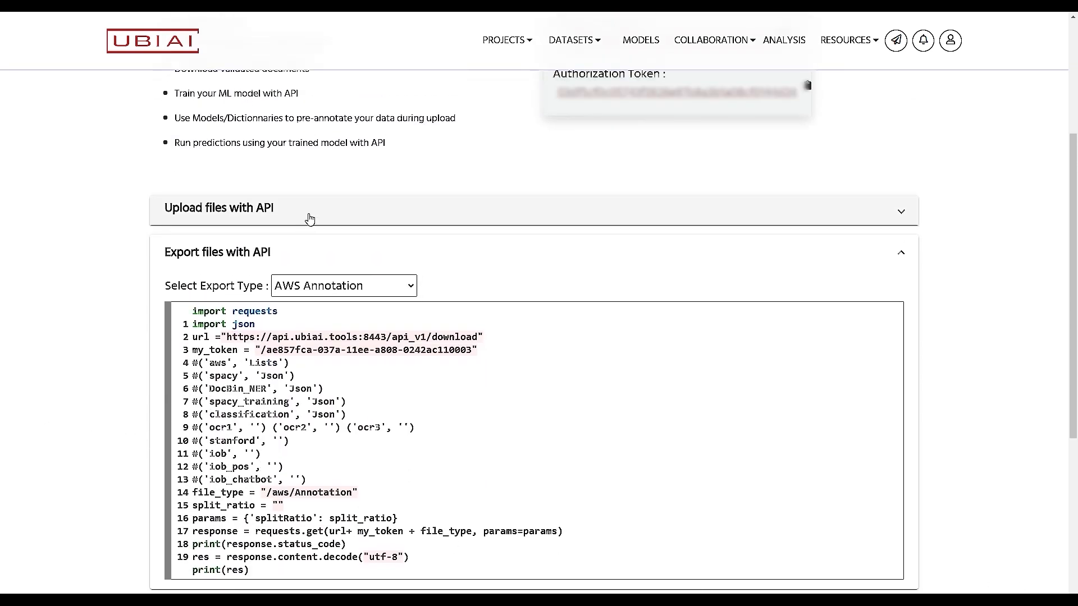
pyautogui.click(309, 217)
pyautogui.scroll(-2, 162, 411)
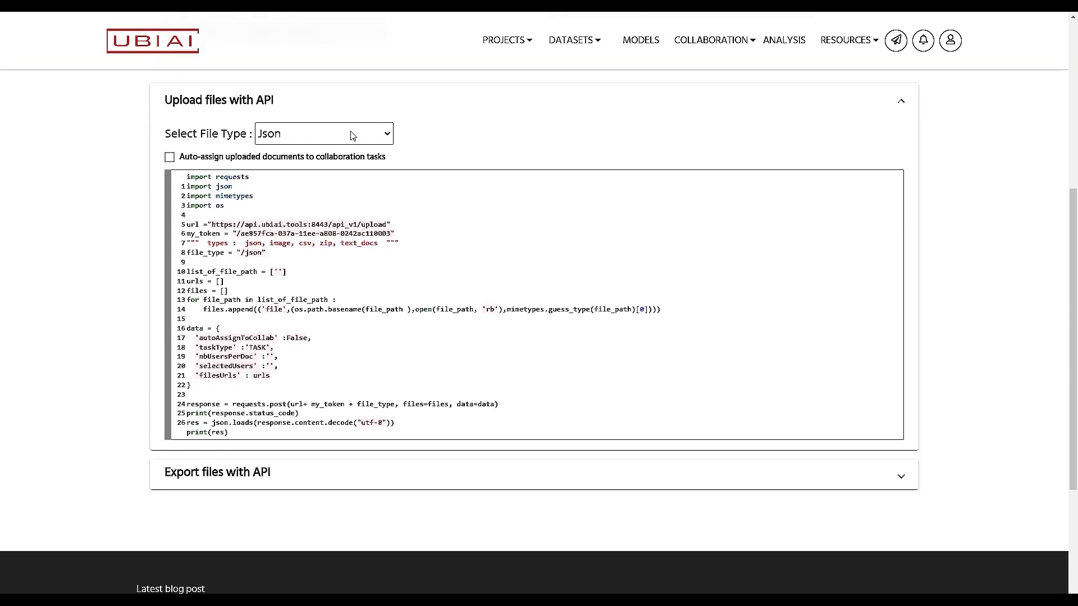
pyautogui.click(372, 133)
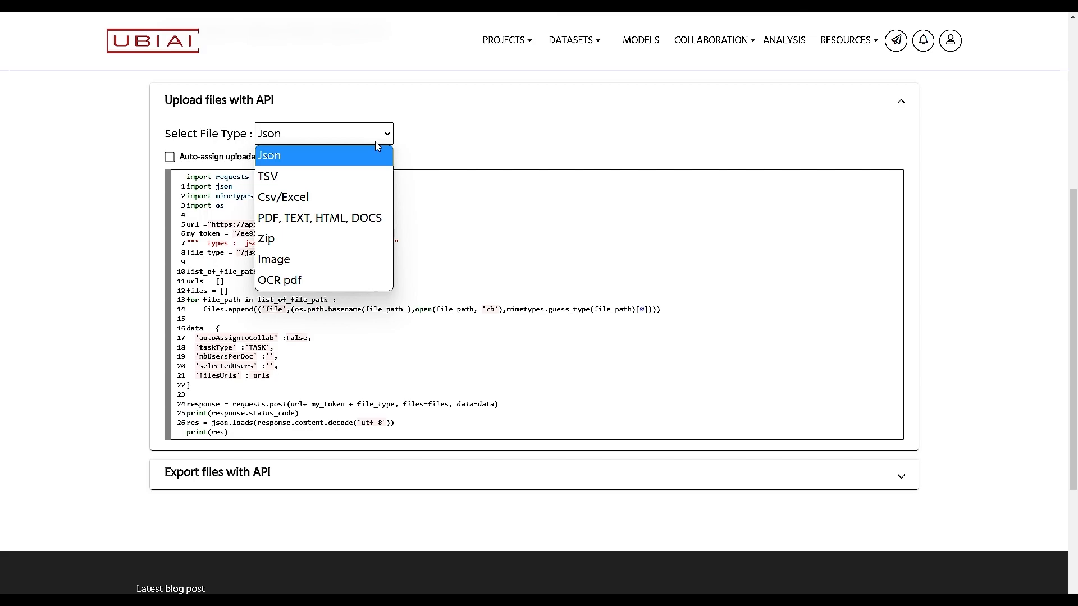
pyautogui.click(284, 285)
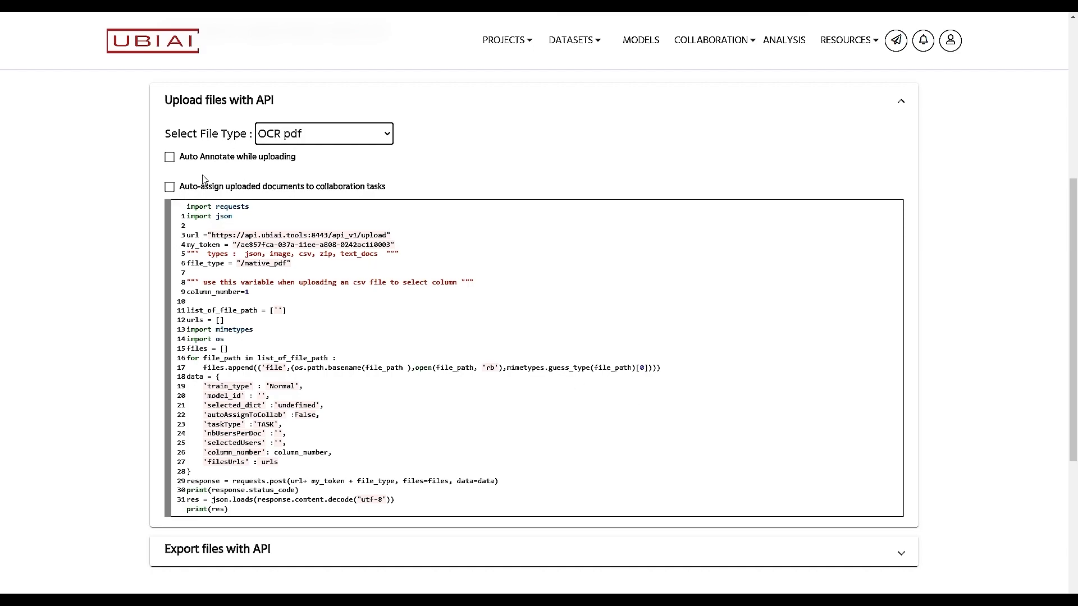
# Step: Expand the Export files with API sample code
pyautogui.scroll(-2, 304, 231)
pyautogui.scroll(2, 305, 232)
pyautogui.moveTo(451, 389); pyautogui.dragTo(189, 301)
pyautogui.click(611, 493)
pyautogui.scroll(-5, 474, 470)
pyautogui.click(342, 243)
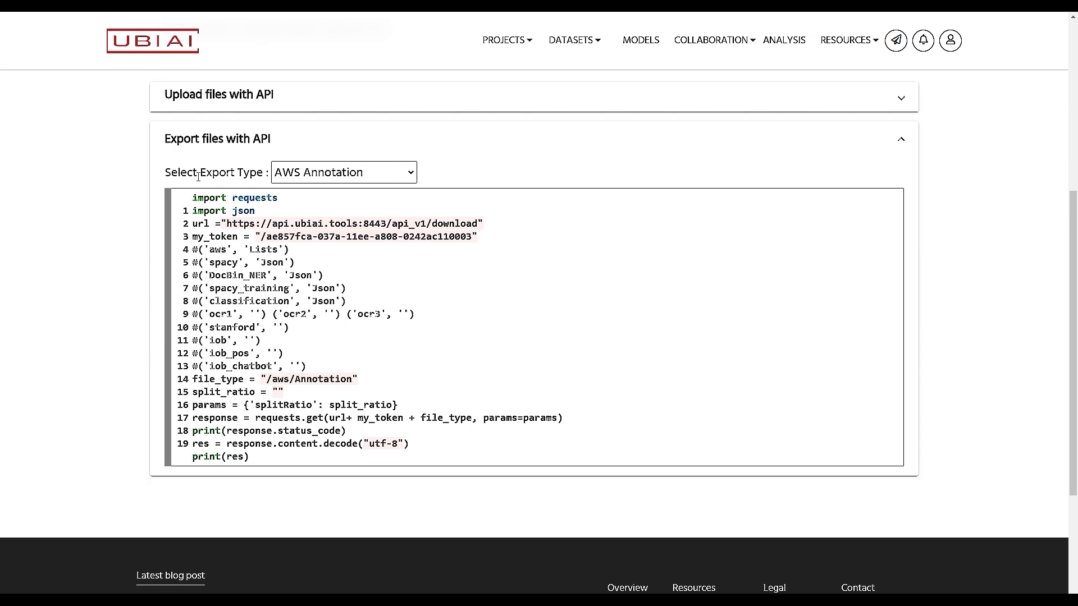
# Step: Set the export type to Spacy and select export code lines 4 to 19
pyautogui.click(374, 180)
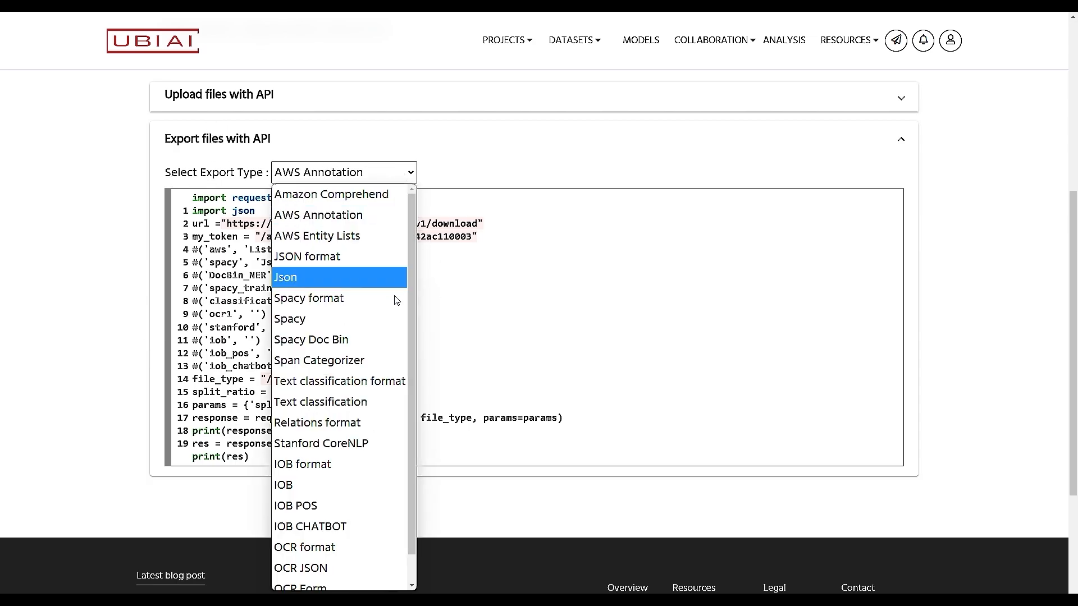
pyautogui.click(310, 318)
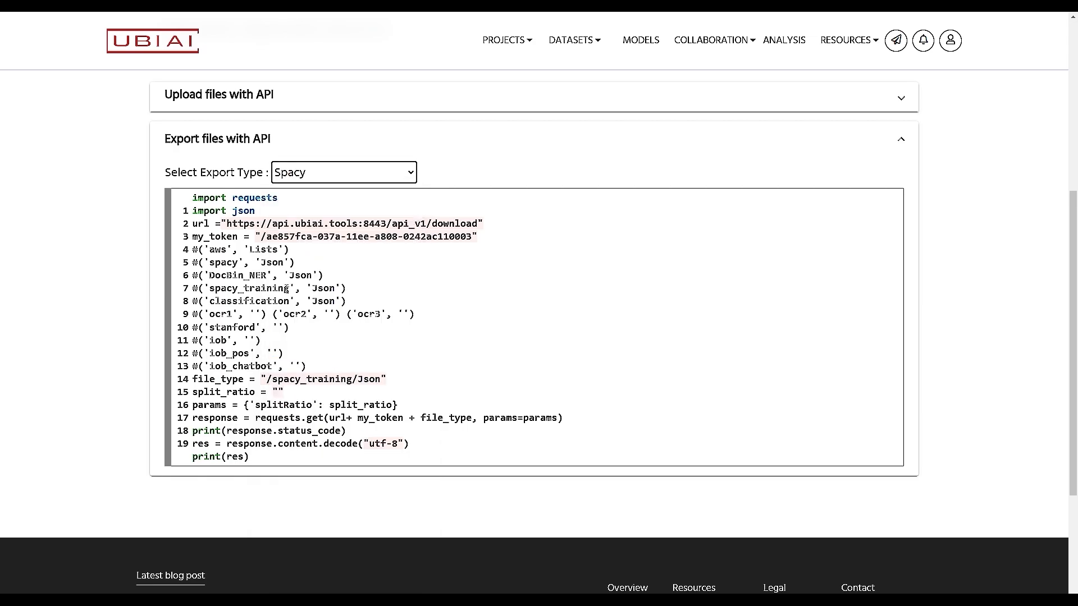
pyautogui.moveTo(415, 445); pyautogui.dragTo(255, 249)
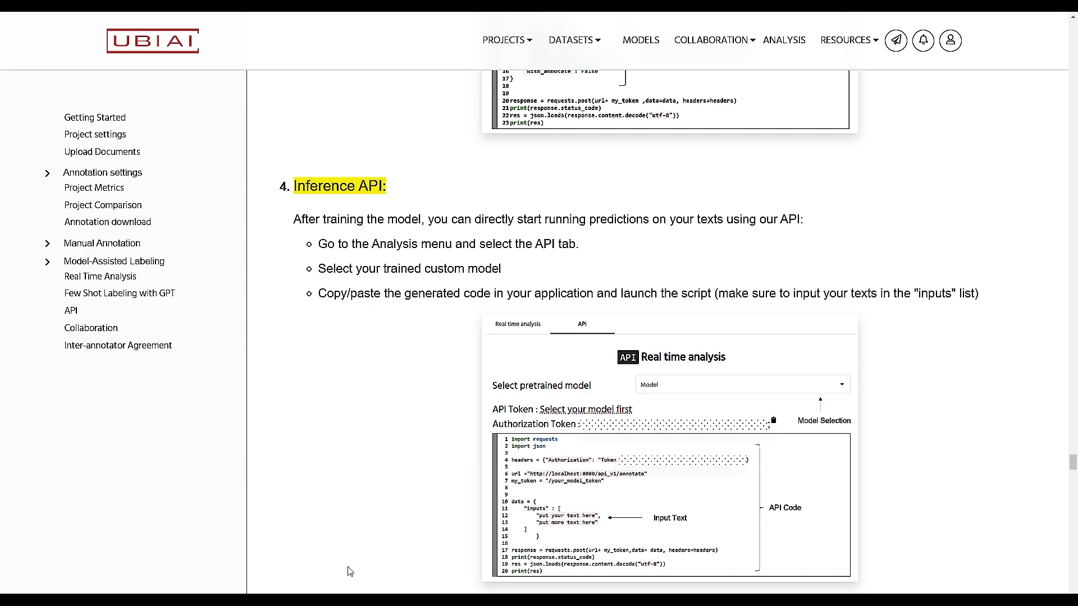
pyautogui.scroll(20, 348, 571)
pyautogui.scroll(6, 348, 571)
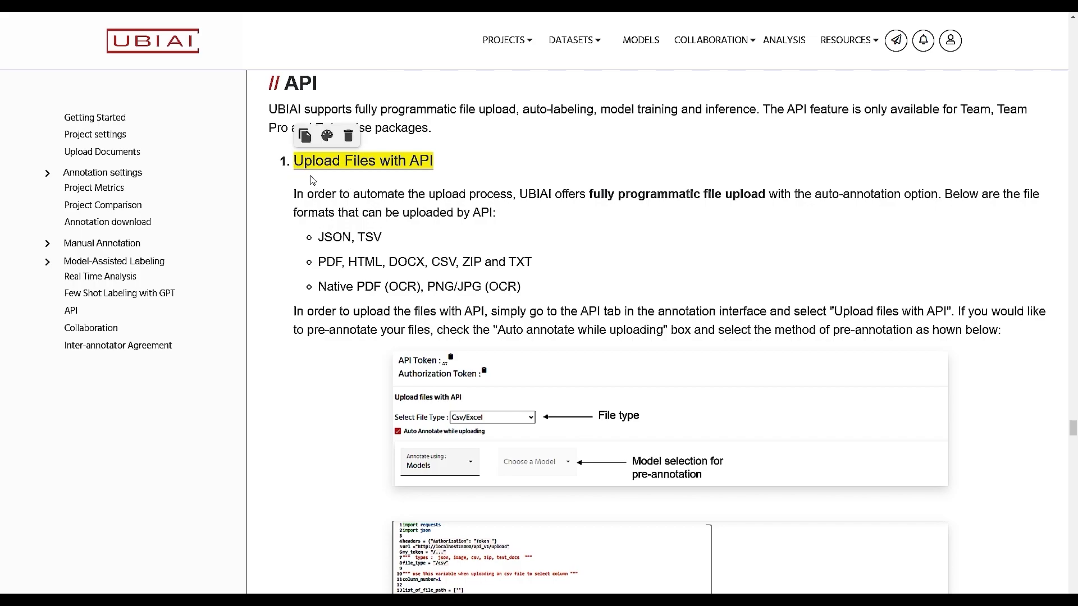
pyautogui.scroll(-1, 311, 480)
pyautogui.scroll(-5, 311, 479)
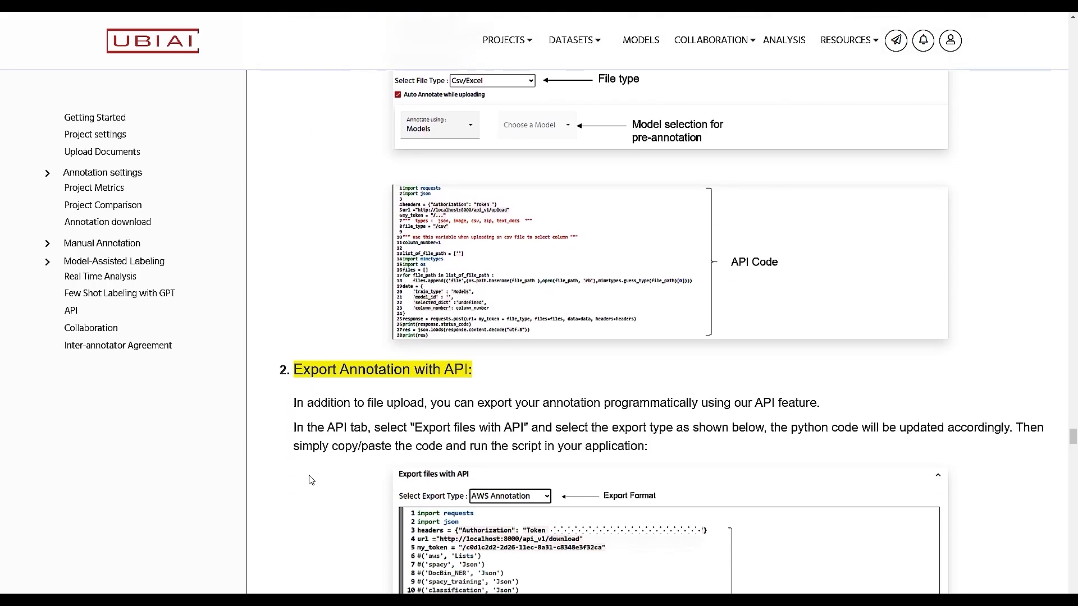
pyautogui.scroll(-2, 314, 506)
pyautogui.scroll(-5, 324, 521)
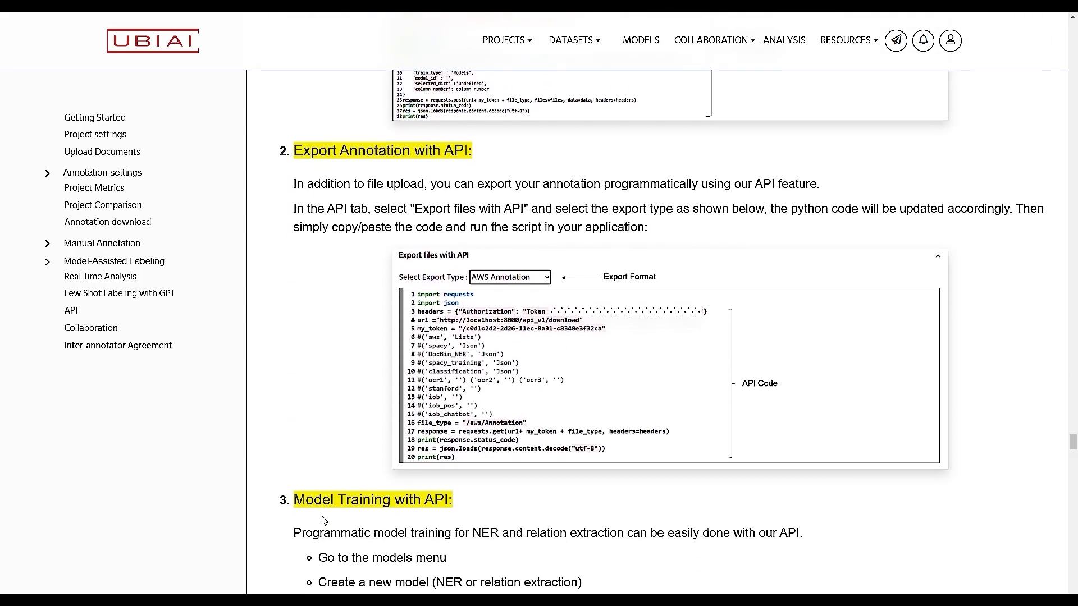
pyautogui.scroll(-1, 322, 393)
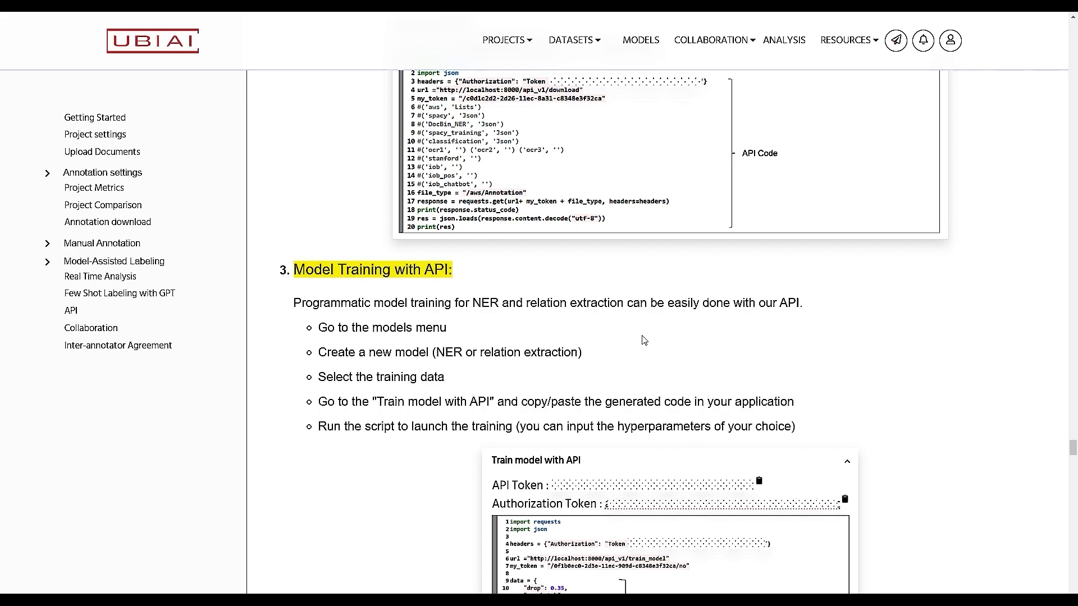
pyautogui.scroll(-2, 378, 357)
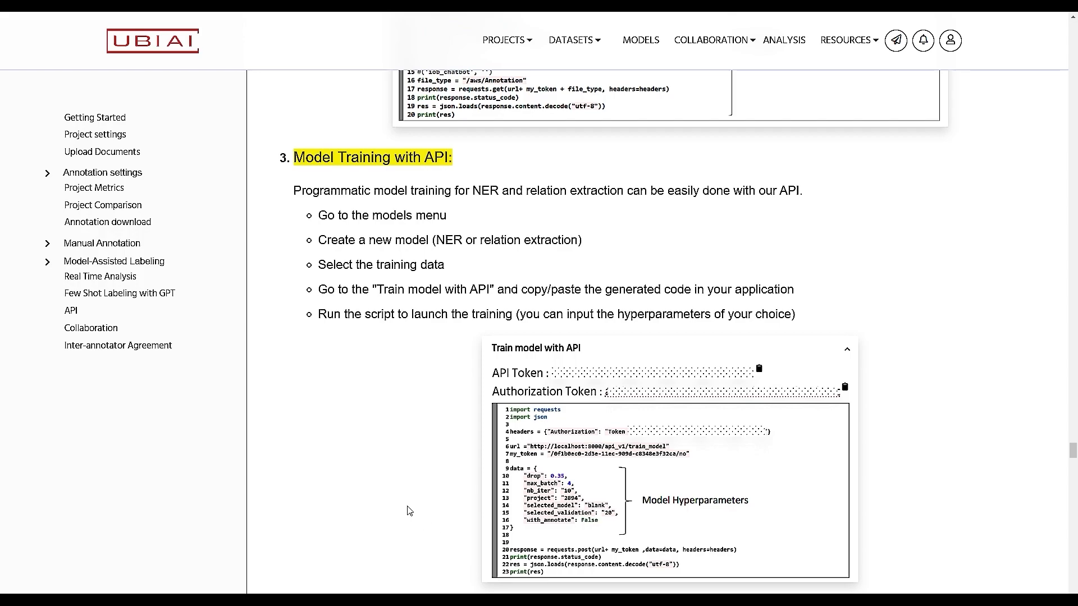
pyautogui.scroll(-8, 409, 511)
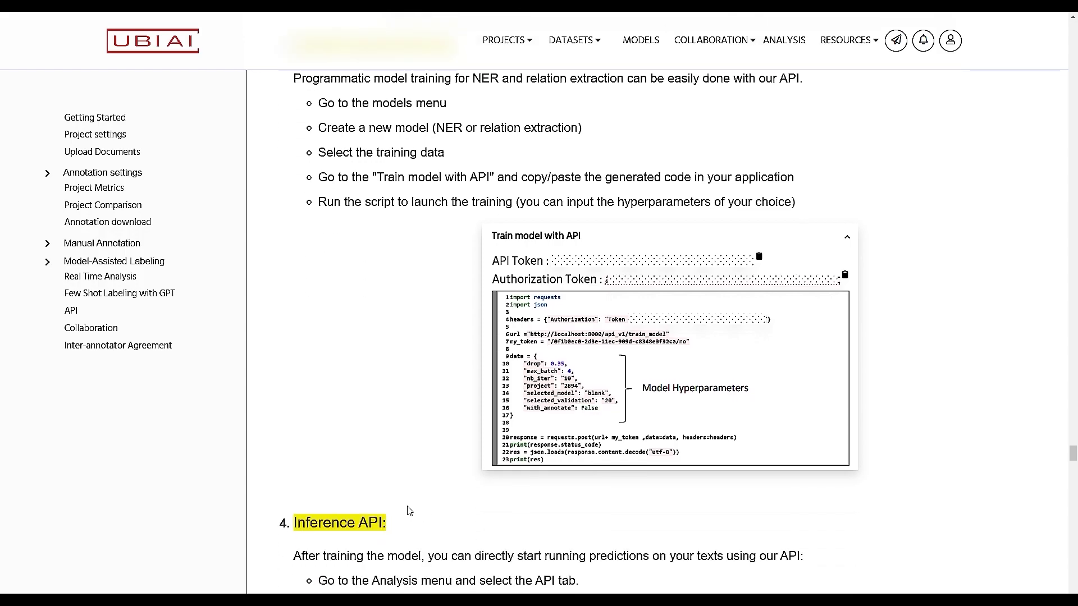
pyautogui.scroll(8, 409, 510)
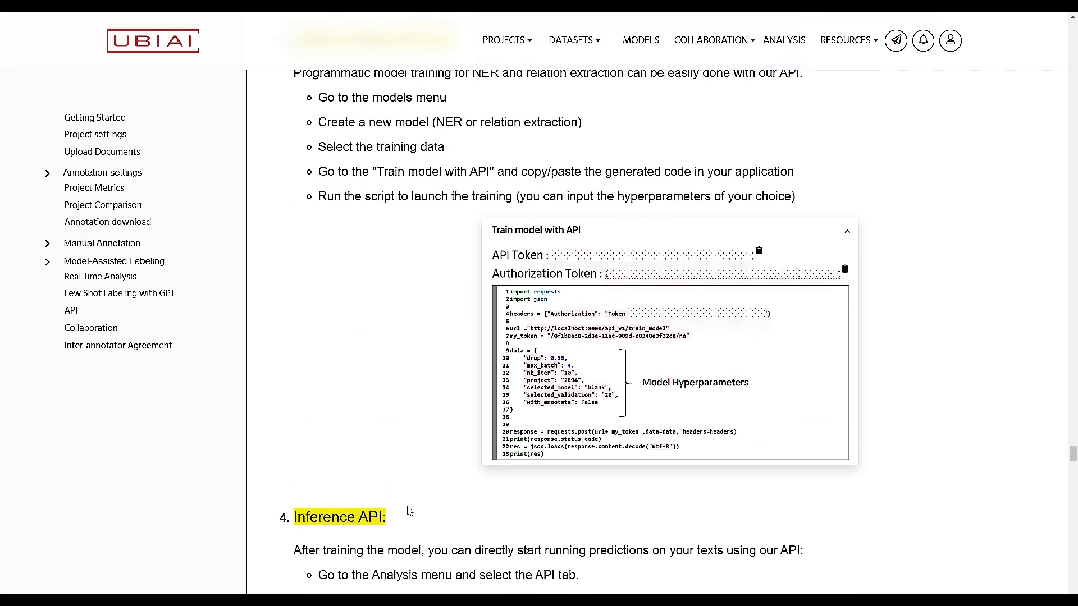
pyautogui.scroll(-6, 420, 477)
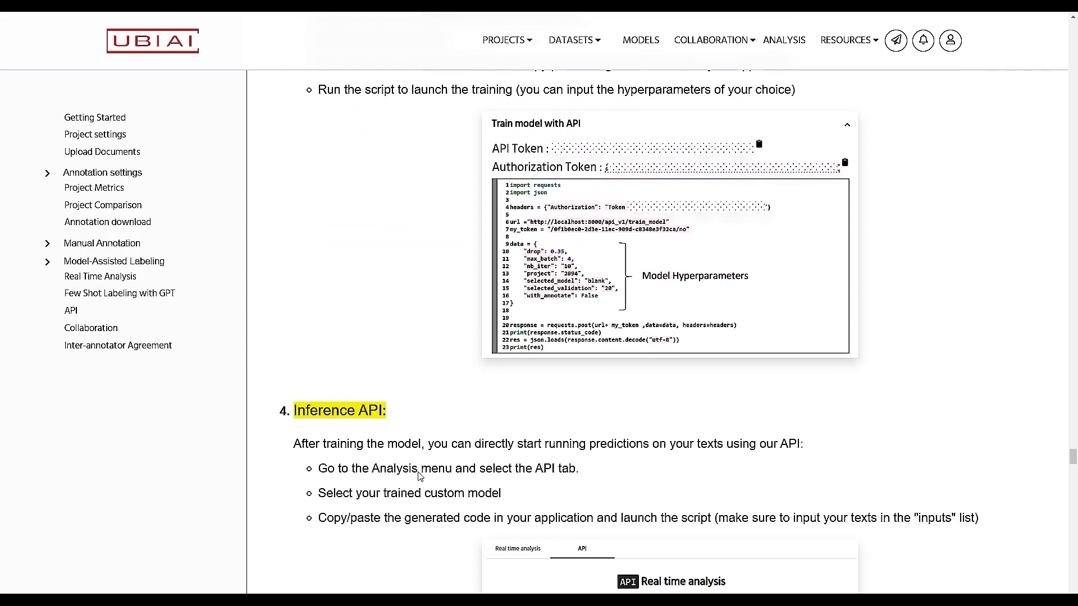
pyautogui.scroll(-4, 420, 476)
pyautogui.scroll(2, 421, 476)
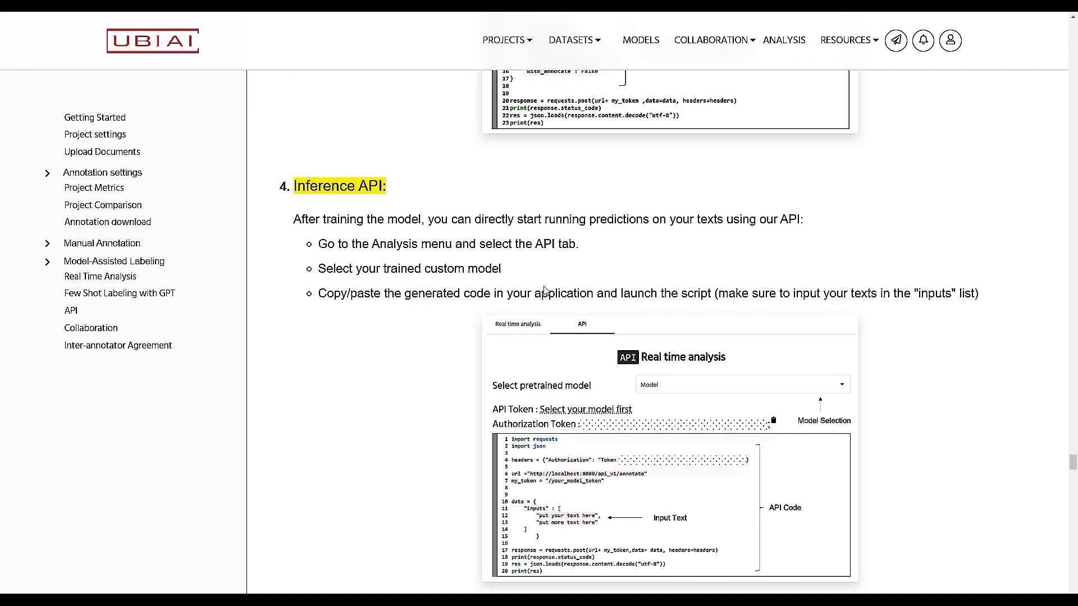
pyautogui.moveTo(319, 297); pyautogui.dragTo(998, 309)
# Step: On the API Real time analysis page, choose NER Model to generate its code
pyautogui.click(939, 359)
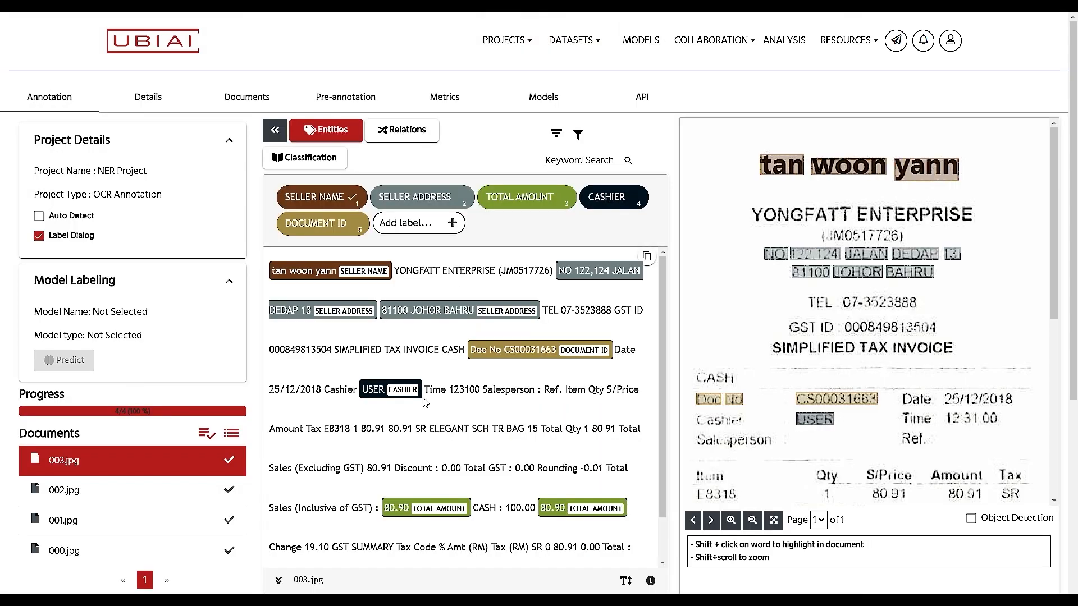
pyautogui.click(784, 46)
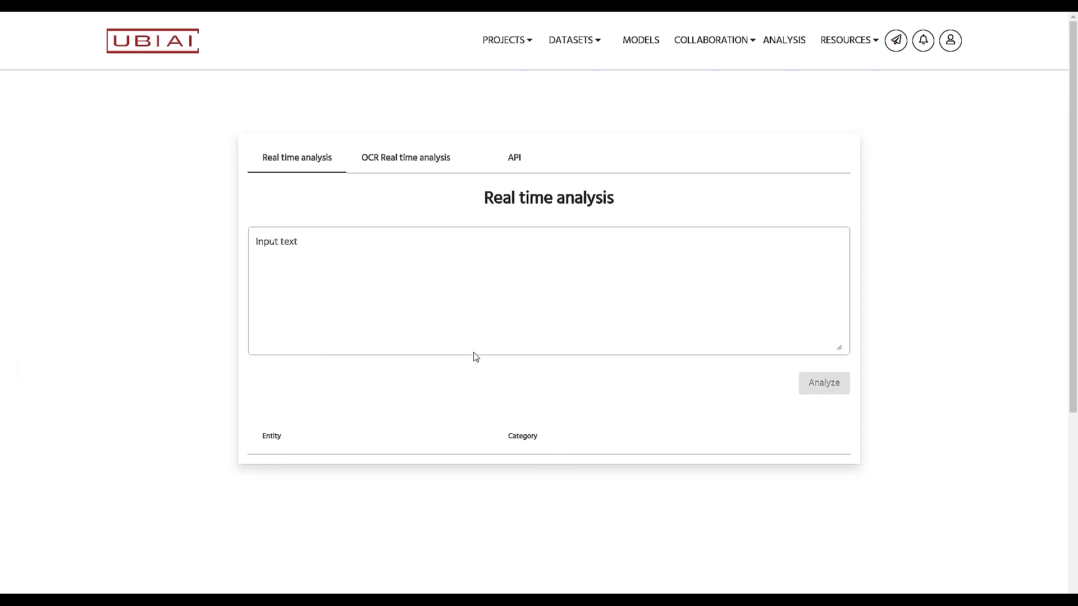
pyautogui.click(514, 165)
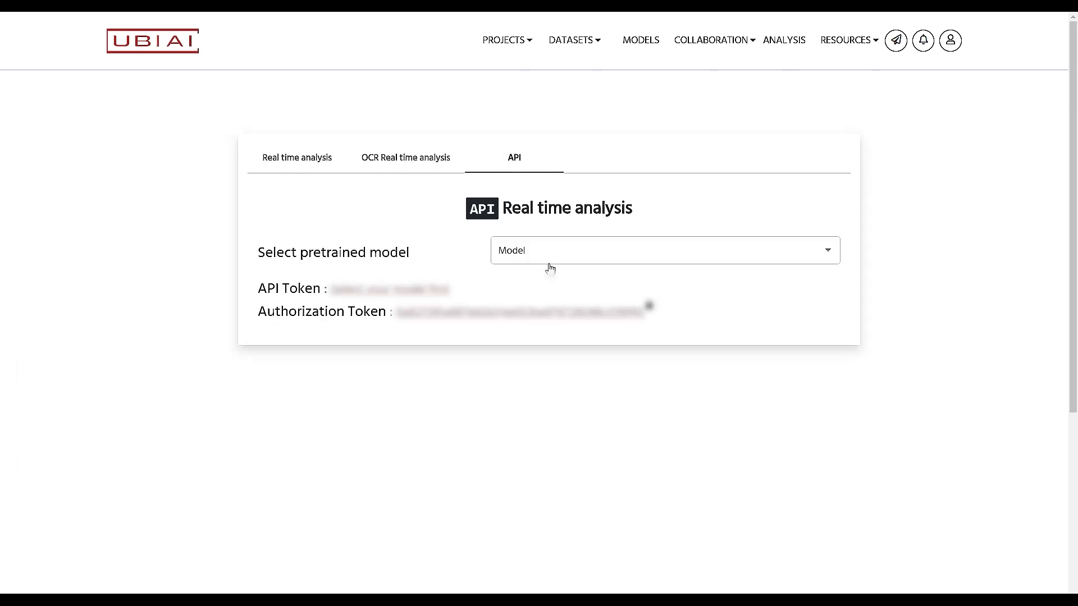
pyautogui.click(767, 253)
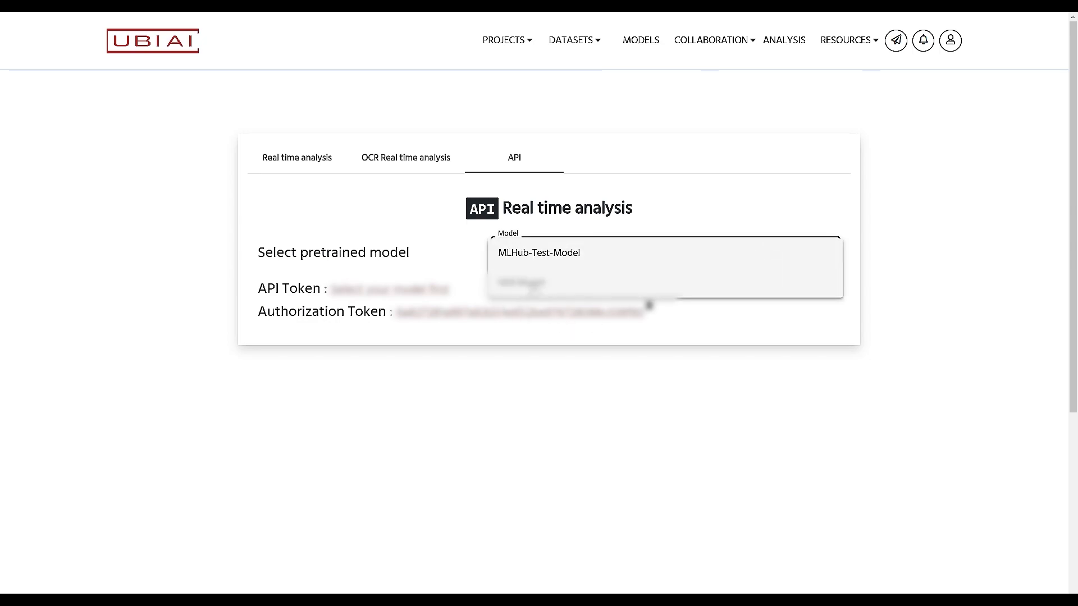
pyautogui.click(528, 282)
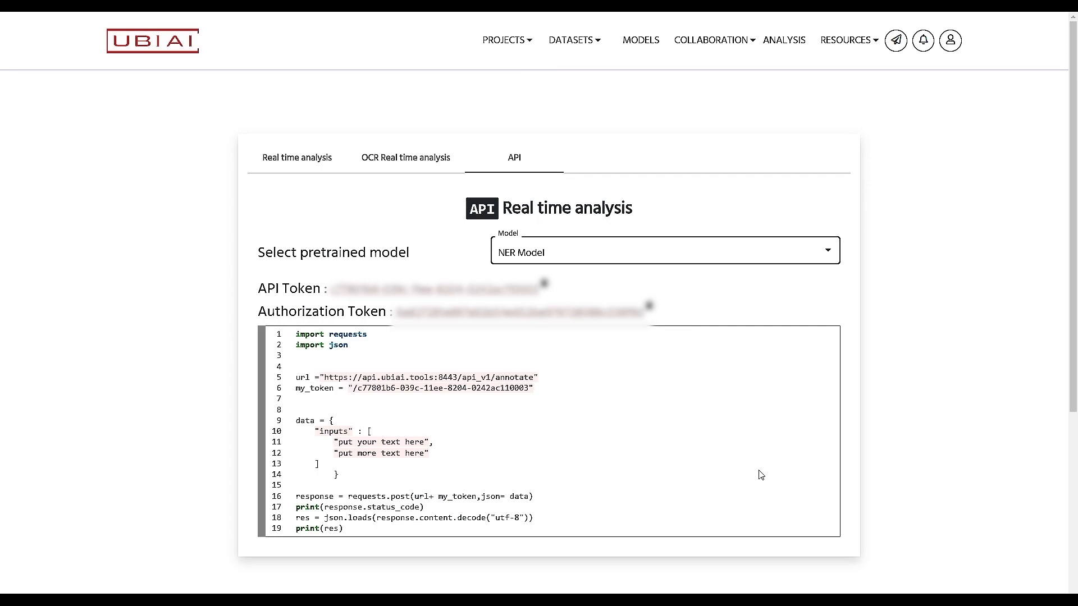
# Step: Select the sample API request code for NER Model
pyautogui.scroll(-2, 761, 475)
pyautogui.moveTo(351, 418); pyautogui.dragTo(298, 227)
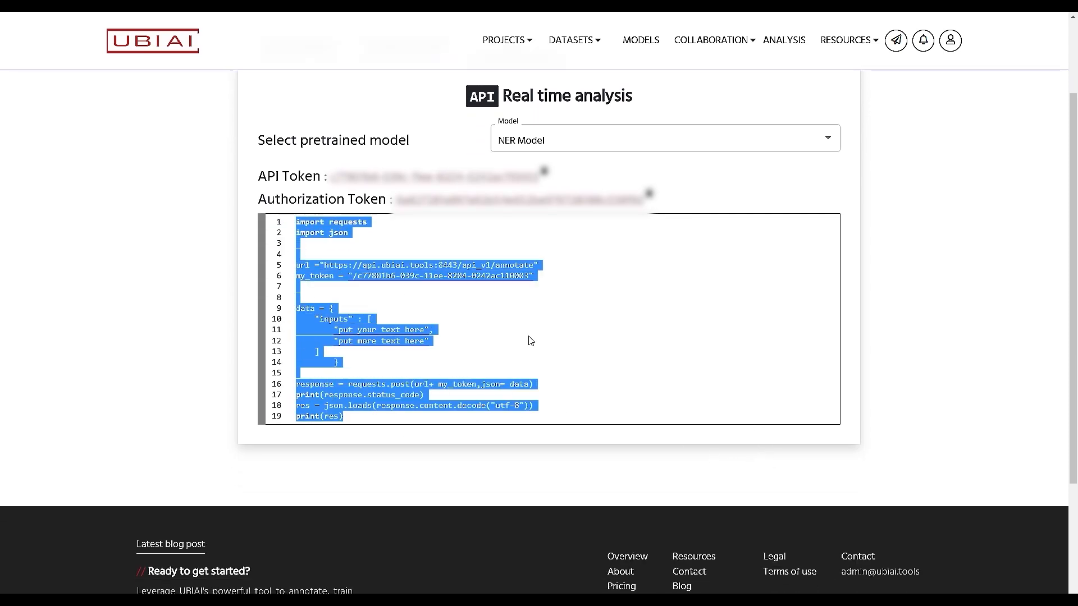
pyautogui.click(668, 366)
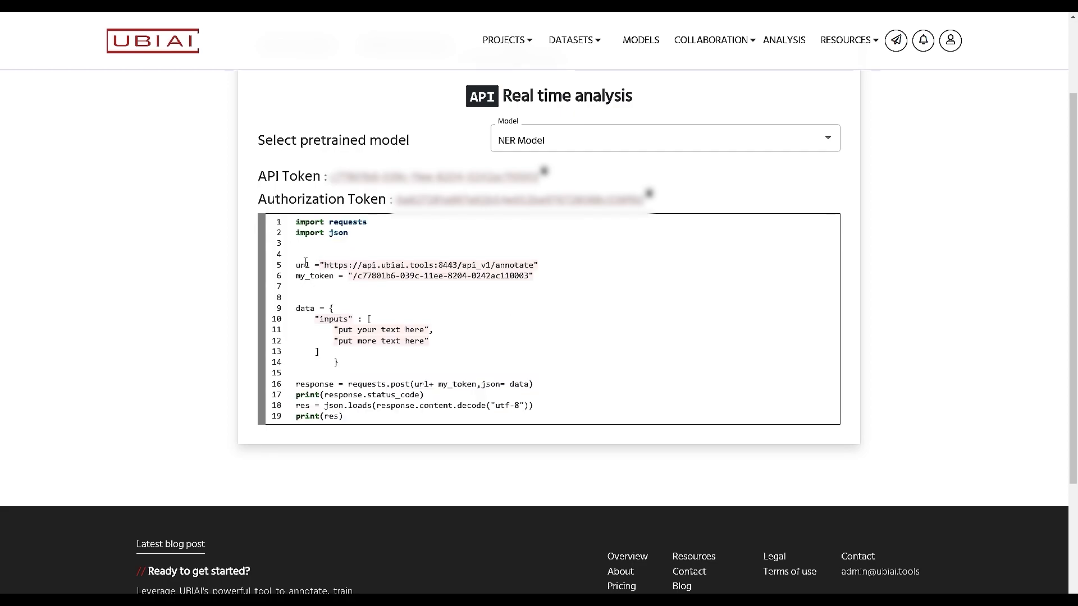
pyautogui.moveTo(346, 420); pyautogui.dragTo(298, 231)
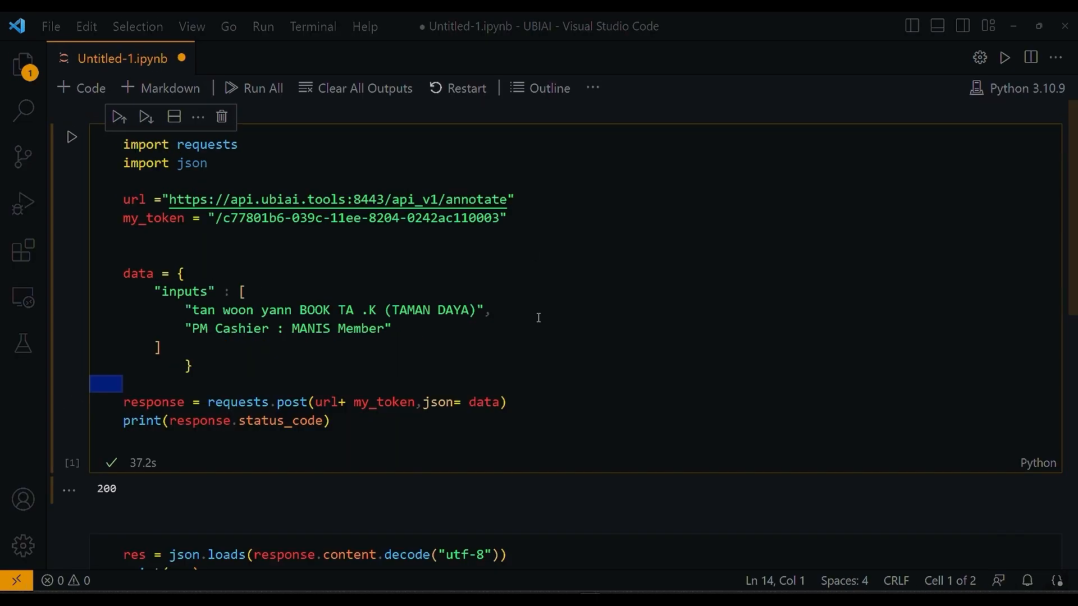
# Step: Highlight the utf-8 argument in the decode call and the printed entities output
pyautogui.scroll(-5, 539, 318)
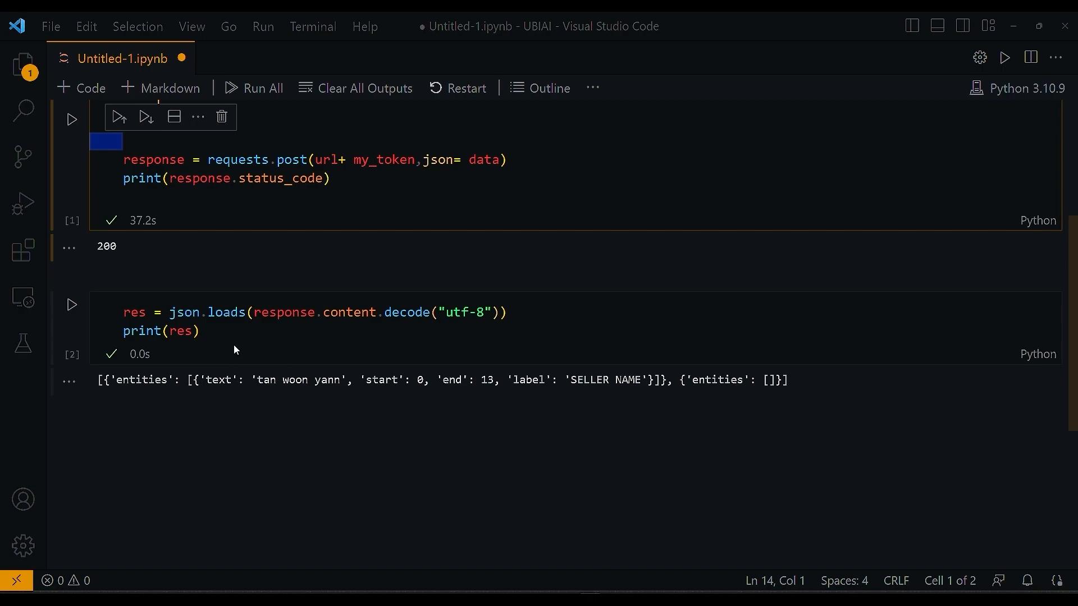
pyautogui.click(307, 314)
pyautogui.press('Right')
pyautogui.press('Right')
pyautogui.press('Right')
pyautogui.press('Right')
pyautogui.press('Right')
pyautogui.press('Right')
pyautogui.press('Right')
pyautogui.press('Right')
pyautogui.press('Right')
pyautogui.press('Right')
pyautogui.press('Right')
pyautogui.press('Right')
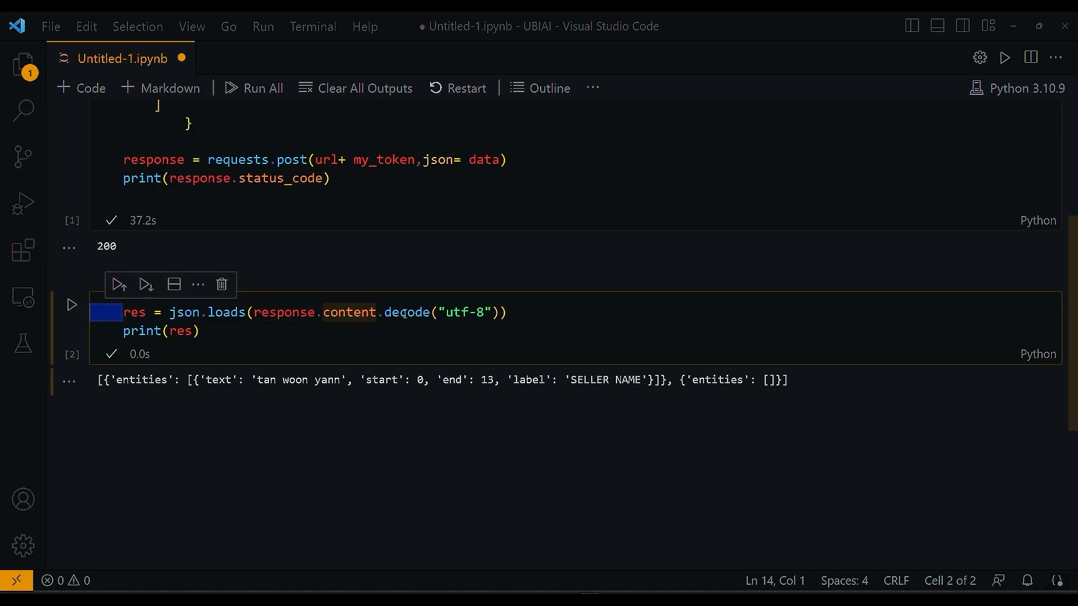
pyautogui.moveTo(444, 314); pyautogui.dragTo(491, 313)
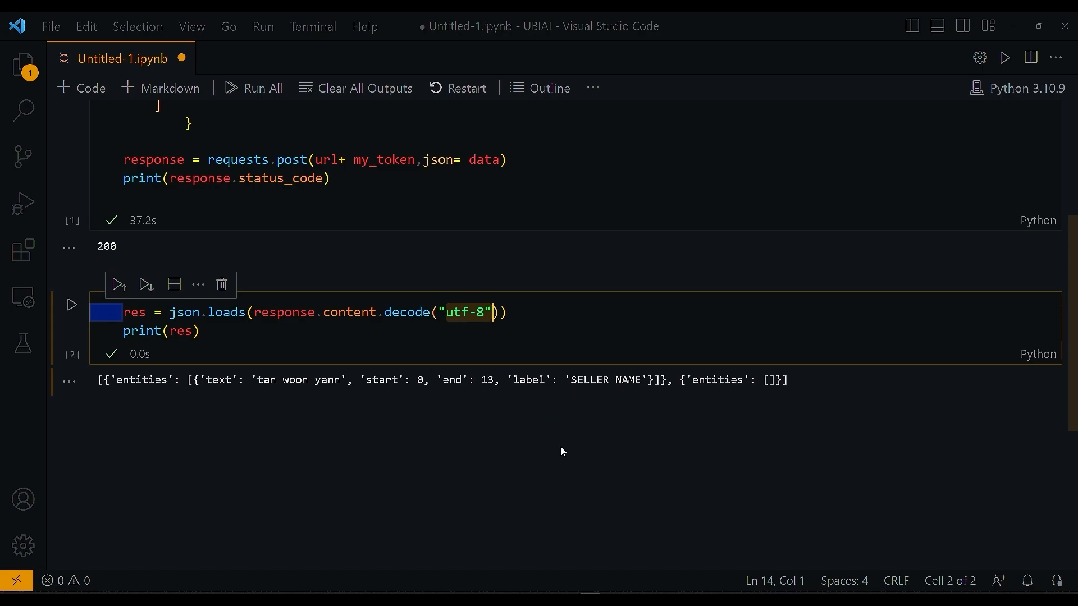
pyautogui.moveTo(101, 382); pyautogui.dragTo(791, 382)
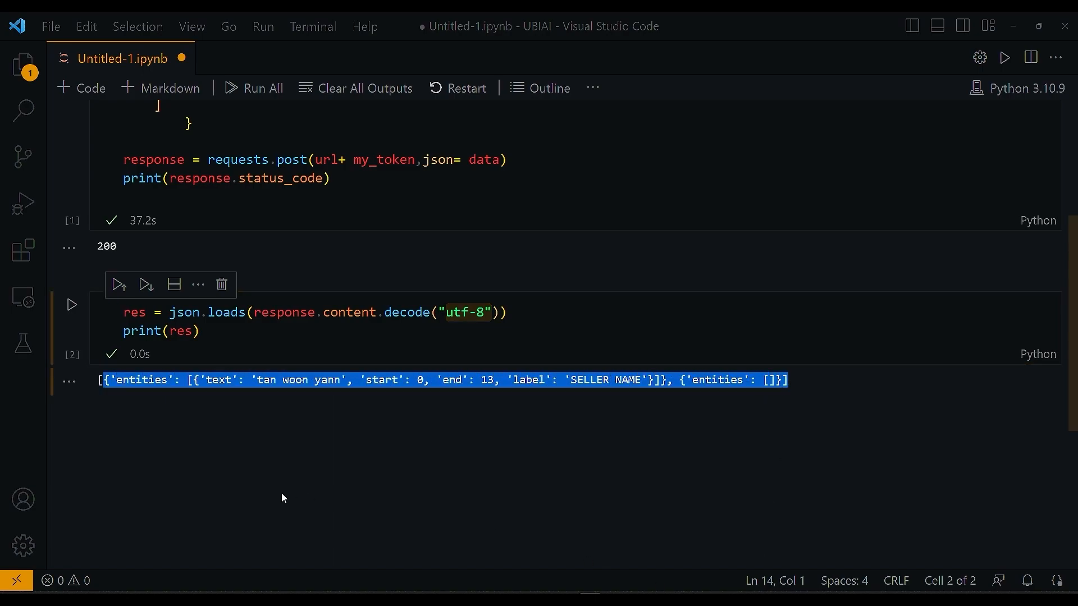
pyautogui.click(212, 383)
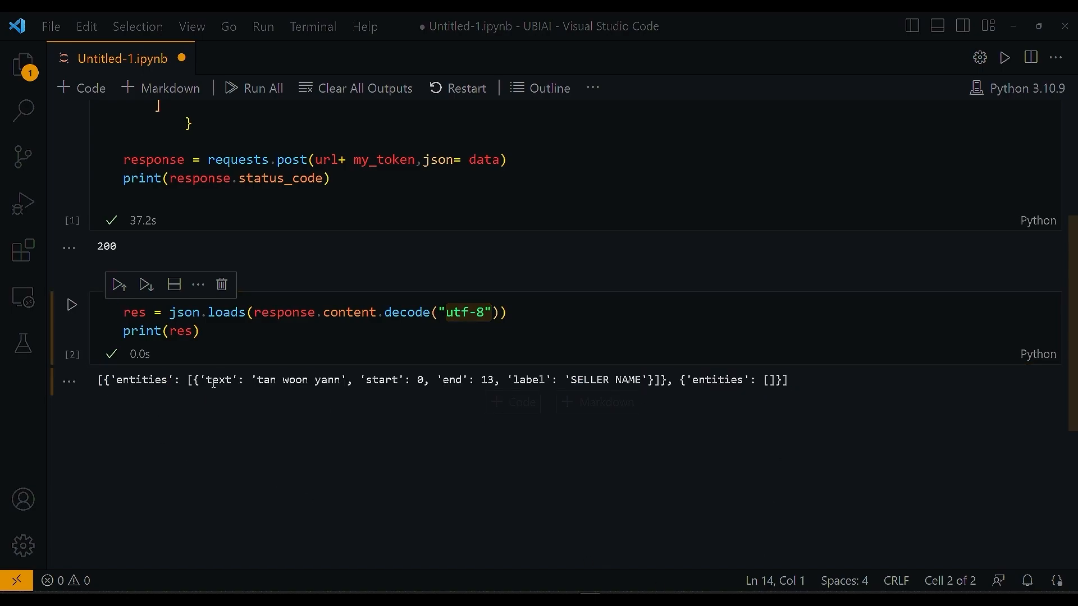
pyautogui.scroll(3, 162, 342)
pyautogui.moveTo(191, 218); pyautogui.dragTo(296, 218)
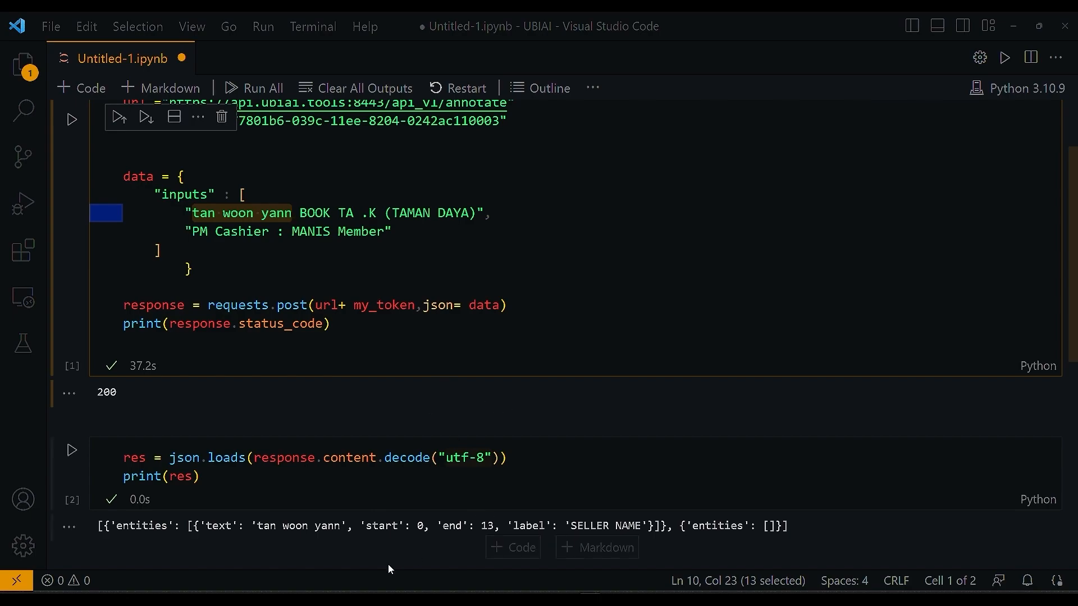
pyautogui.scroll(-1, 378, 547)
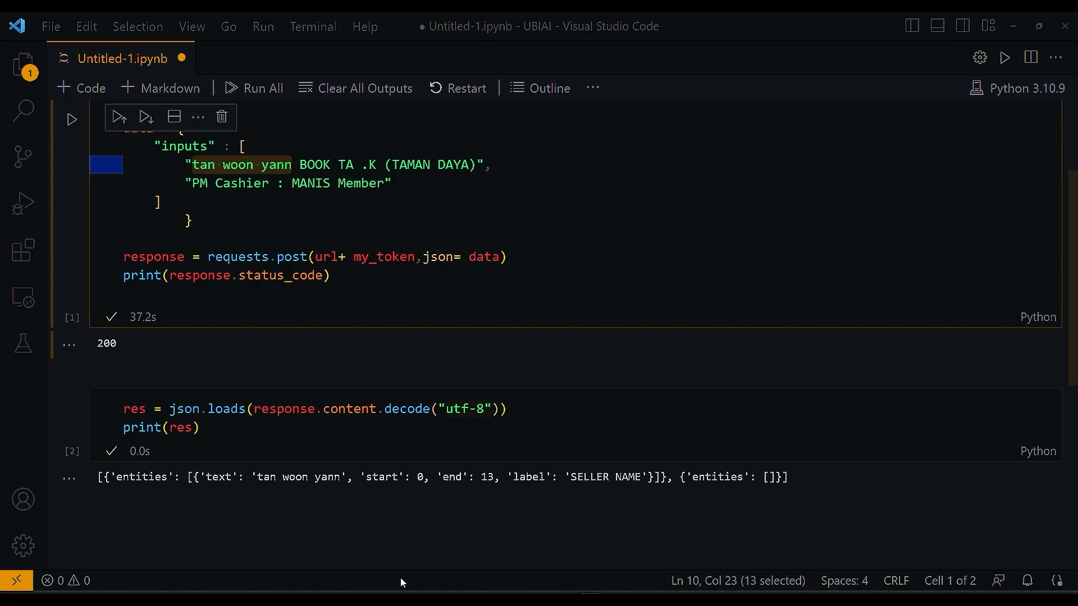
pyautogui.moveTo(273, 520)
pyautogui.moveTo(565, 476); pyautogui.dragTo(641, 478)
pyautogui.click(541, 554)
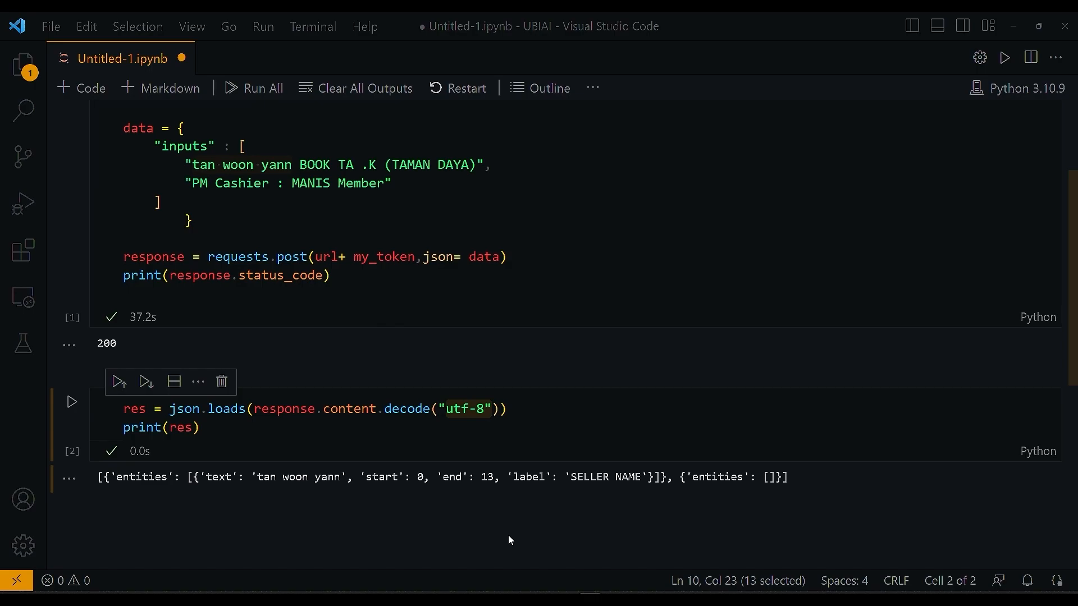
pyautogui.scroll(3, 560, 411)
pyautogui.scroll(-3, 560, 411)
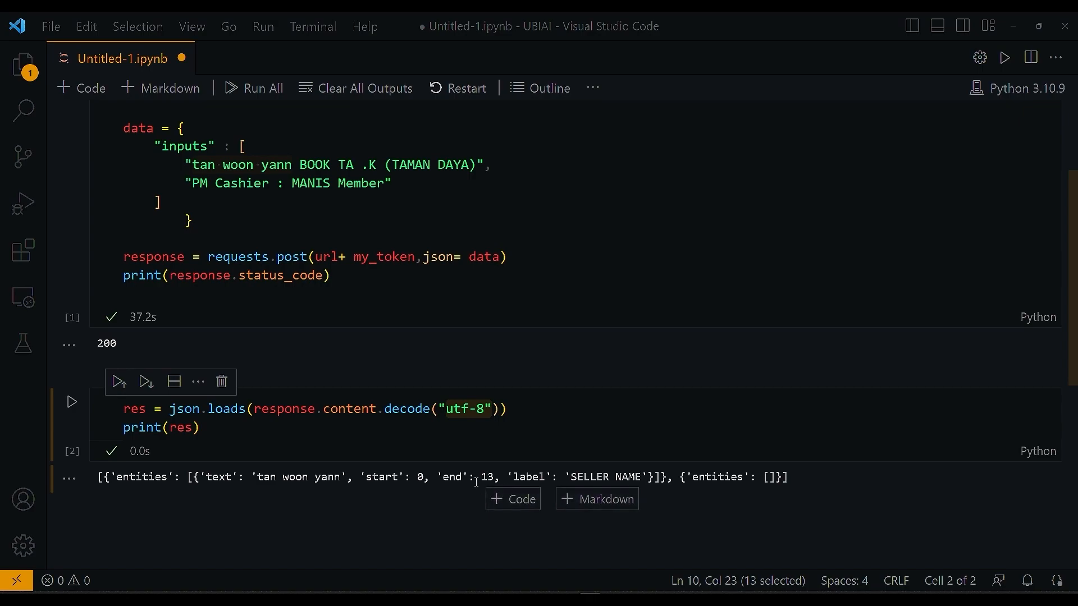
pyautogui.moveTo(783, 483); pyautogui.dragTo(94, 492)
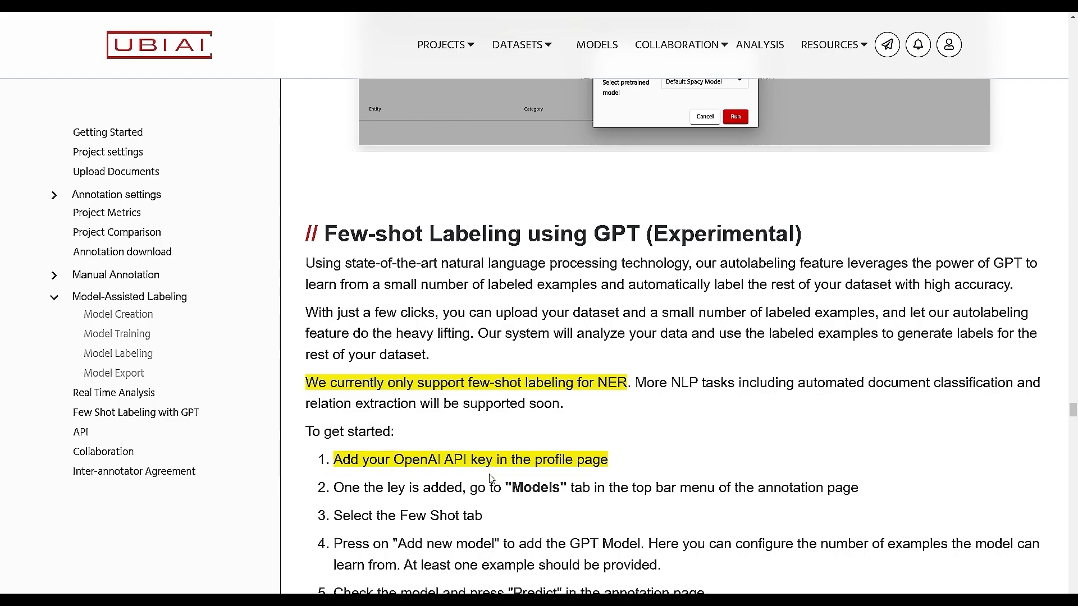
# Step: Read the 'Few-shot Labeling using GPT (Experimental)' section of the documentation
pyautogui.moveTo(534, 464)
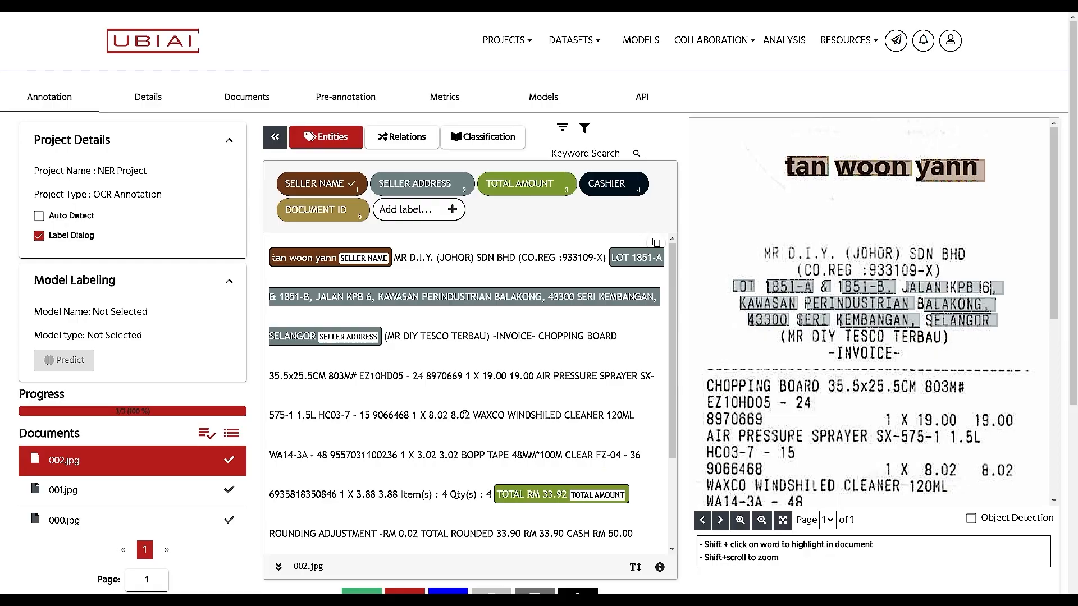
# Step: Open the Models page's Few Shot tab, which lists no few-shot models yet
pyautogui.click(553, 104)
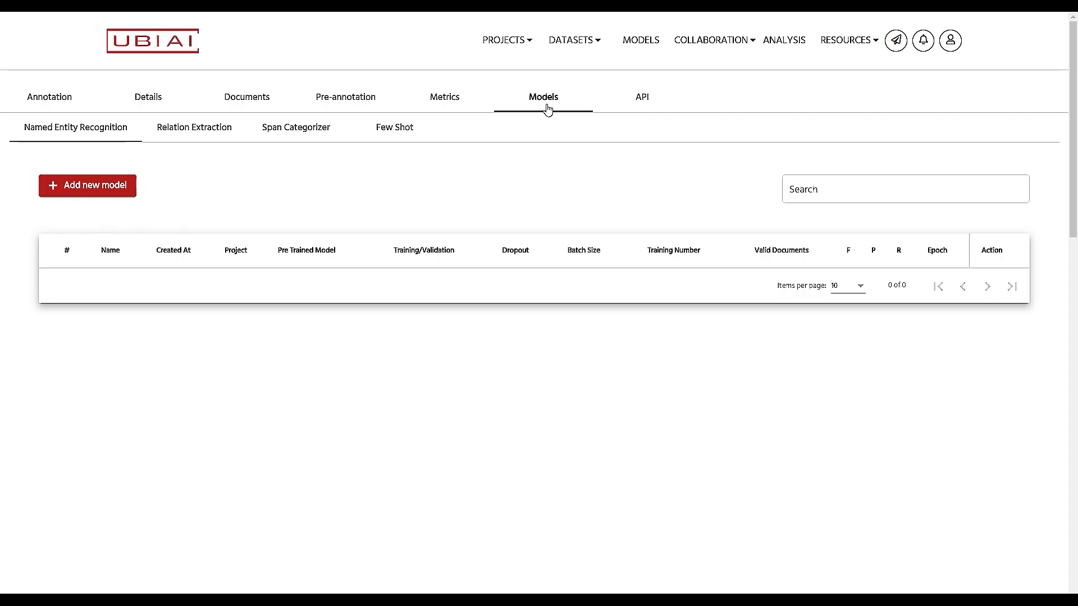
pyautogui.click(395, 134)
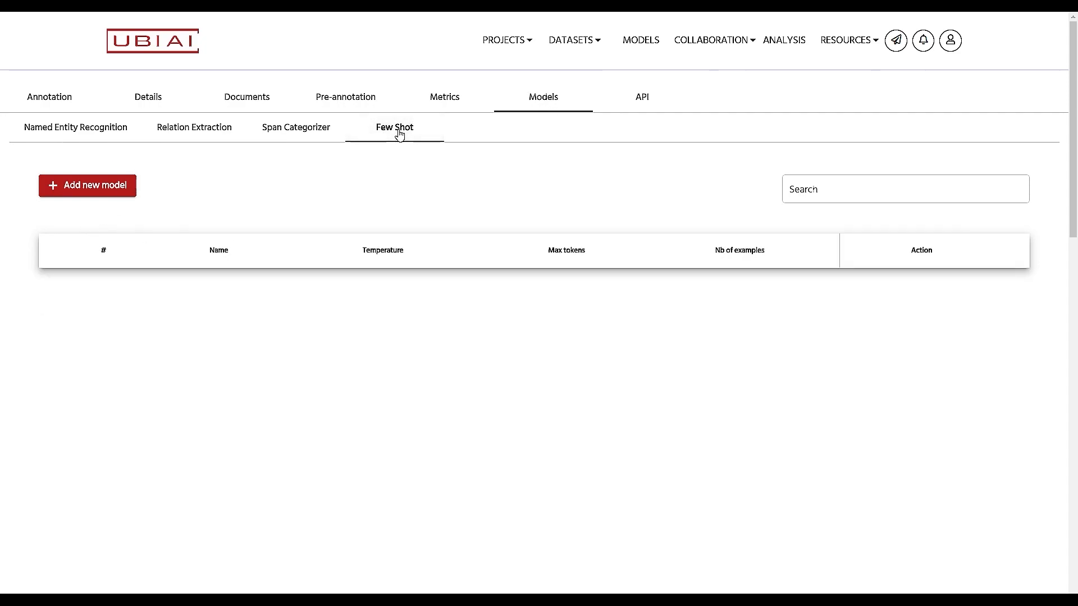
# Step: Add a GPT Few Shot model and save it with 3 few-shot examples and temperature 0.5
pyautogui.click(81, 190)
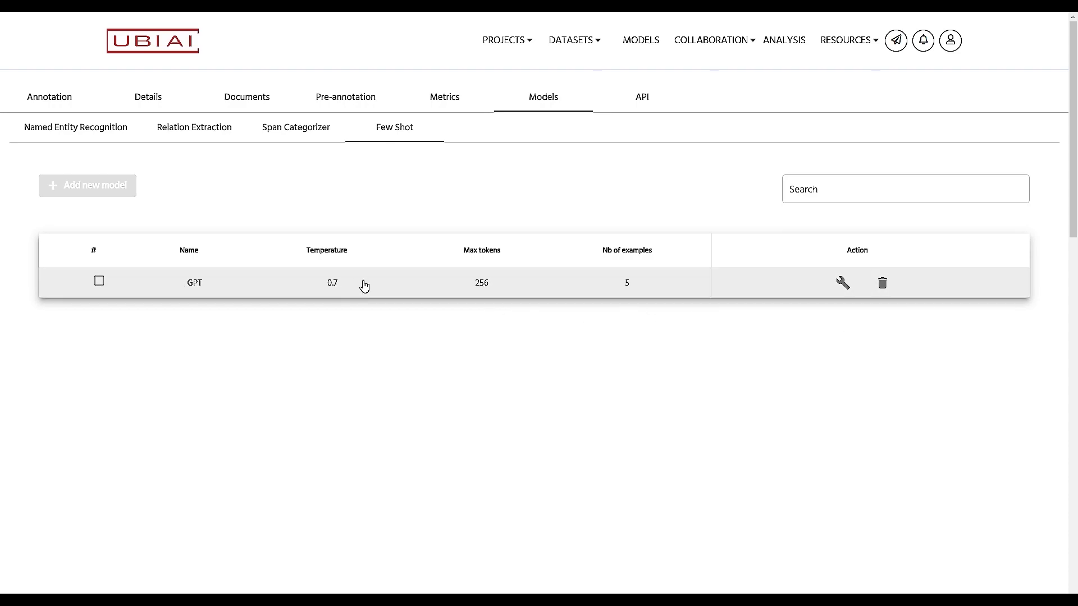
pyautogui.click(843, 284)
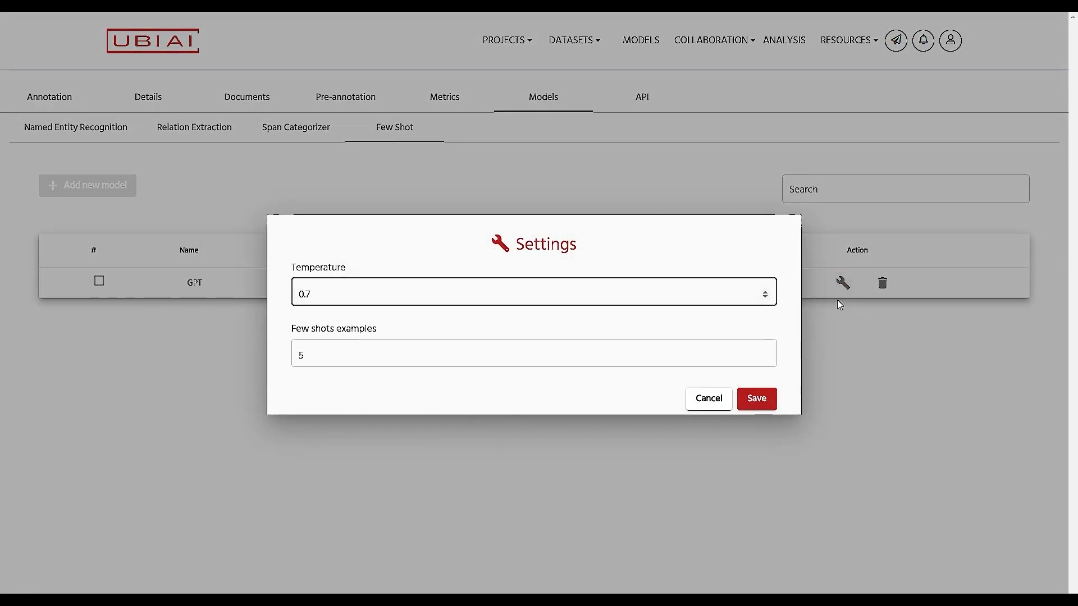
pyautogui.click(363, 352)
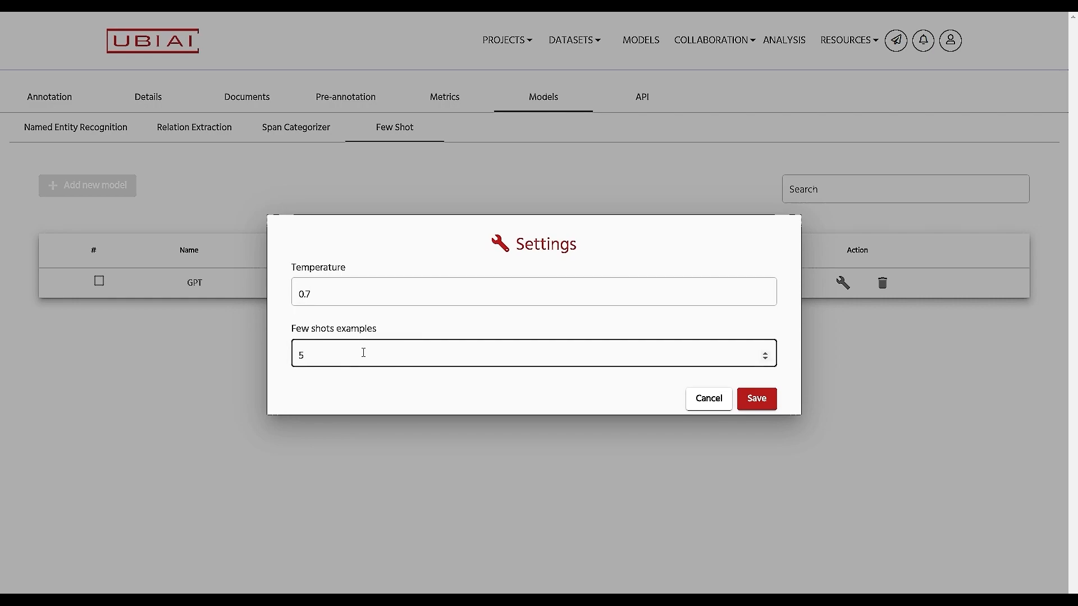
pyautogui.write('3')
pyautogui.click(343, 297)
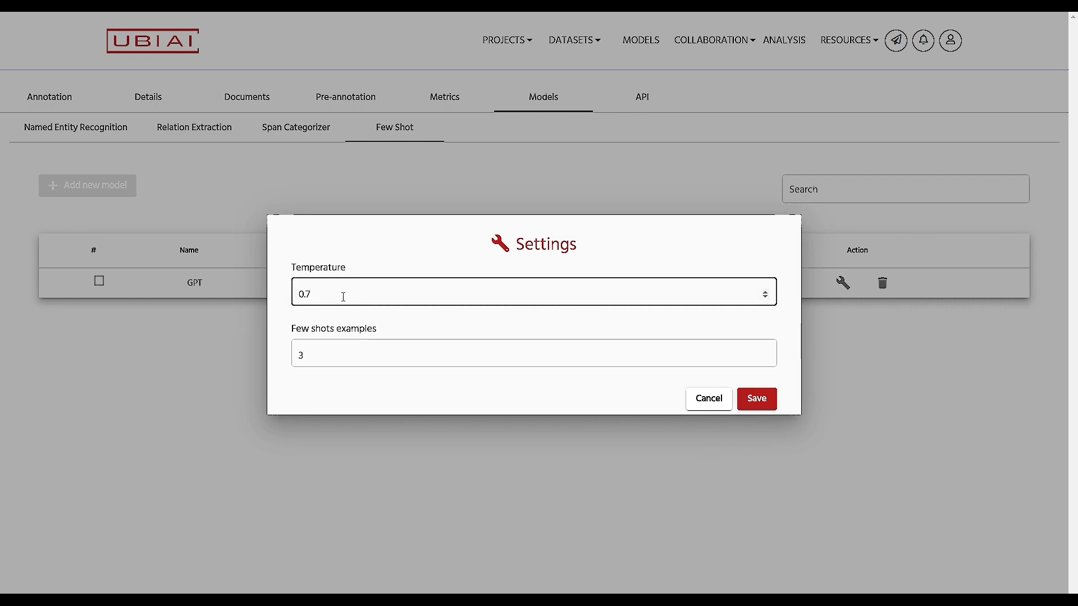
pyautogui.press('BackSpace')
pyautogui.write('5')
pyautogui.click(760, 400)
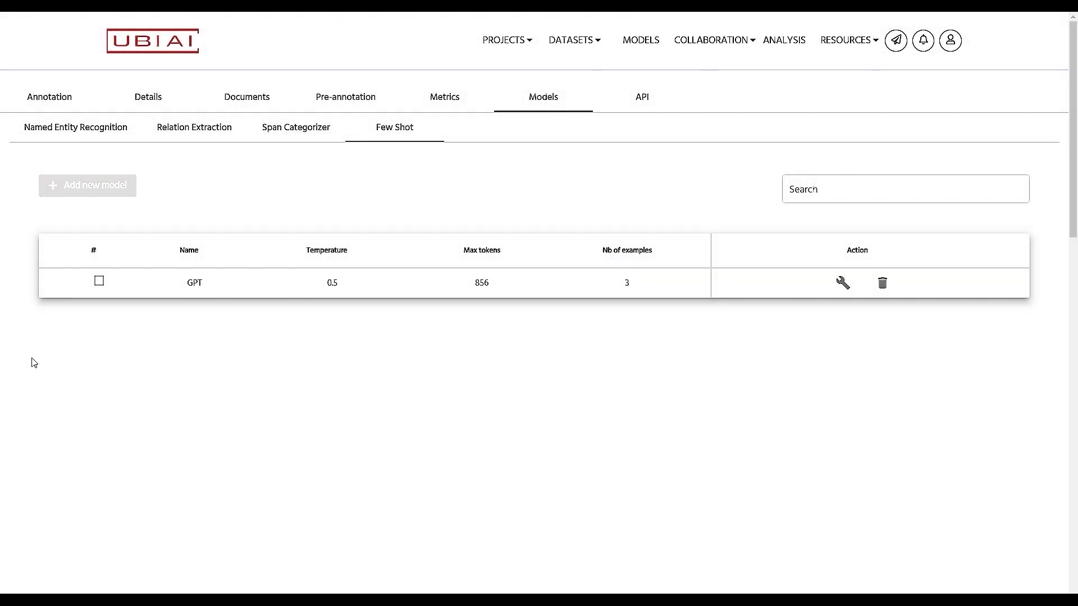
# Step: Select the GPT Few Shot model for labeling and return to the annotation workspace on 003.jpg
pyautogui.click(99, 281)
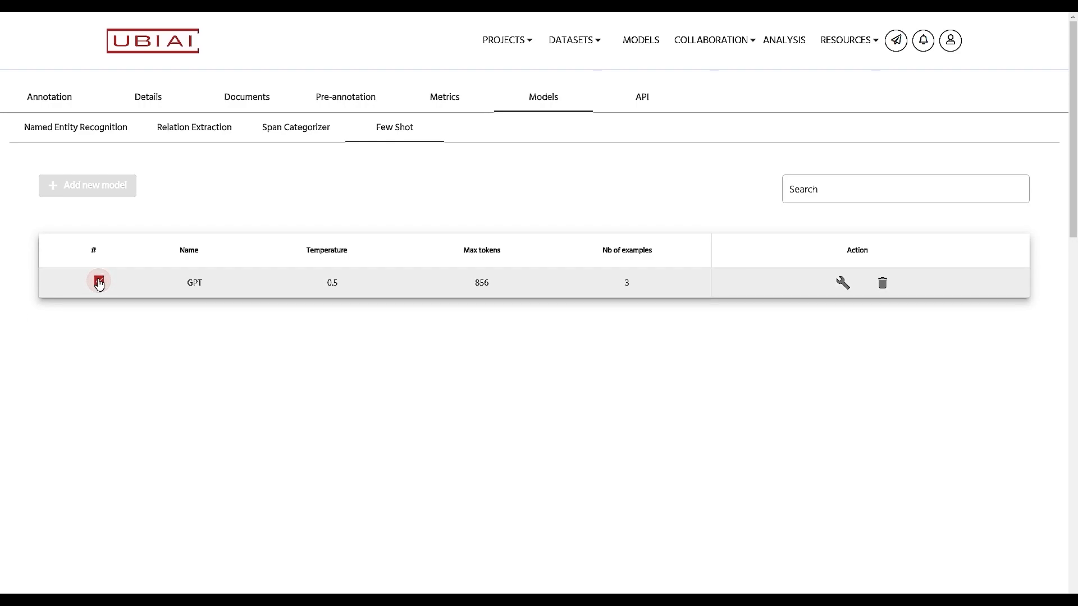
pyautogui.click(54, 100)
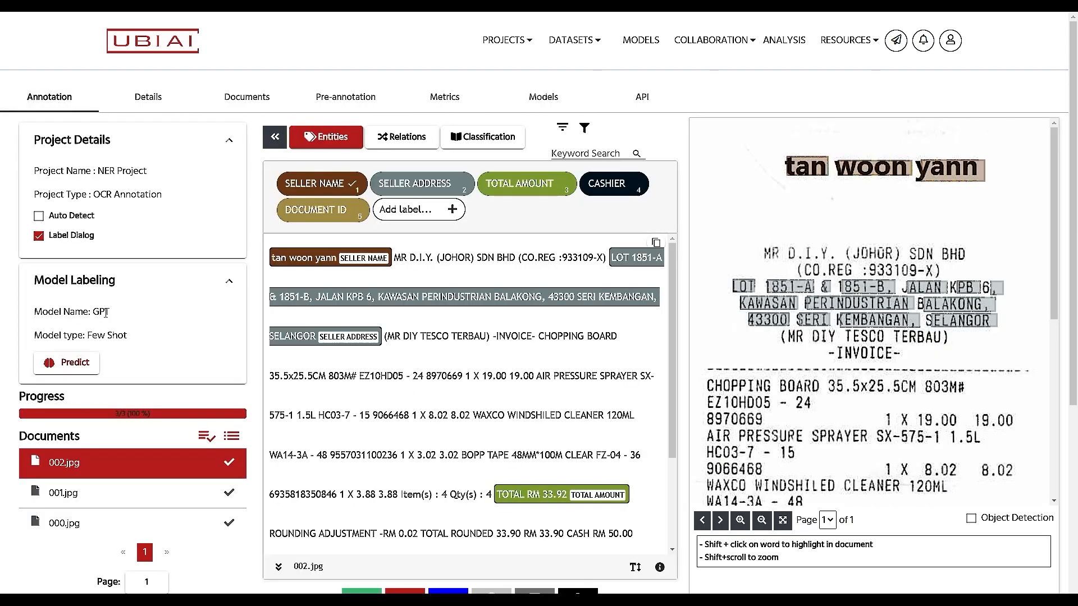
pyautogui.scroll(-4, 191, 523)
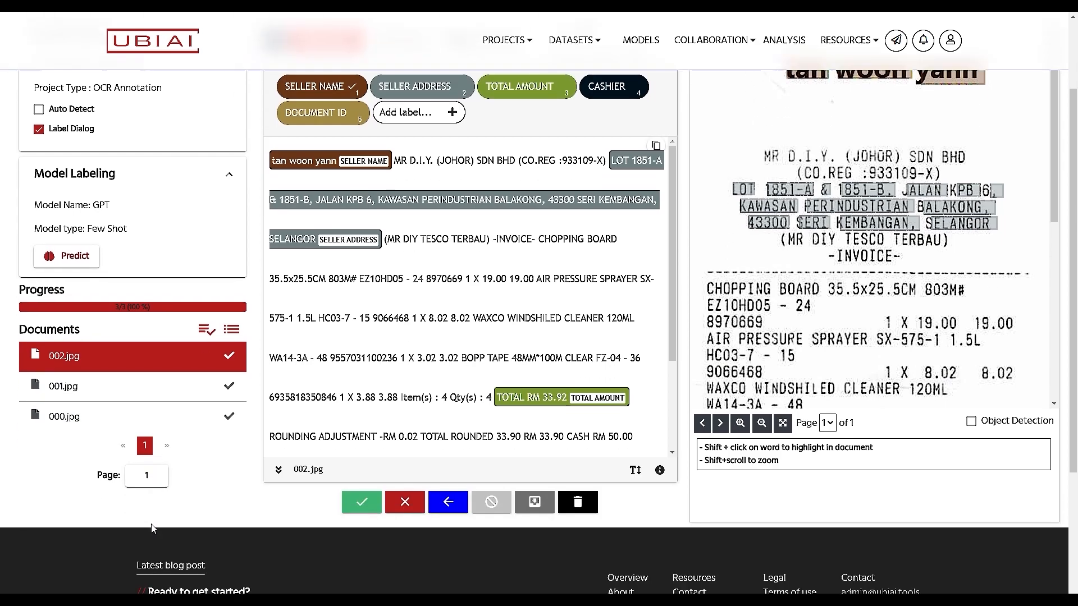
pyautogui.scroll(2, 98, 407)
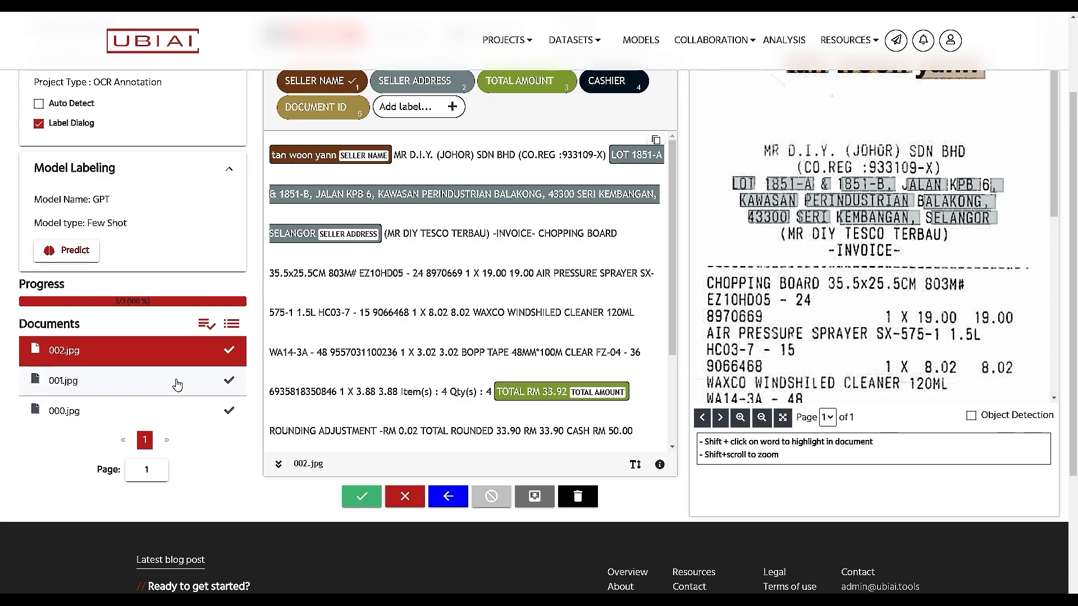
pyautogui.scroll(2, 337, 421)
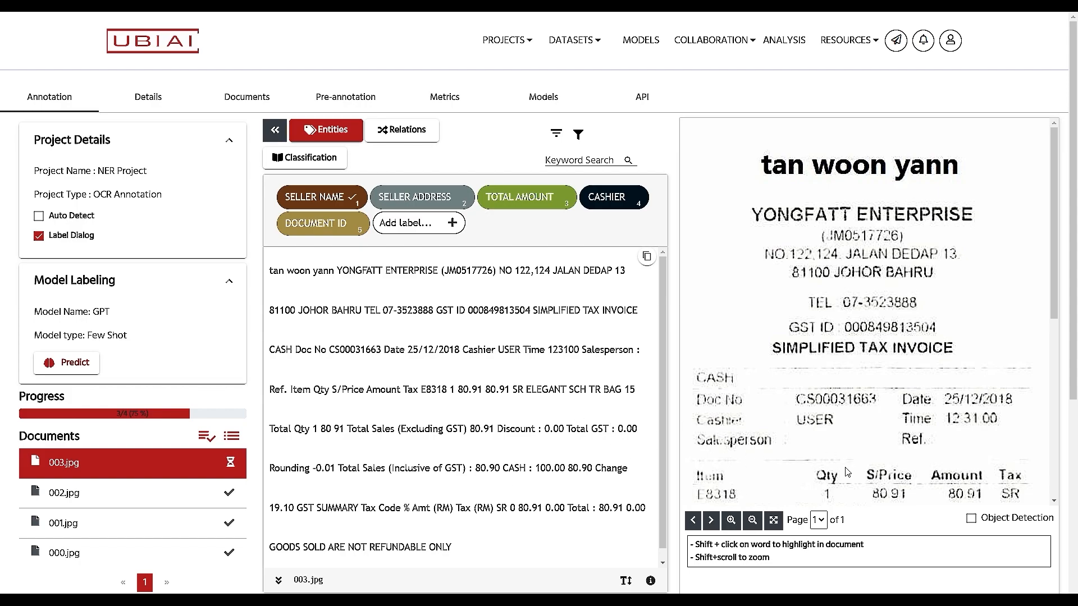
pyautogui.scroll(-3, 846, 471)
pyautogui.scroll(3, 847, 471)
pyautogui.scroll(-5, 988, 491)
pyautogui.scroll(5, 988, 490)
# Step: Run GPT predictions on receipt 003.jpg and review the predicted entities
pyautogui.click(73, 364)
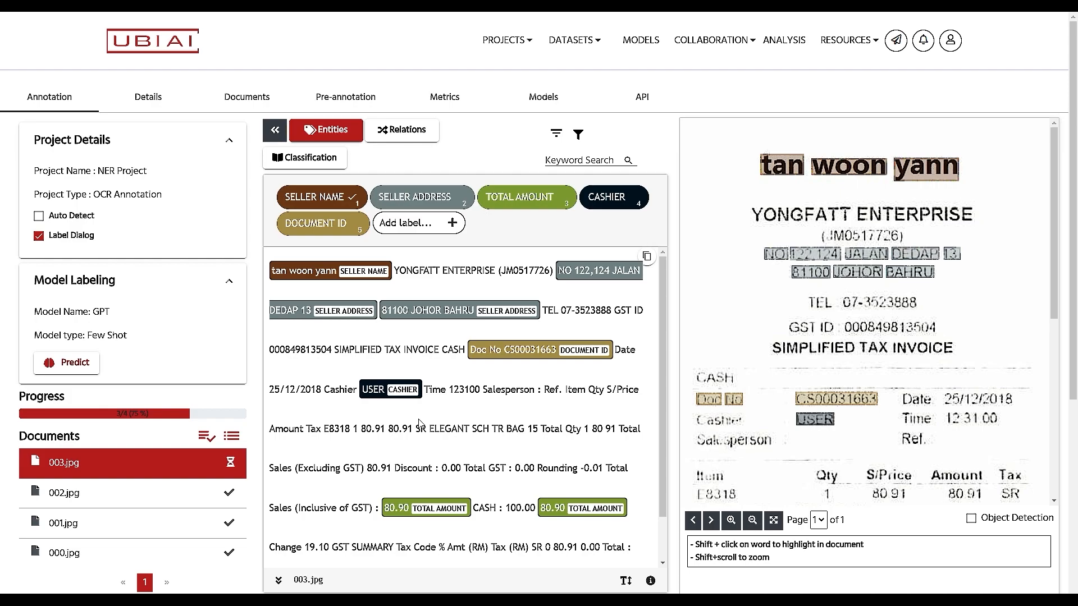
pyautogui.scroll(-1, 419, 423)
pyautogui.scroll(-4, 918, 472)
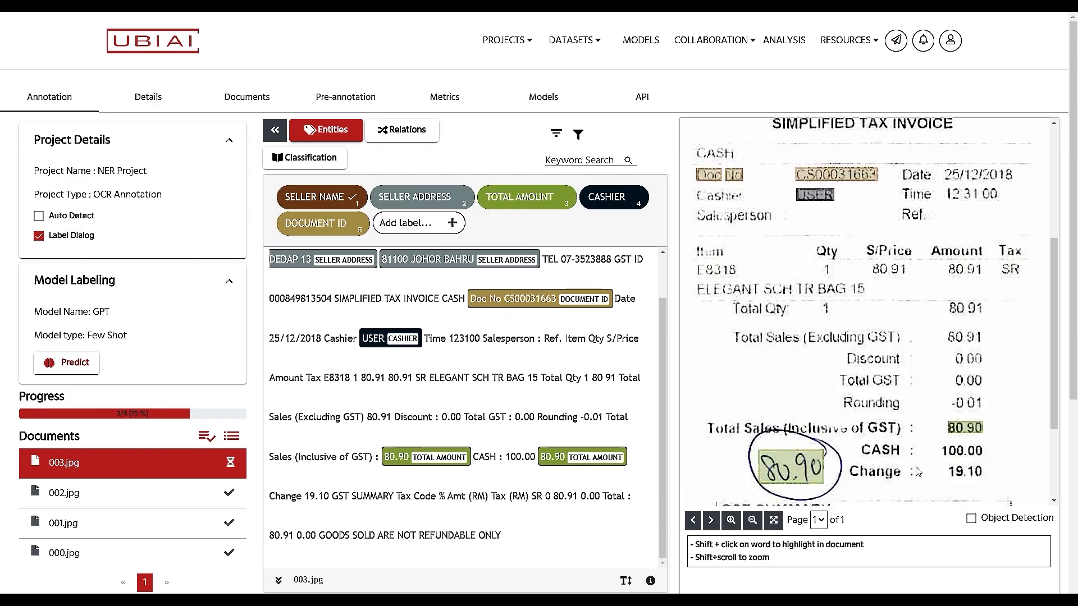
pyautogui.moveTo(437, 465)
pyautogui.scroll(-2, 441, 457)
pyautogui.scroll(1, 443, 459)
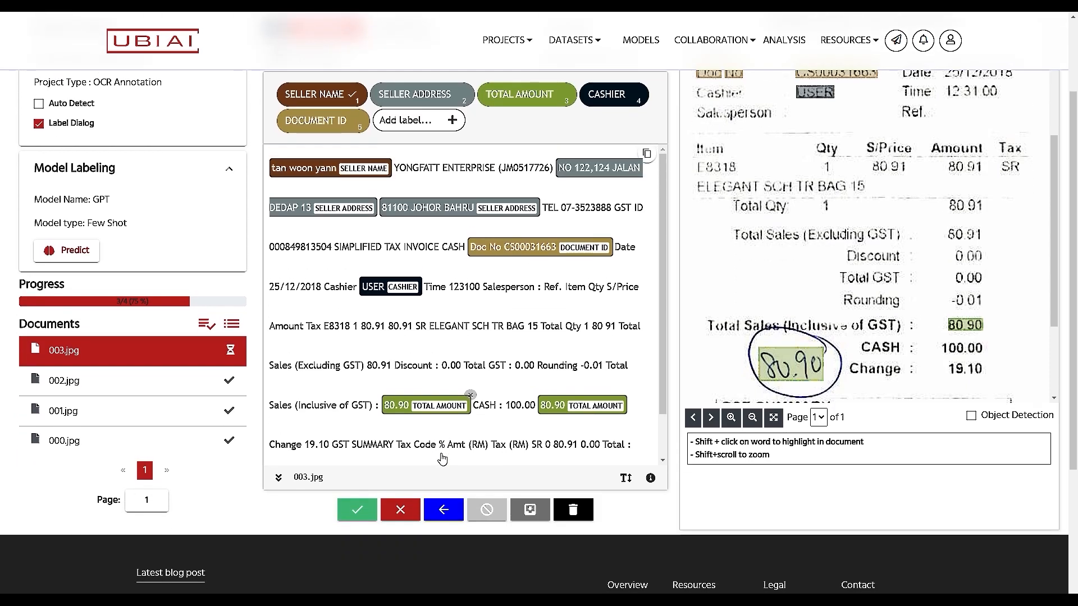
pyautogui.scroll(2, 627, 395)
pyautogui.scroll(3, 893, 385)
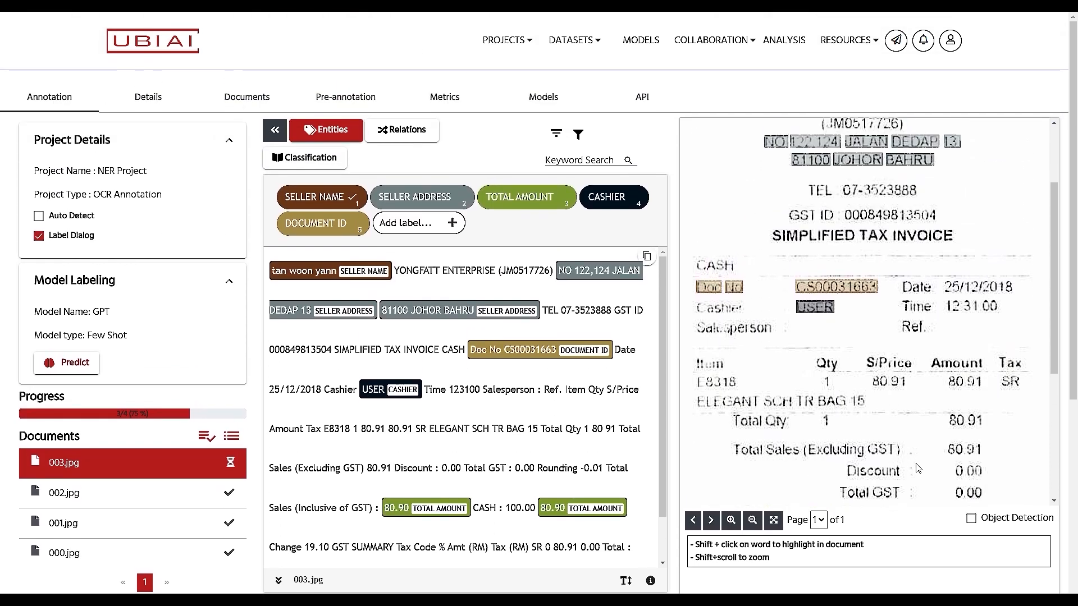
pyautogui.scroll(2, 918, 469)
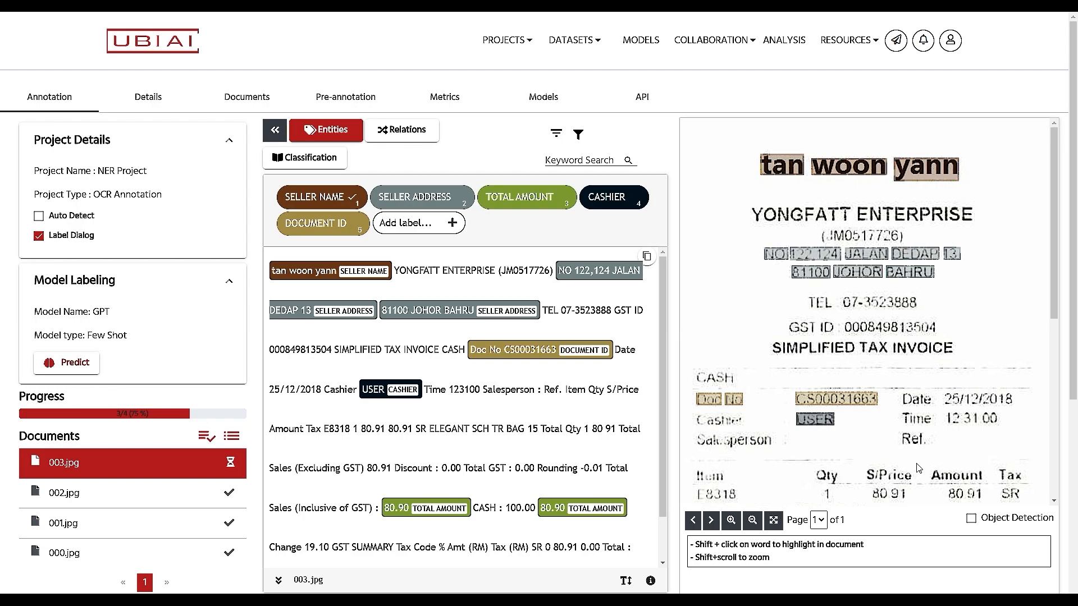
# Step: Validate receipt 003.jpg so the next receipt, 004.jpg, loads
pyautogui.scroll(-1, 402, 451)
pyautogui.scroll(-3, 727, 425)
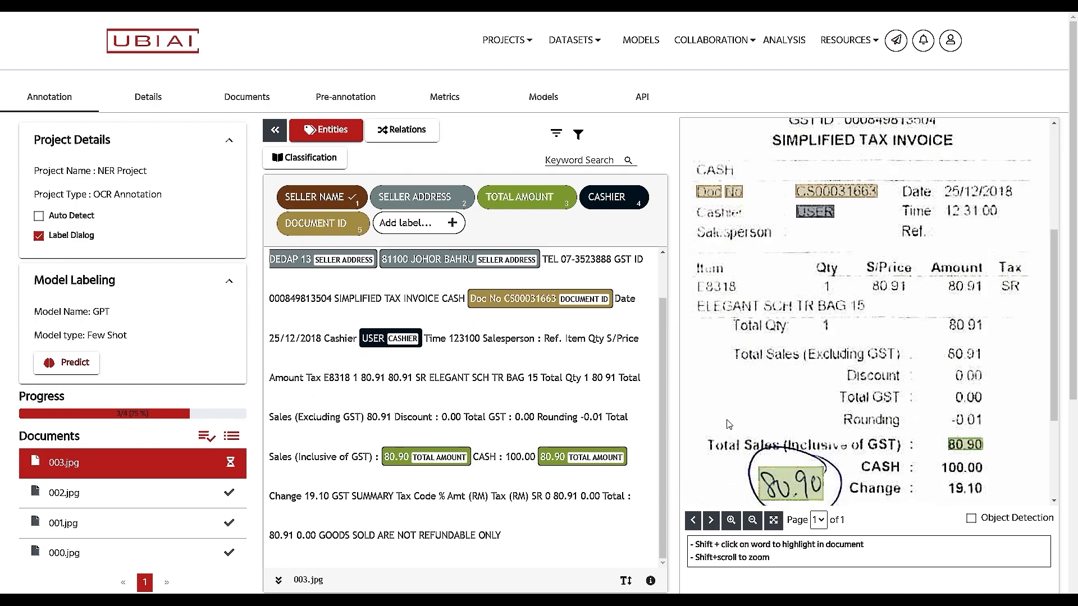
pyautogui.scroll(-2, 728, 424)
pyautogui.scroll(-3, 349, 409)
pyautogui.click(360, 400)
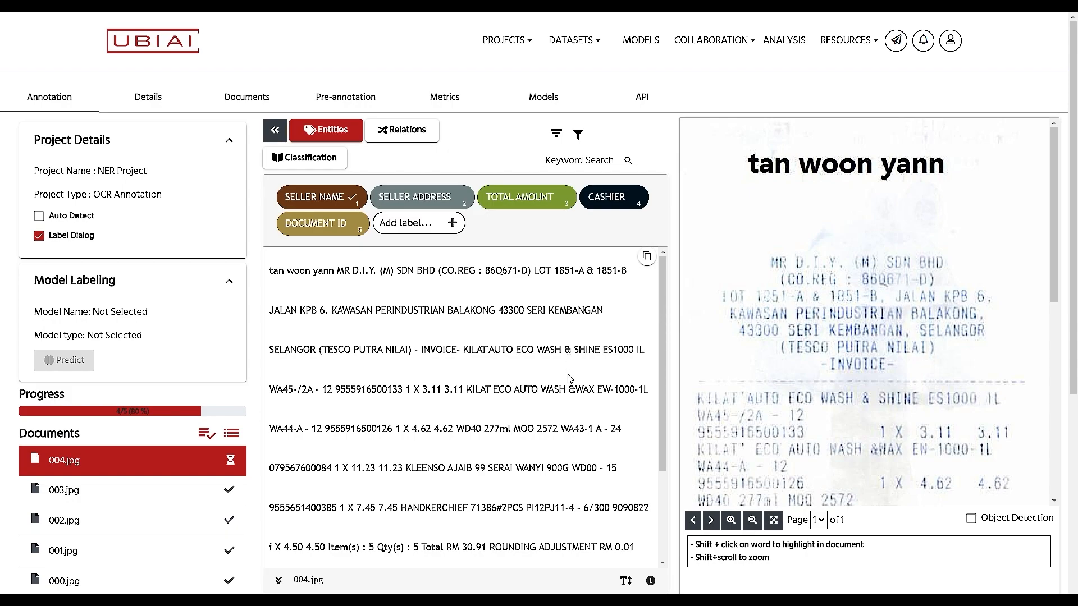
# Step: Create the 'Collab-1 for NER' collaboration on NER Project with guideline 'Testing Guideline'
pyautogui.click(734, 43)
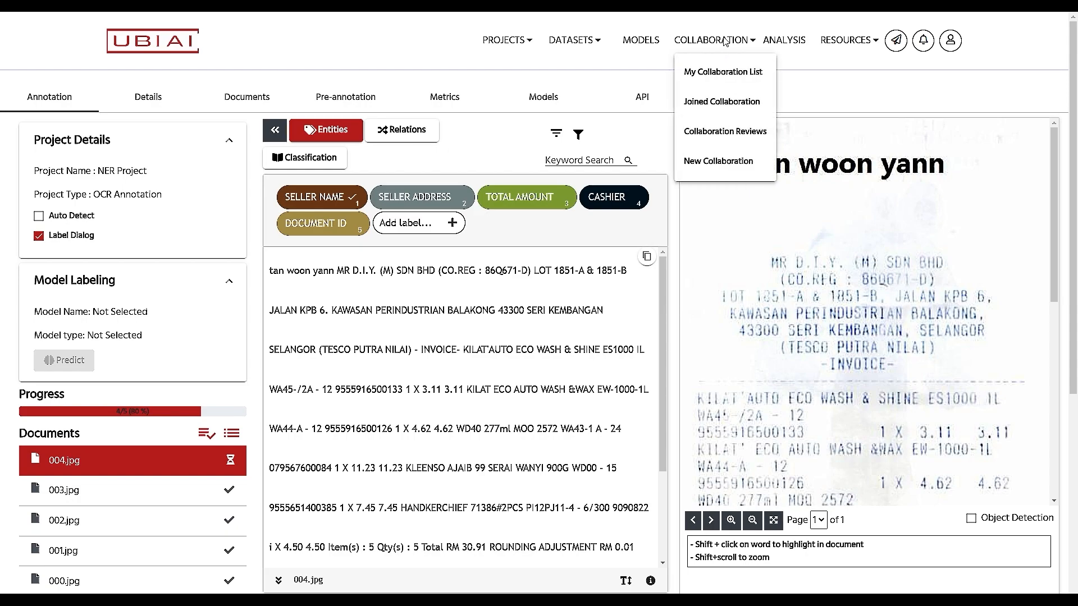
pyautogui.click(731, 167)
pyautogui.click(337, 316)
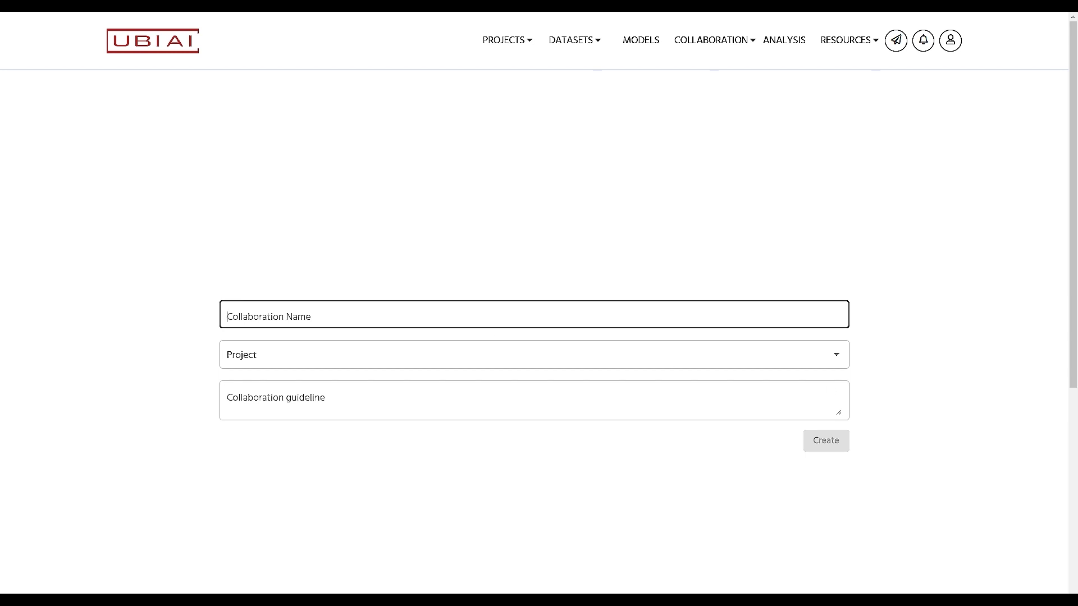
pyautogui.write('Collab-1 for NER')
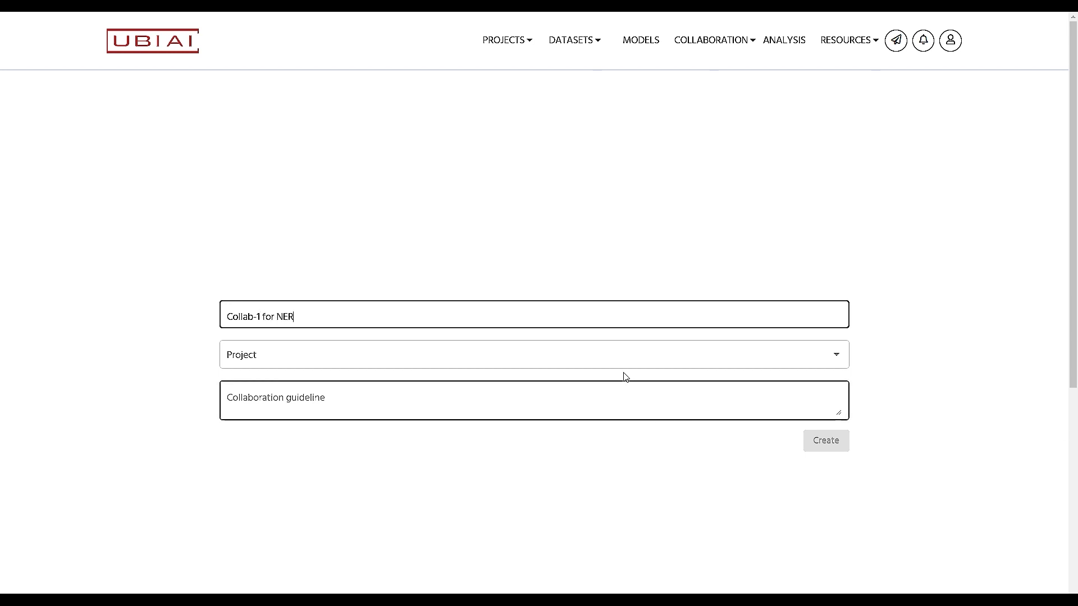
pyautogui.click(625, 355)
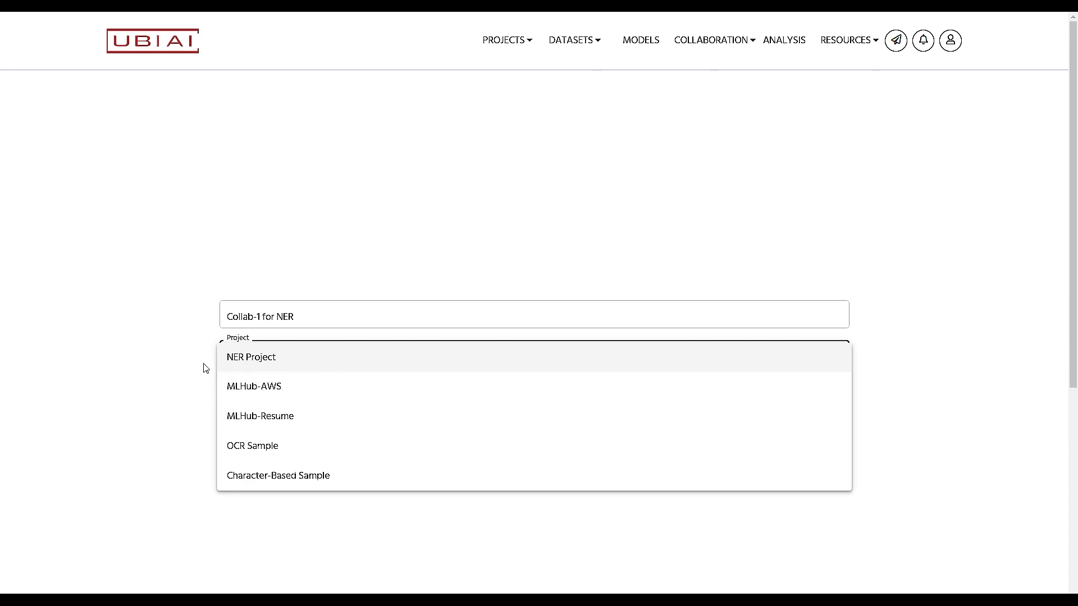
pyautogui.click(284, 363)
pyautogui.click(373, 405)
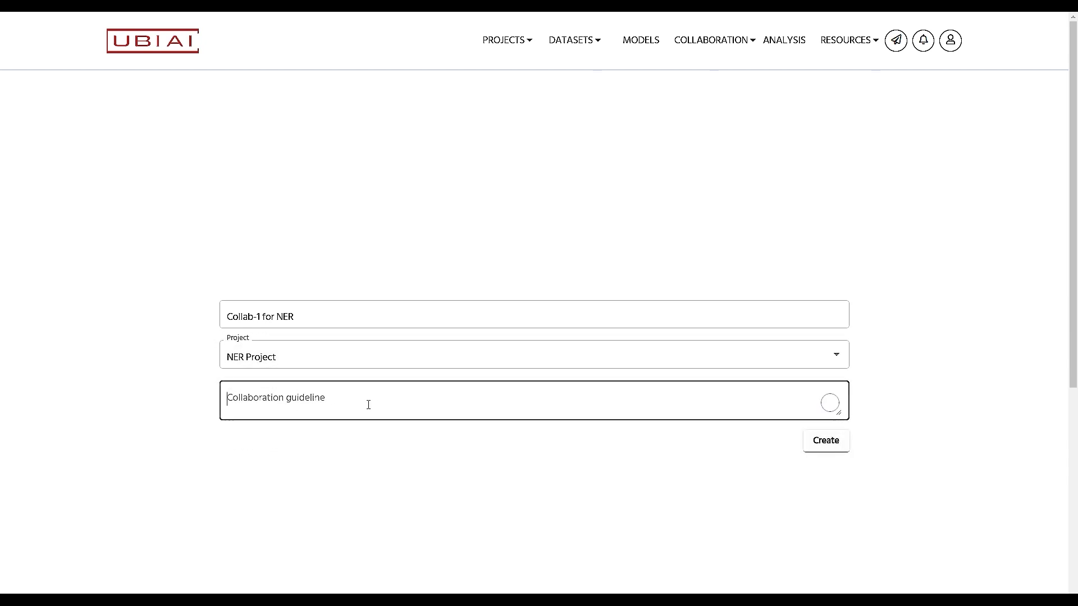
pyautogui.write('Te')
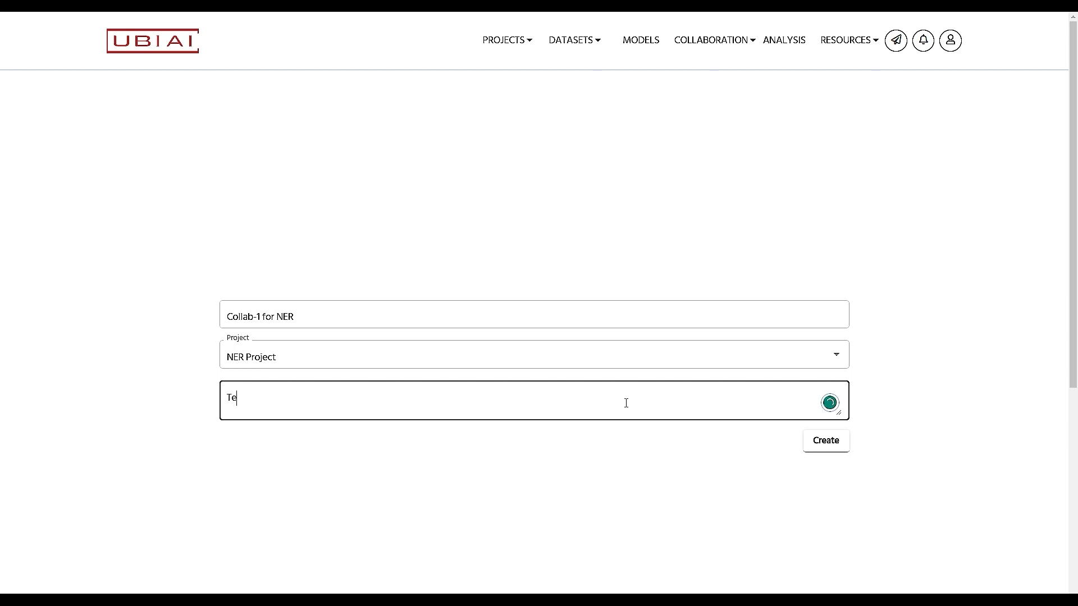
pyautogui.write('sting Guideline')
pyautogui.click(824, 443)
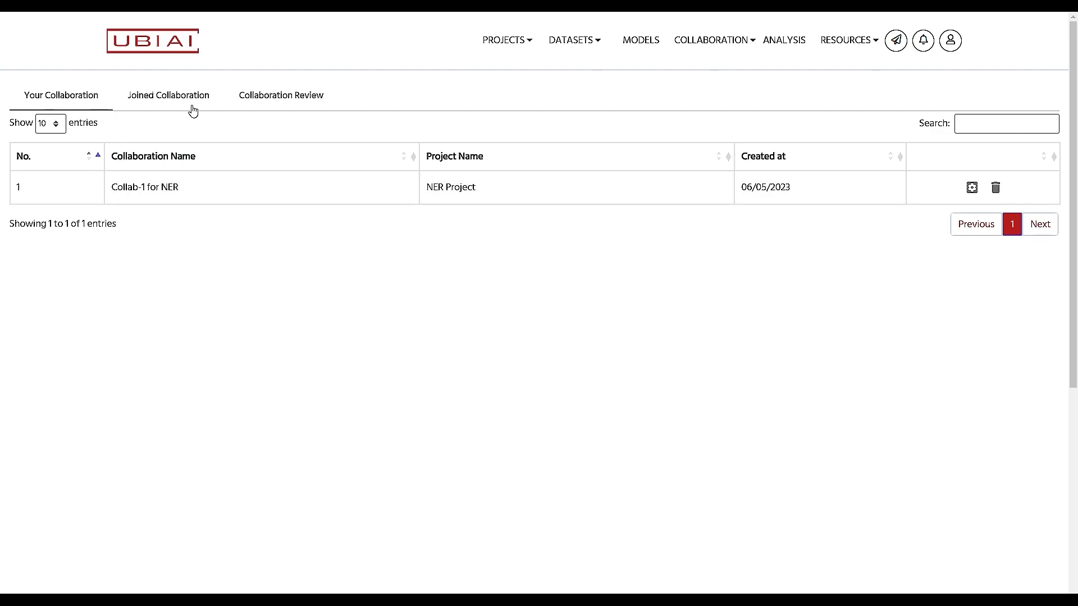
pyautogui.click(165, 99)
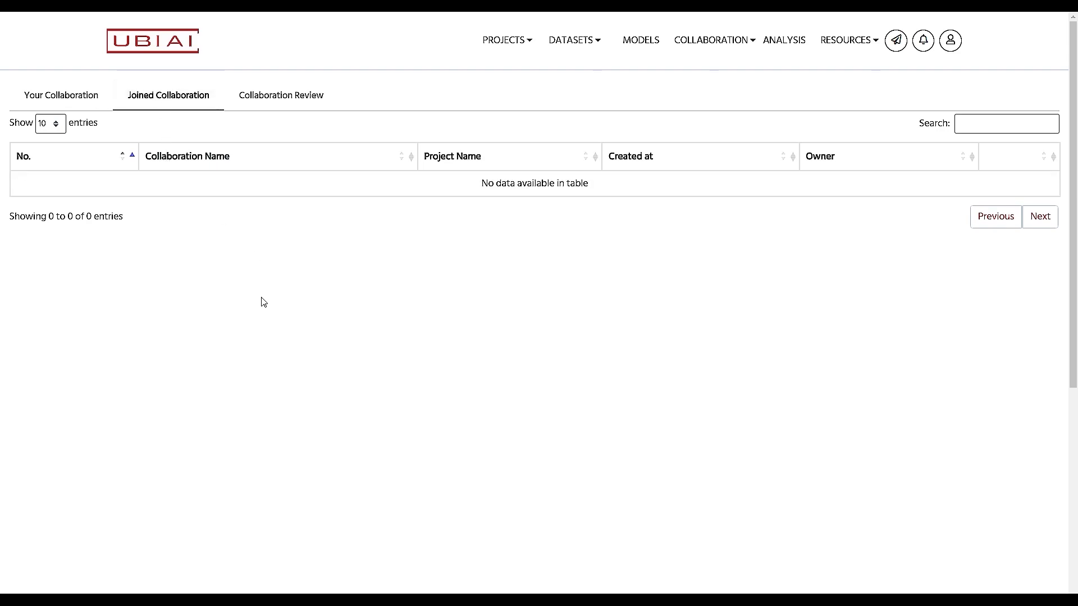
pyautogui.click(306, 97)
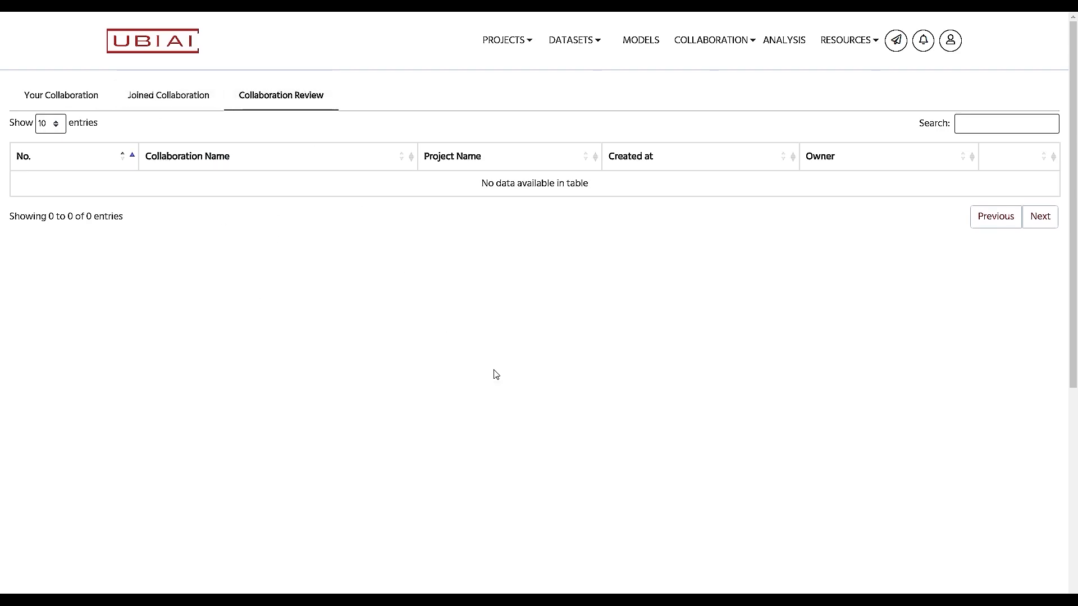
pyautogui.click(176, 101)
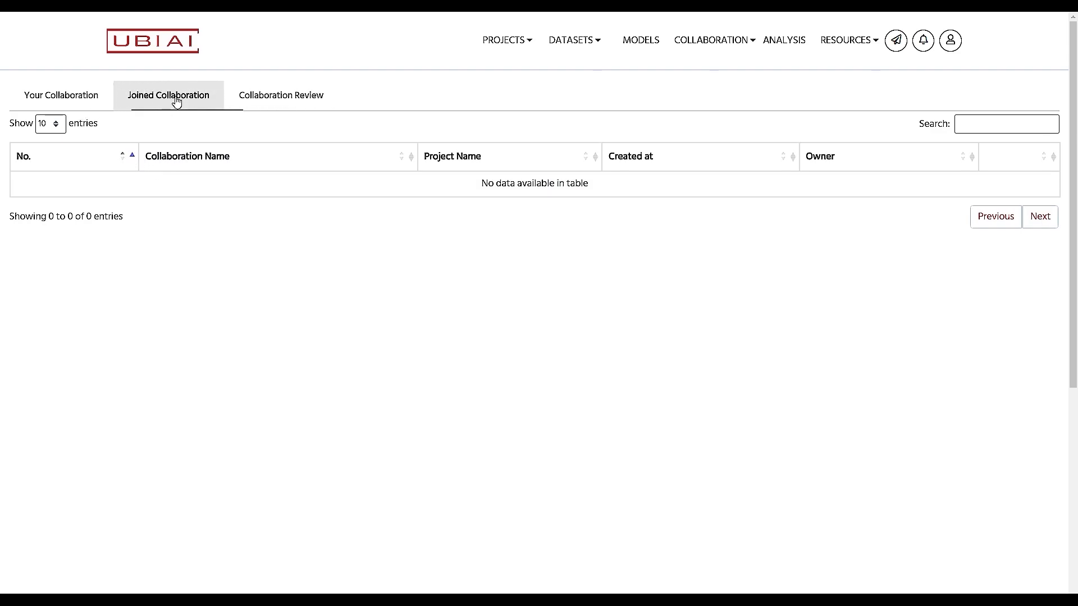
pyautogui.click(65, 104)
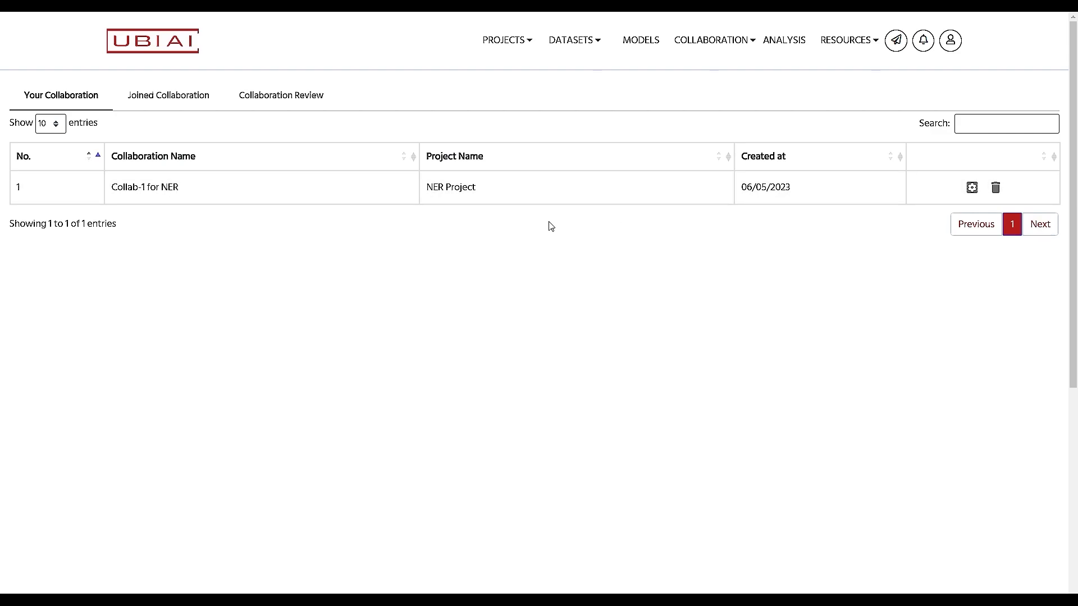
# Step: Browse the Team, Task, IAA and Details tabs of Collab-1 for NER, ending on Team
pyautogui.click(971, 189)
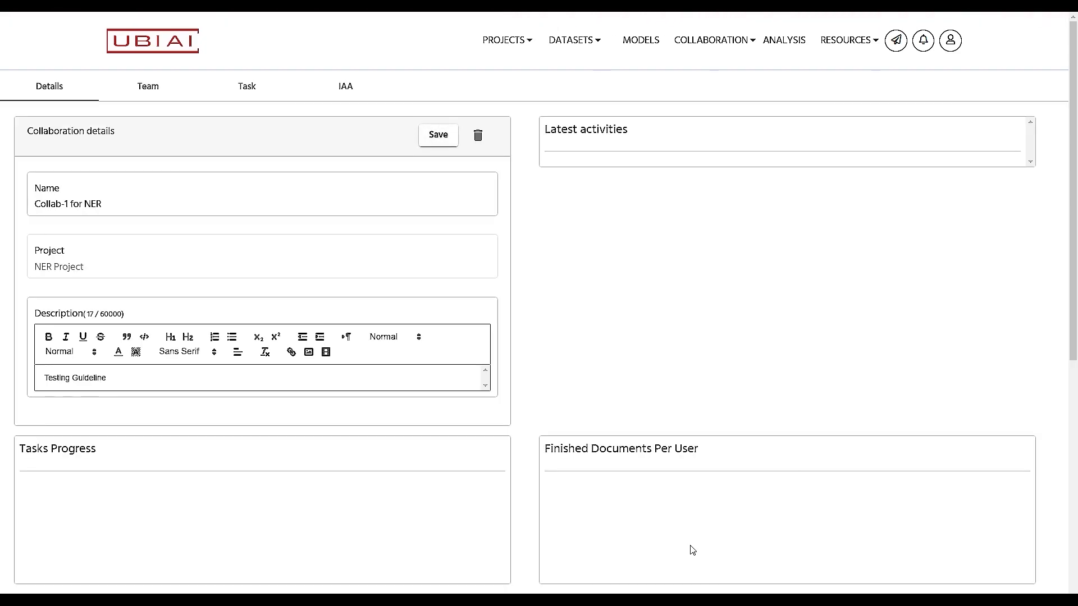
pyautogui.scroll(-2, 765, 505)
pyautogui.scroll(2, 765, 505)
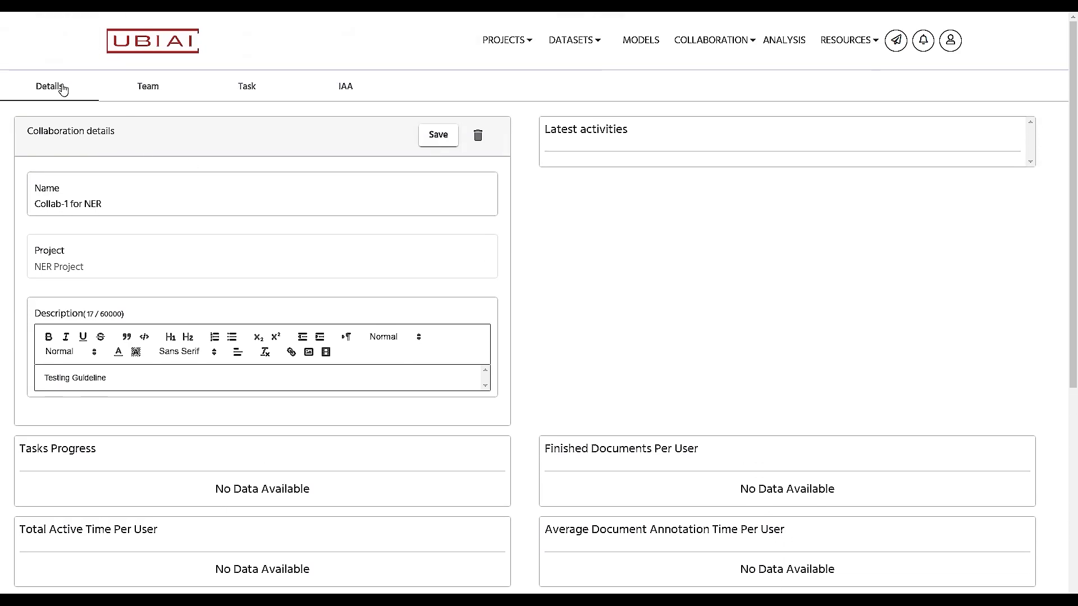
pyautogui.click(148, 101)
pyautogui.click(259, 101)
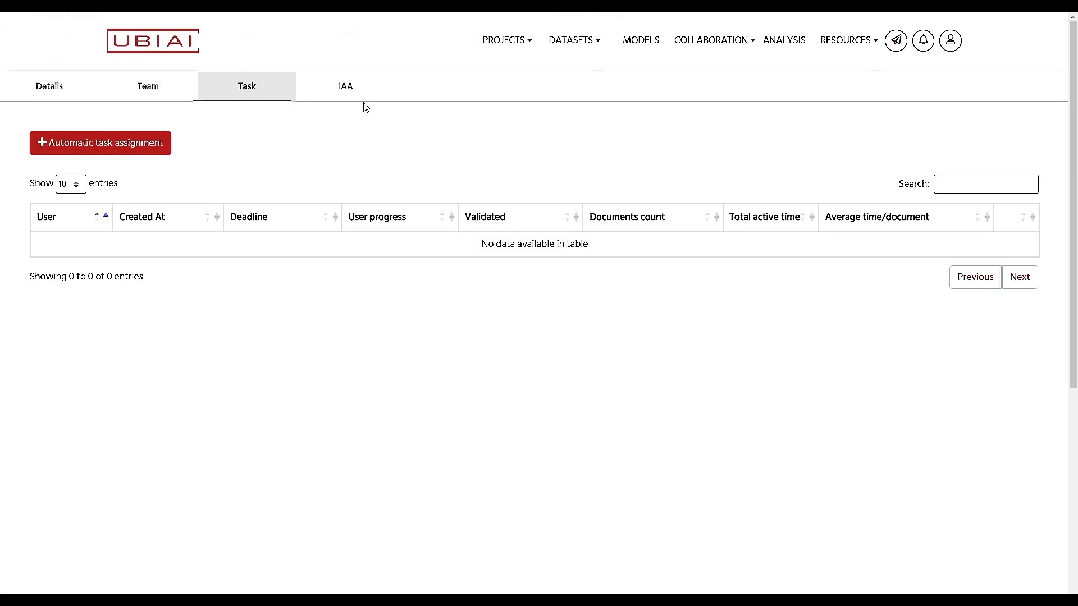
pyautogui.click(349, 98)
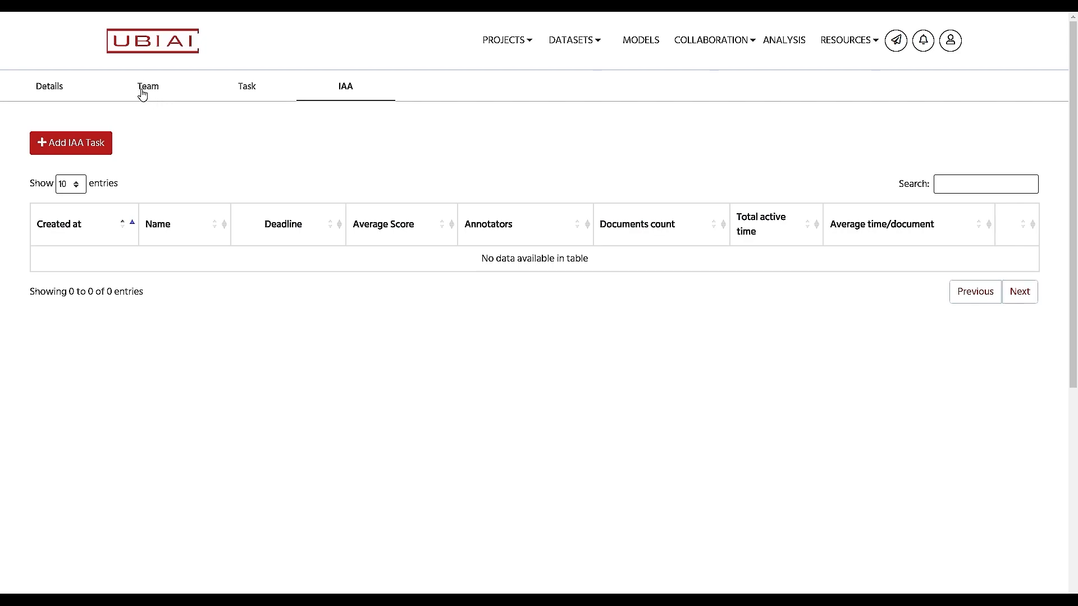
pyautogui.click(76, 97)
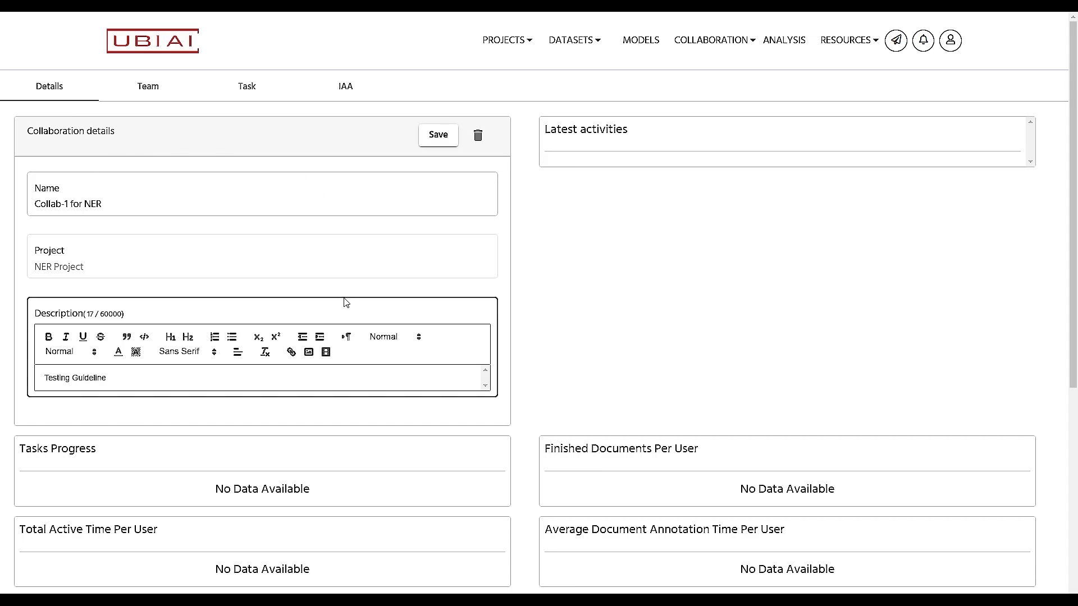
pyautogui.click(144, 92)
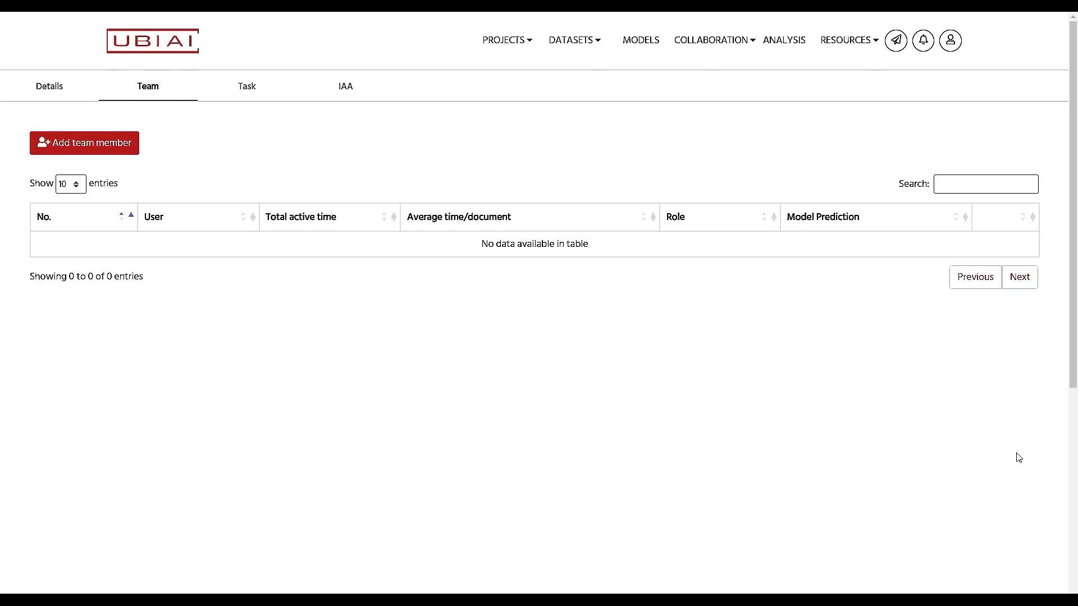
# Step: Invite a new team member by their e-mail address with a short greeting message
pyautogui.click(101, 144)
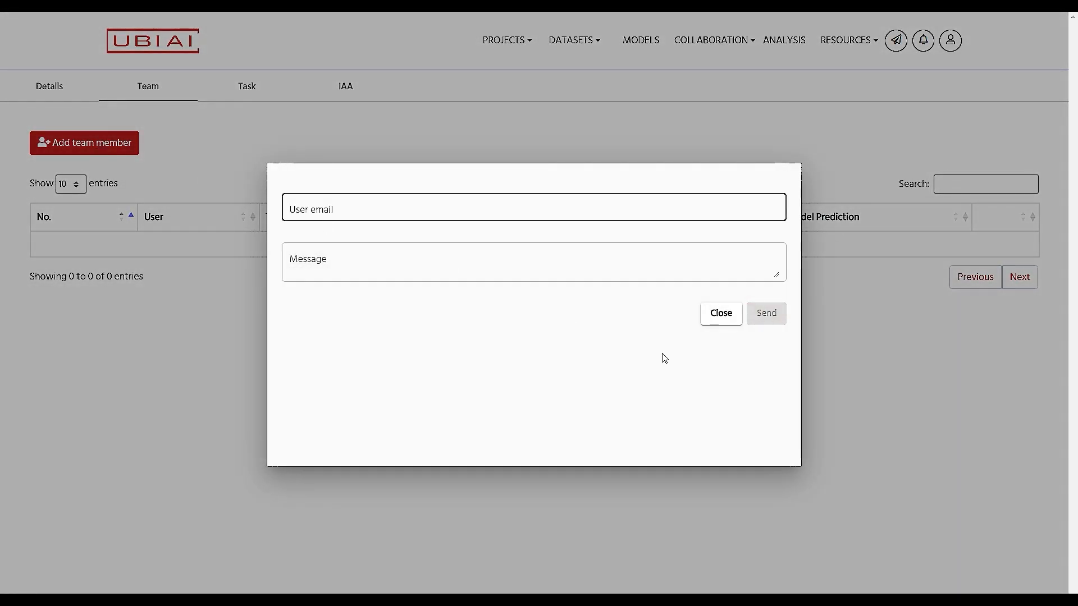
pyautogui.press('Tab')
pyautogui.write('Hi John')
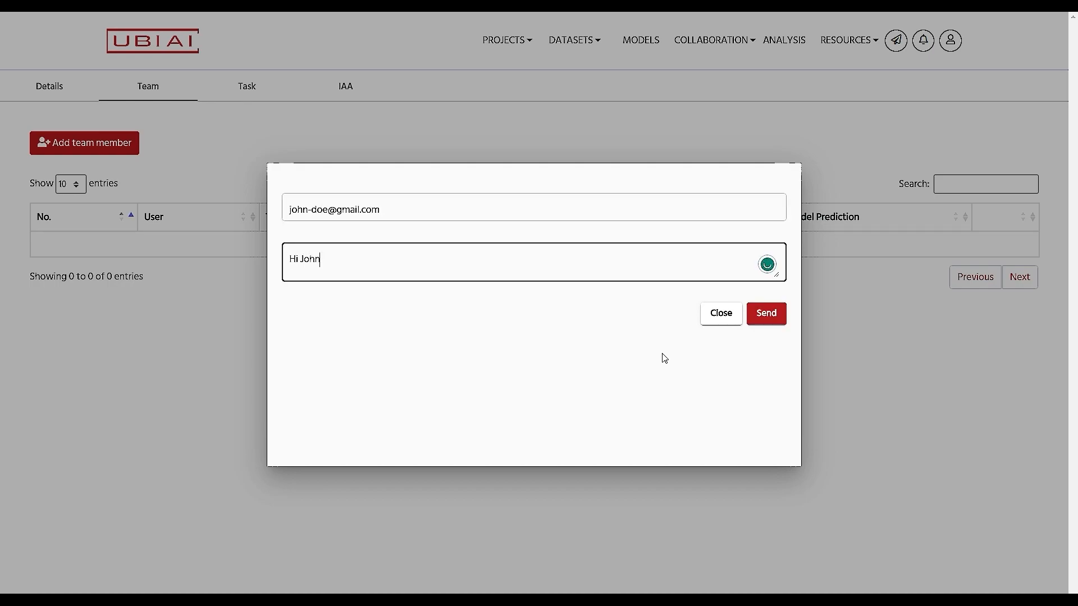
pyautogui.click(772, 314)
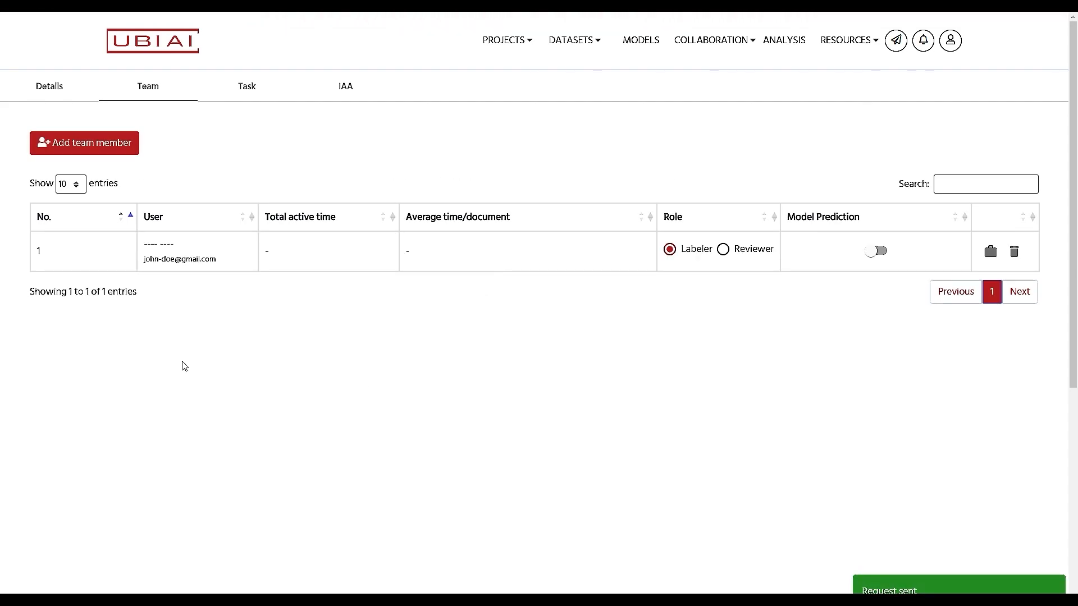
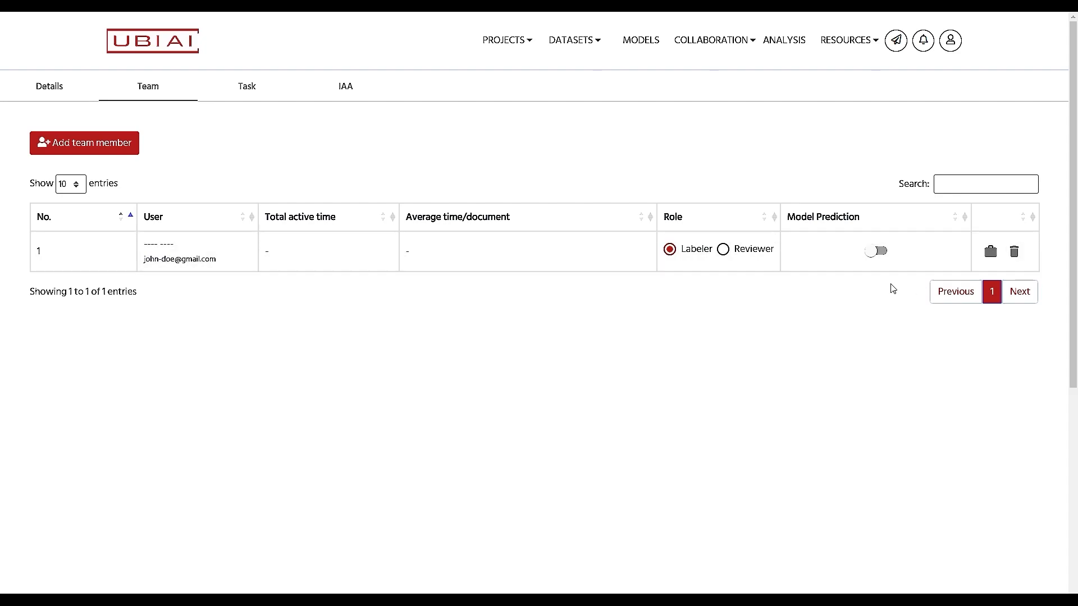
# Step: Create a user task for the team member that includes only the document 004.jpg
pyautogui.click(991, 262)
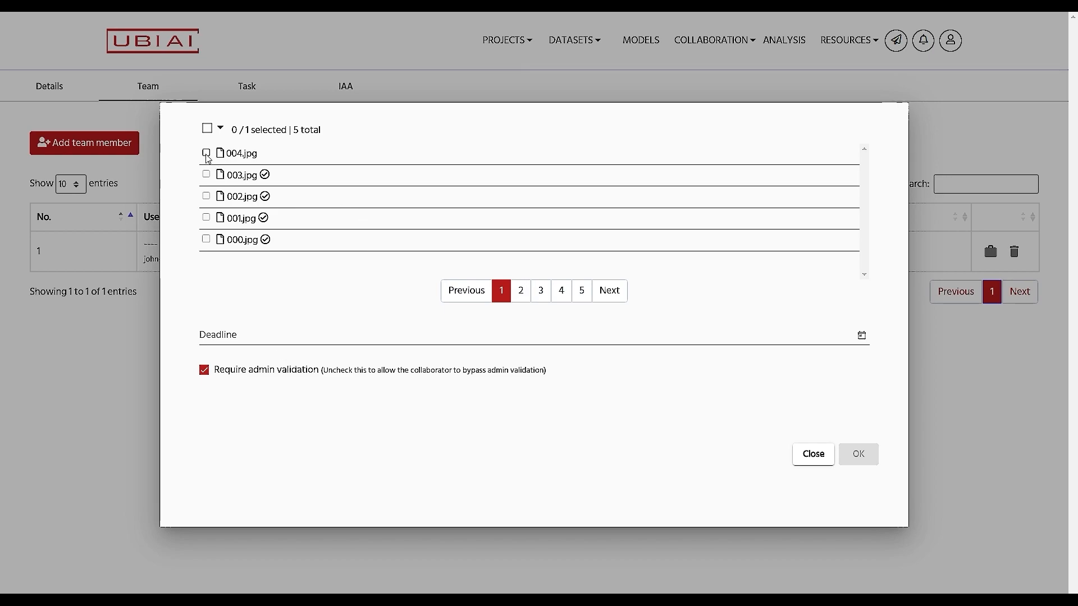
pyautogui.click(206, 154)
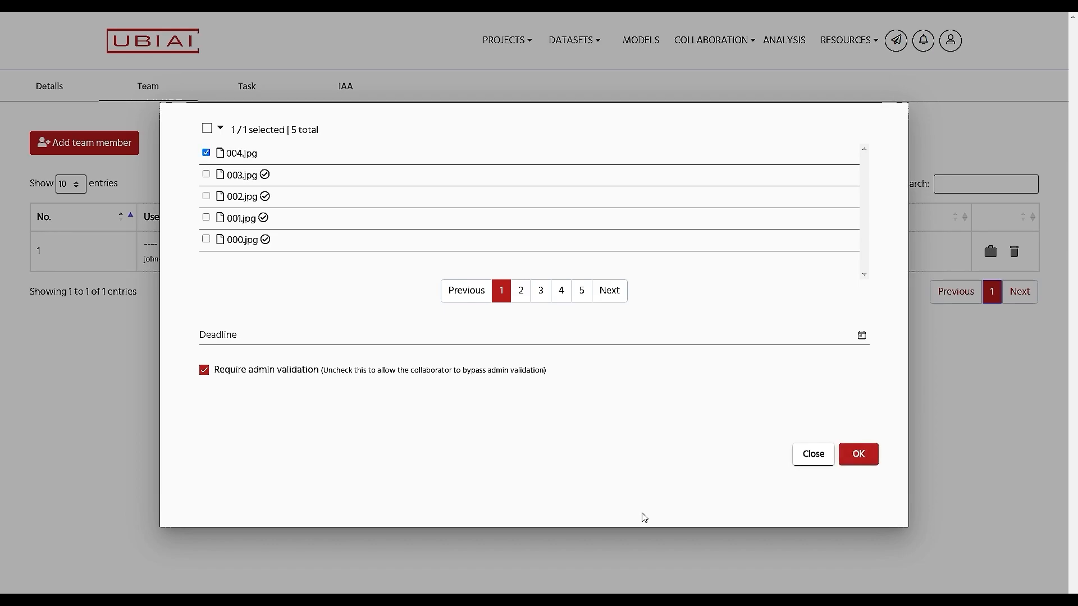
pyautogui.click(858, 454)
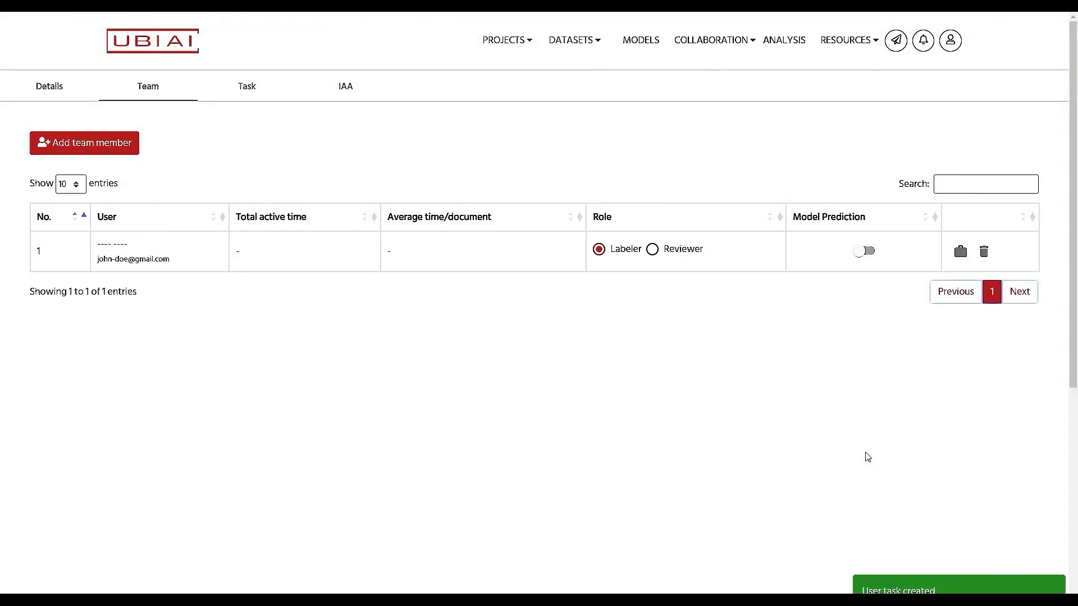
# Step: Review the Task tab, where the member's one-document task shows a 06/12/2023 deadline and 0% progress
pyautogui.click(246, 92)
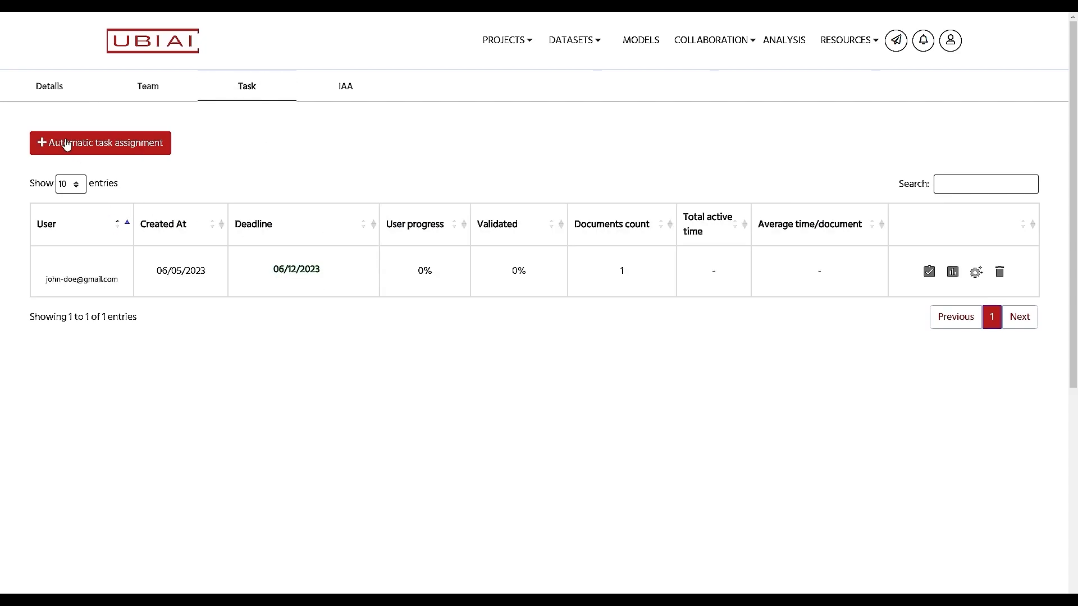
pyautogui.click(83, 151)
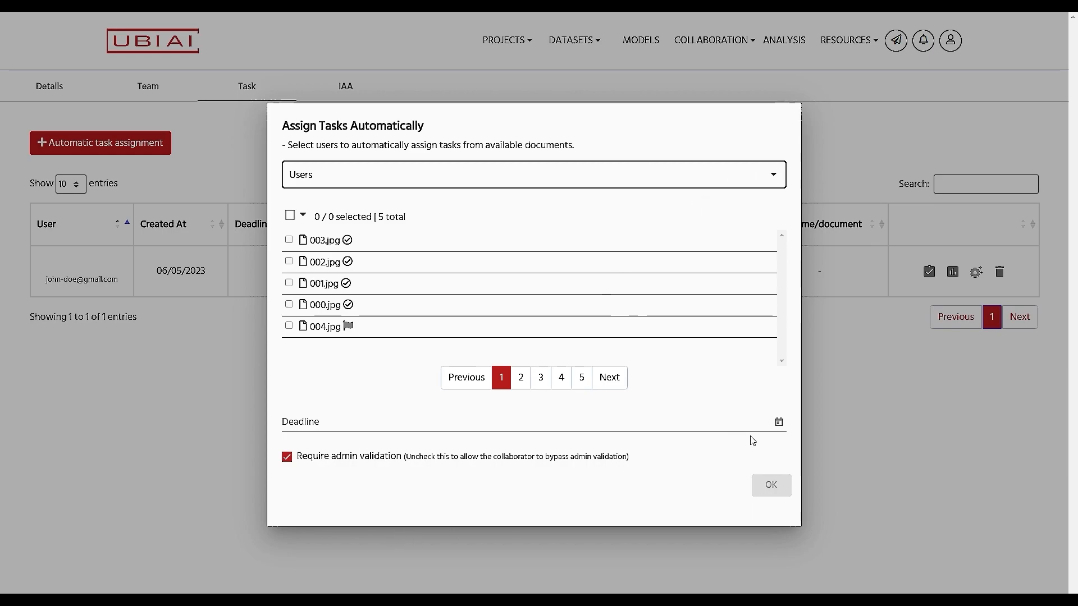
pyautogui.press('Escape')
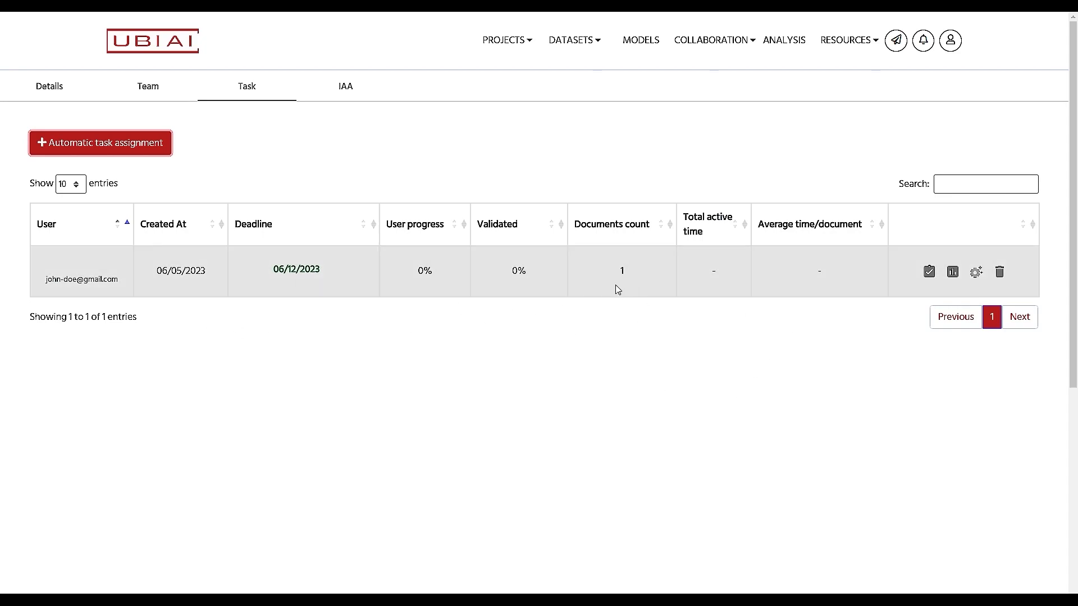
pyautogui.click(285, 367)
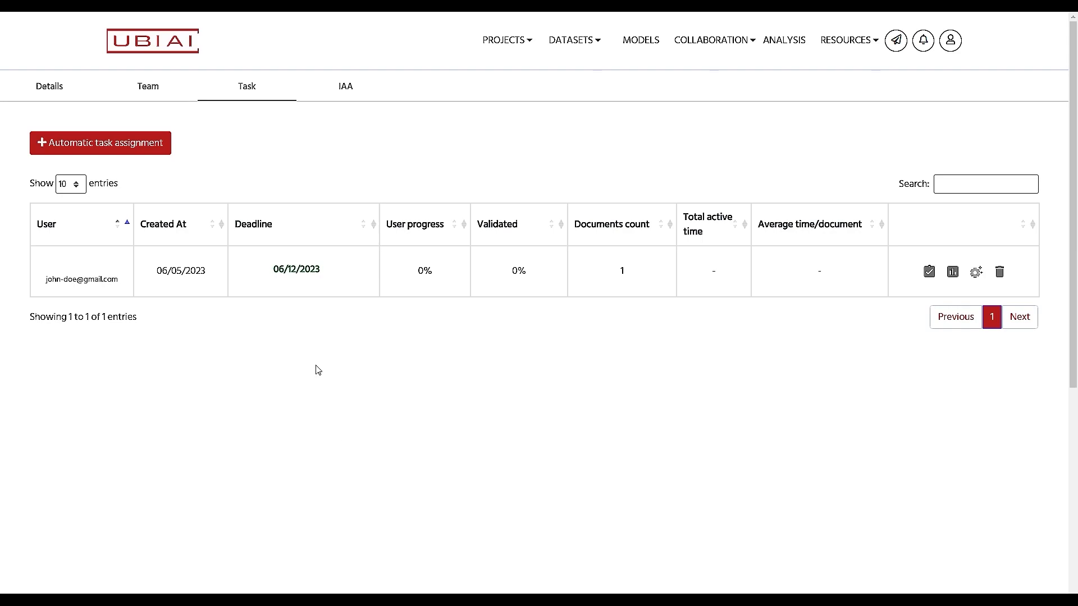
pyautogui.click(49, 90)
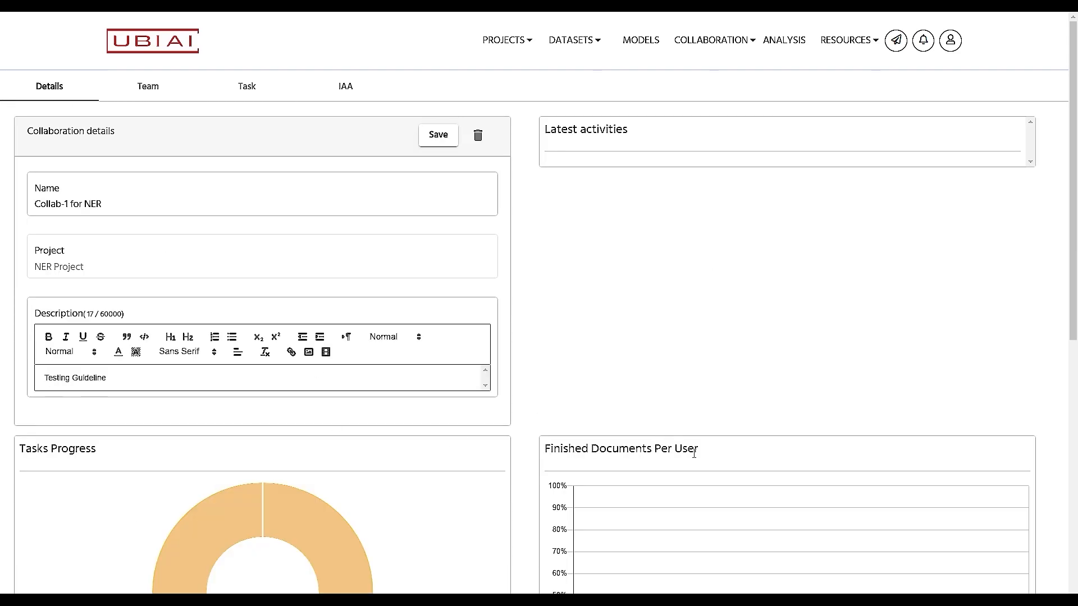
pyautogui.scroll(-2, 694, 454)
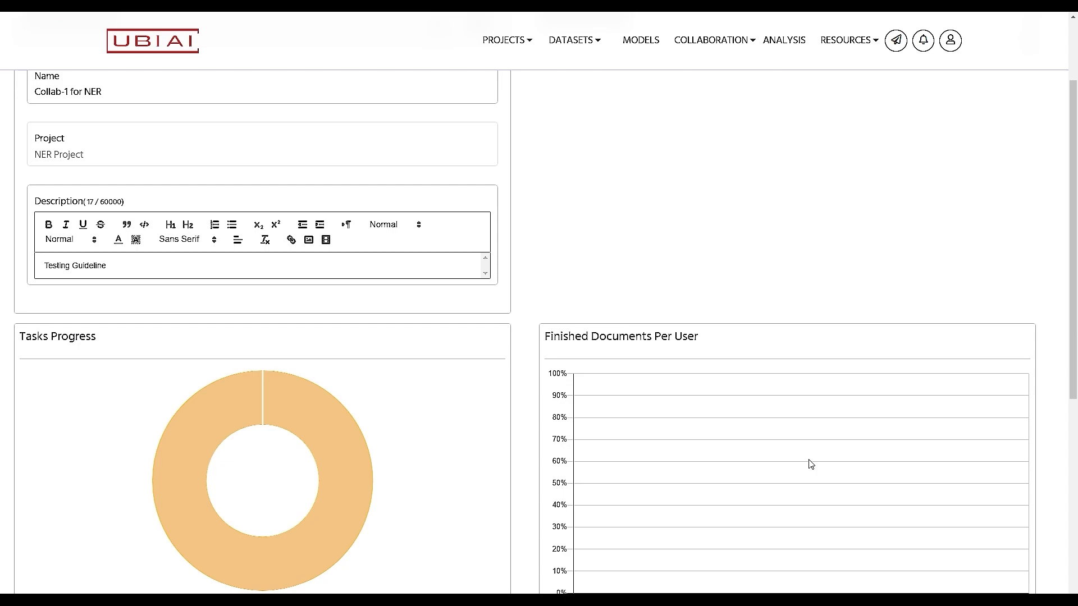
pyautogui.scroll(-7, 810, 463)
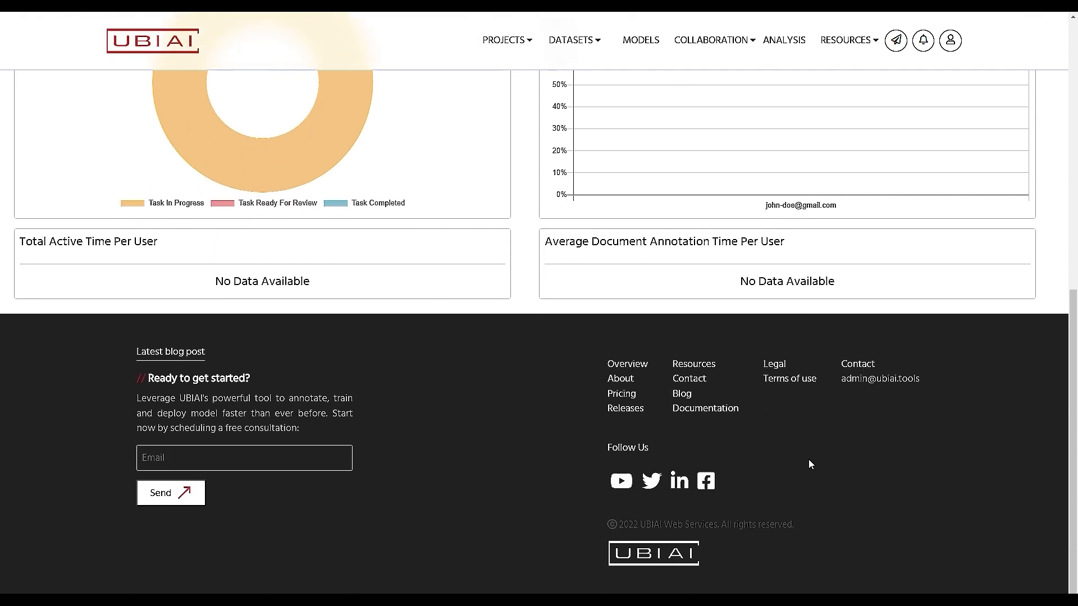
pyautogui.scroll(3, 810, 463)
pyautogui.scroll(3, 810, 464)
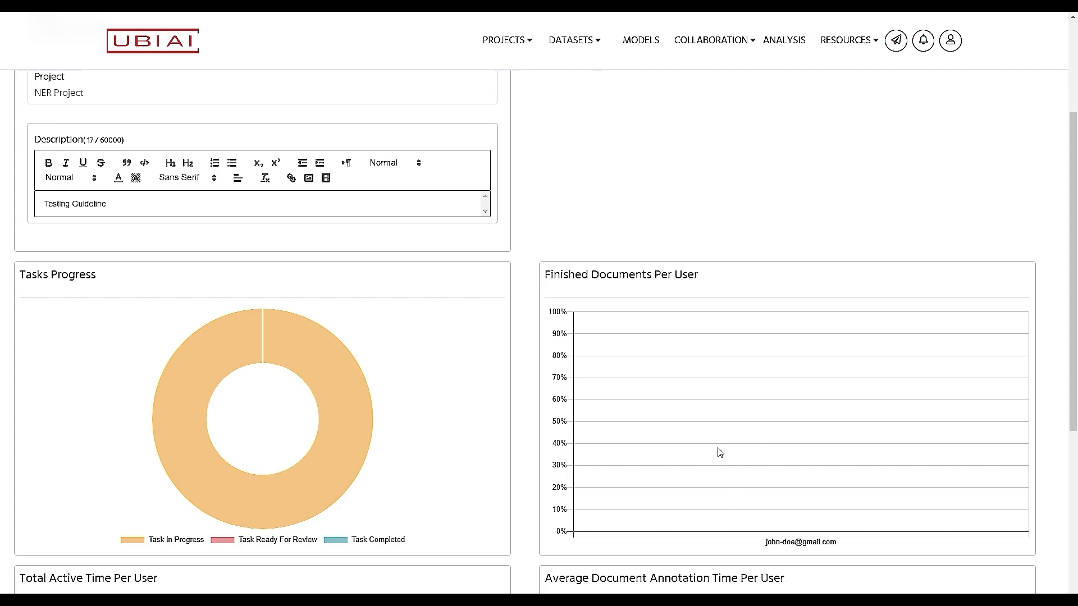
pyautogui.scroll(3, 720, 452)
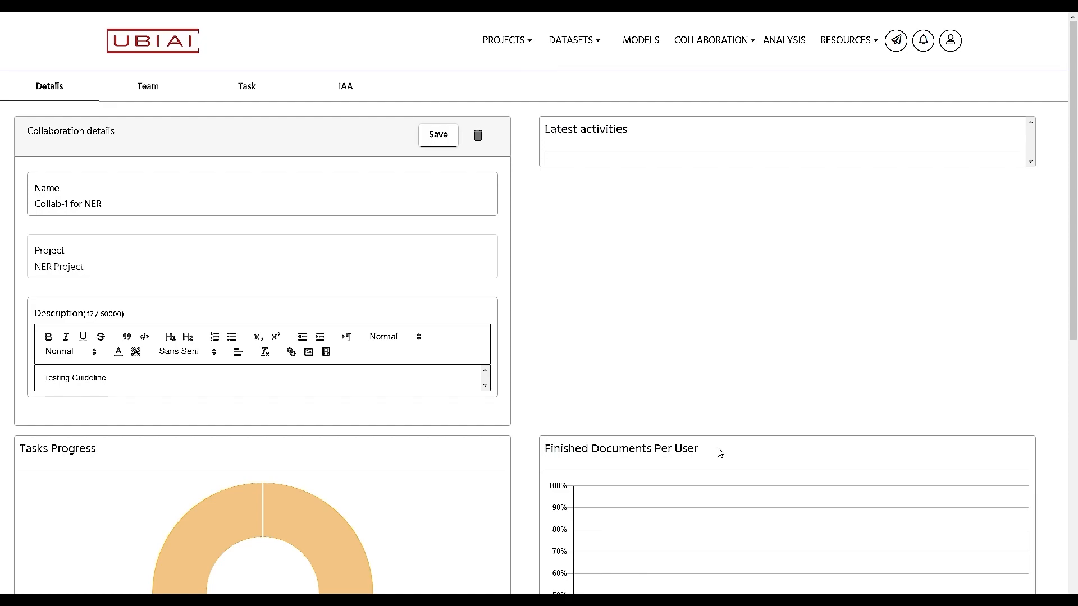
# Step: Check the documents in the member's task, then view the empty IAA task list
pyautogui.click(251, 88)
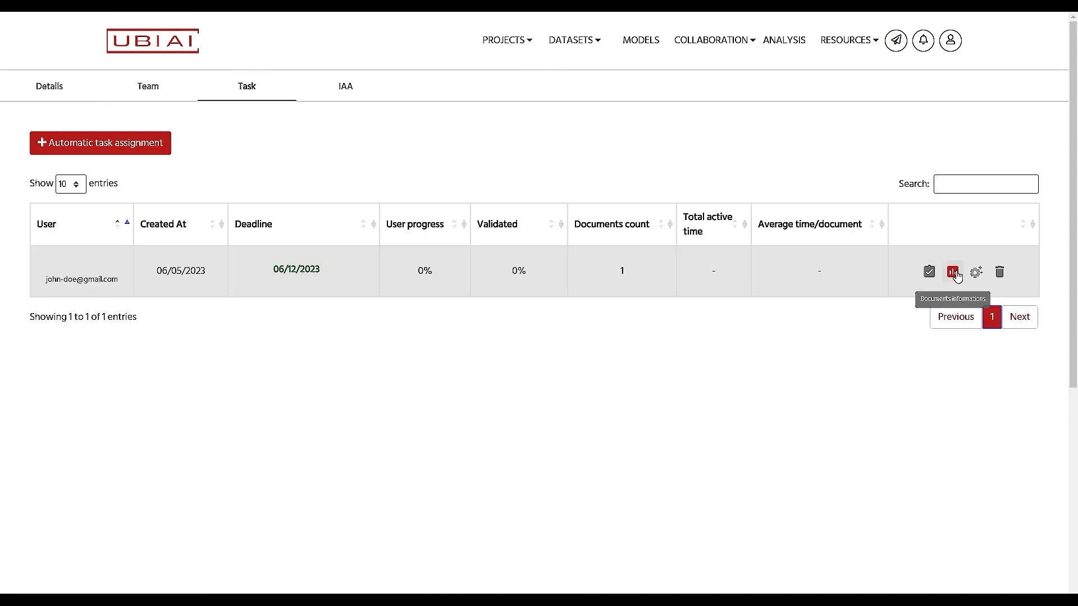
pyautogui.click(952, 273)
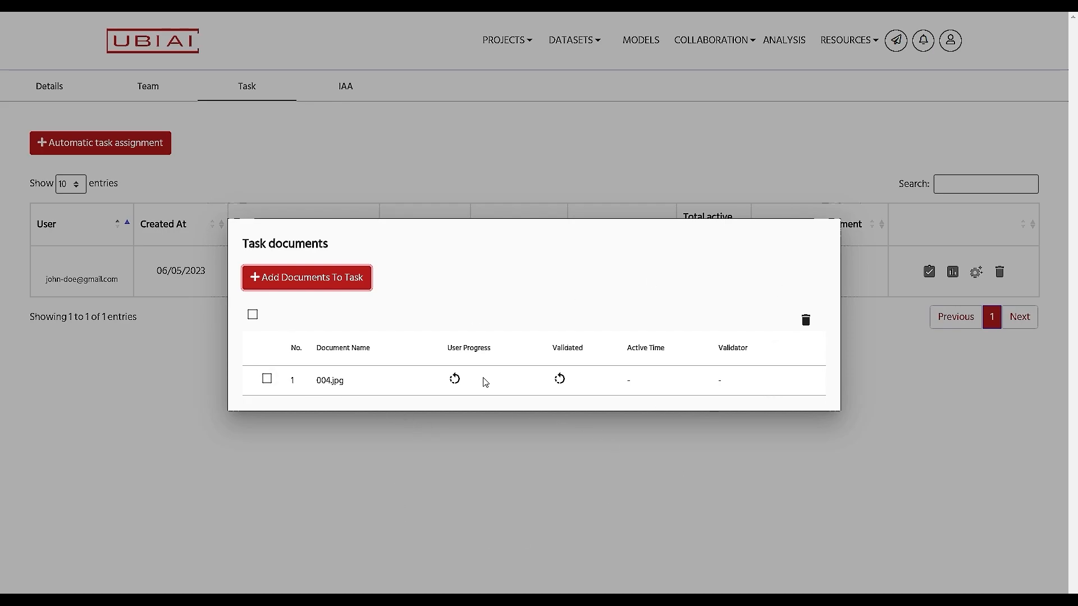
pyautogui.click(329, 537)
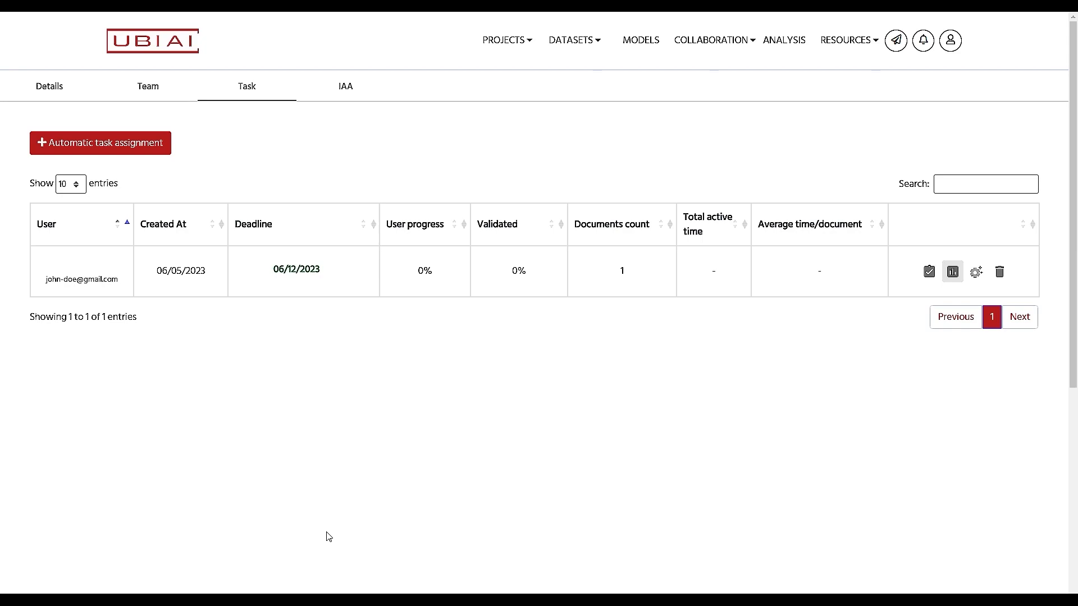
pyautogui.click(346, 88)
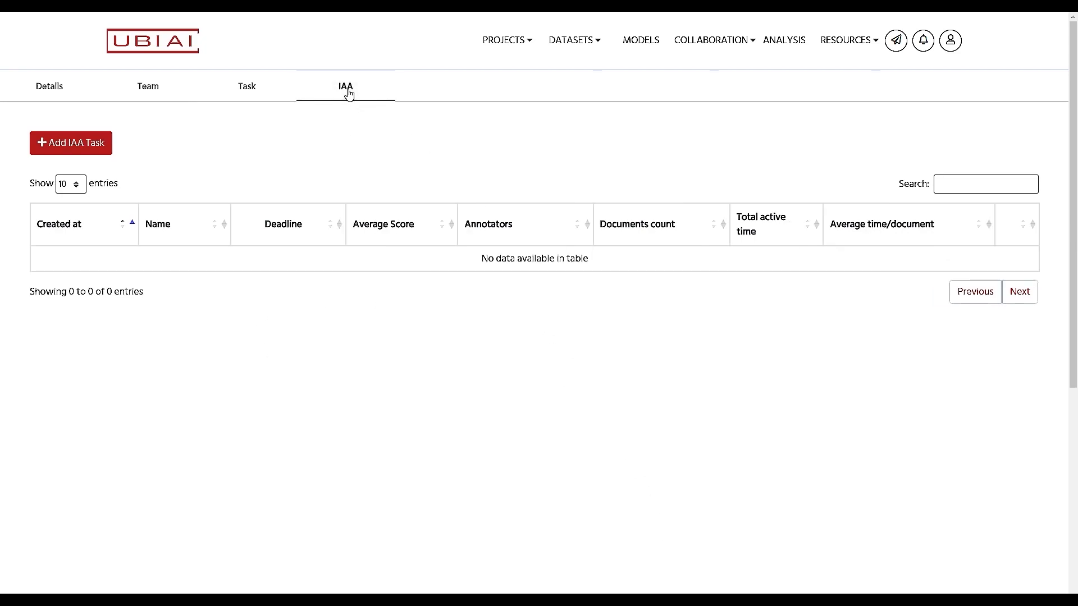